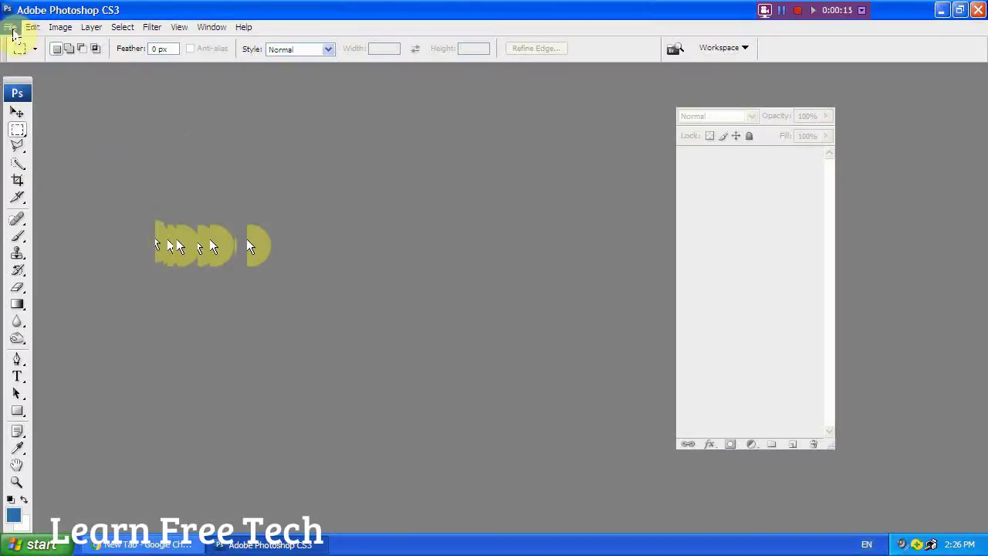
Begin a new document with the Custom preset, 1280 by 720 pixels, at a resolution of 72 pixels/inch
click(10, 26)
click(35, 42)
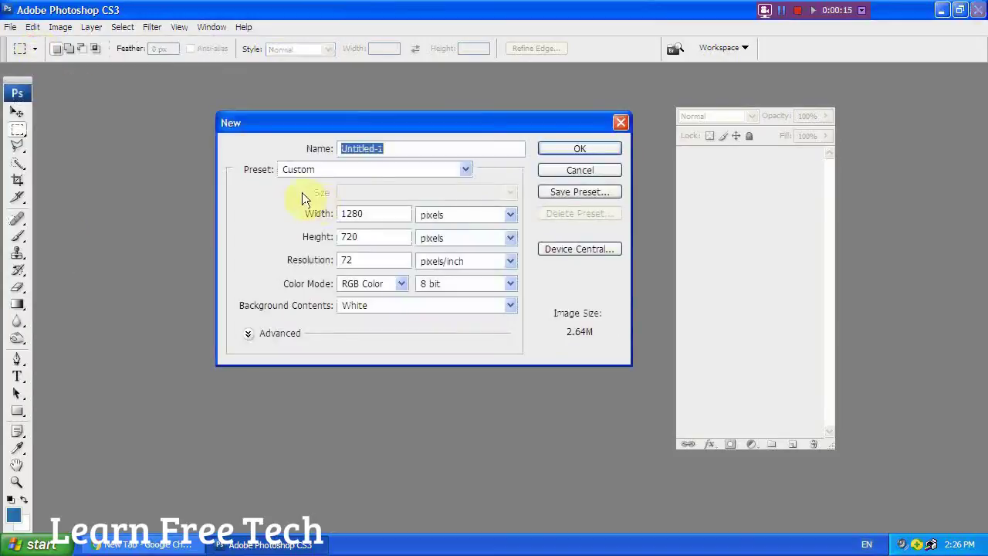
click(414, 149)
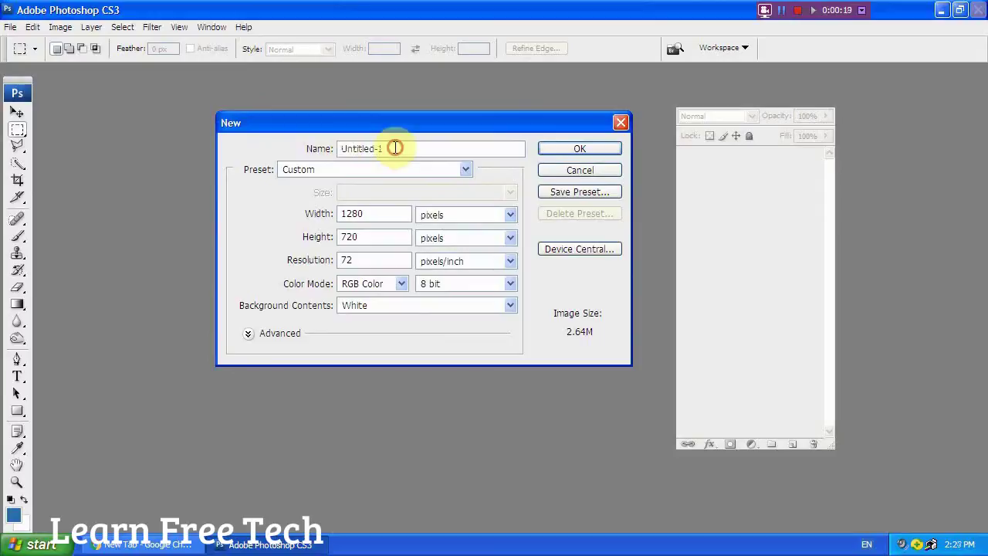
click(309, 173)
click(294, 317)
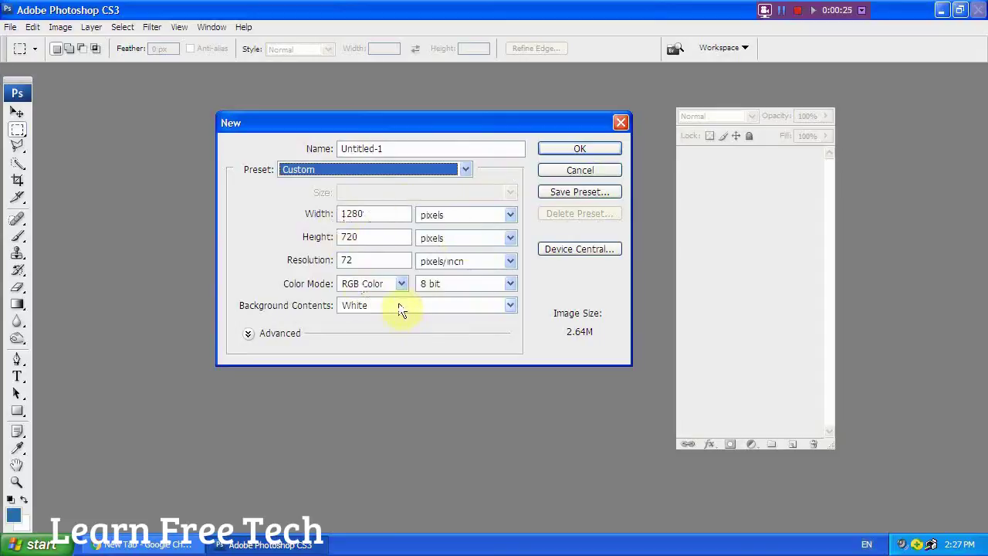
click(371, 235)
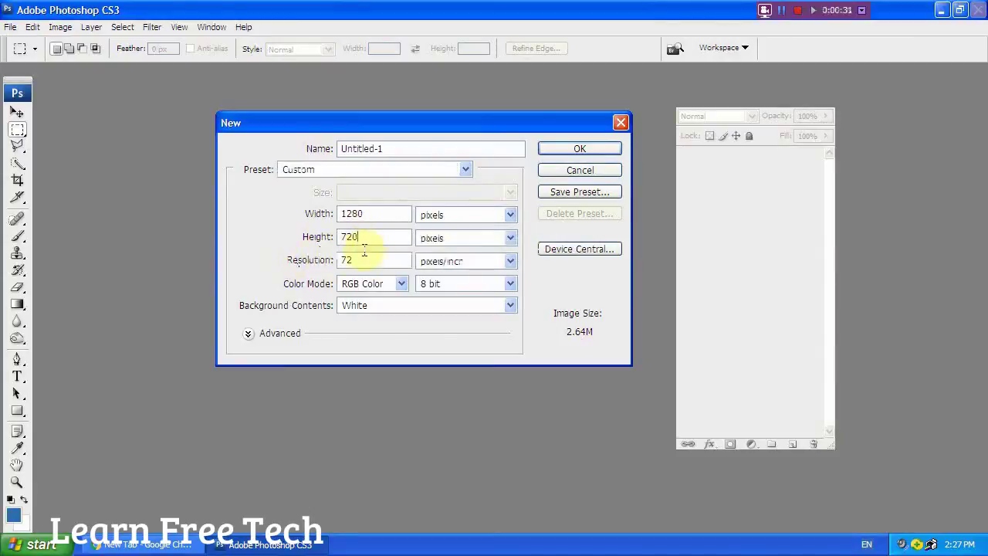
click(369, 262)
Set the new document to 8 bit RGB Color with White background contents and create it
click(388, 281)
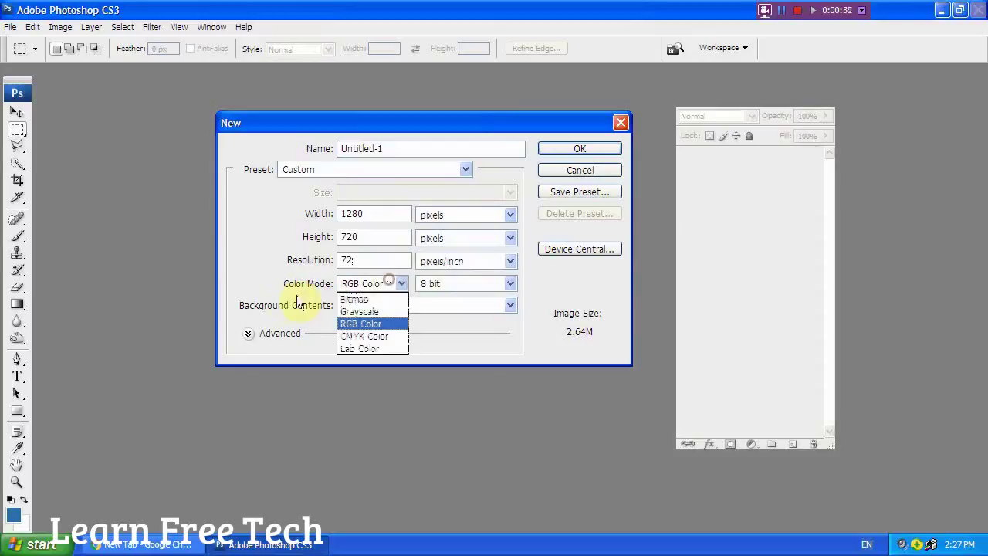
click(363, 324)
click(447, 283)
click(430, 293)
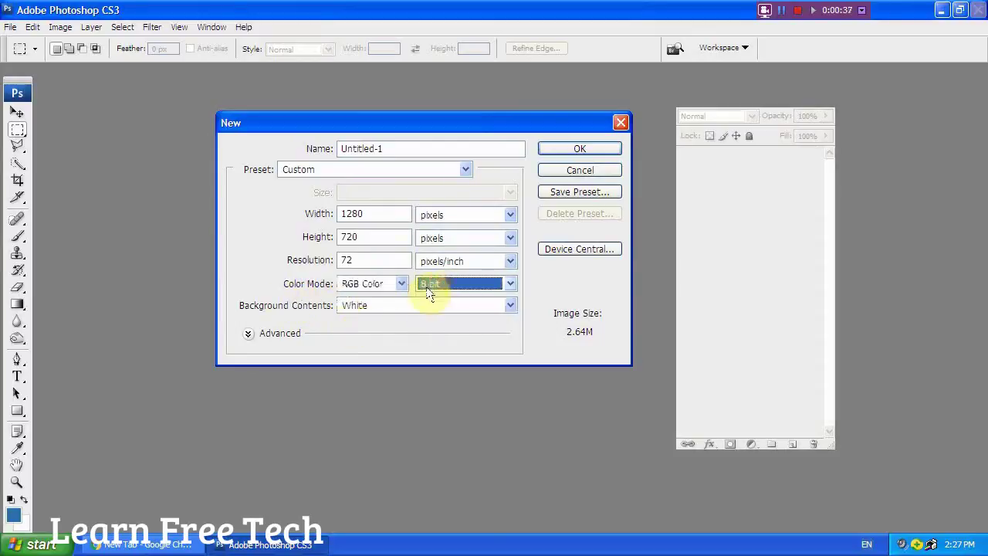
click(348, 307)
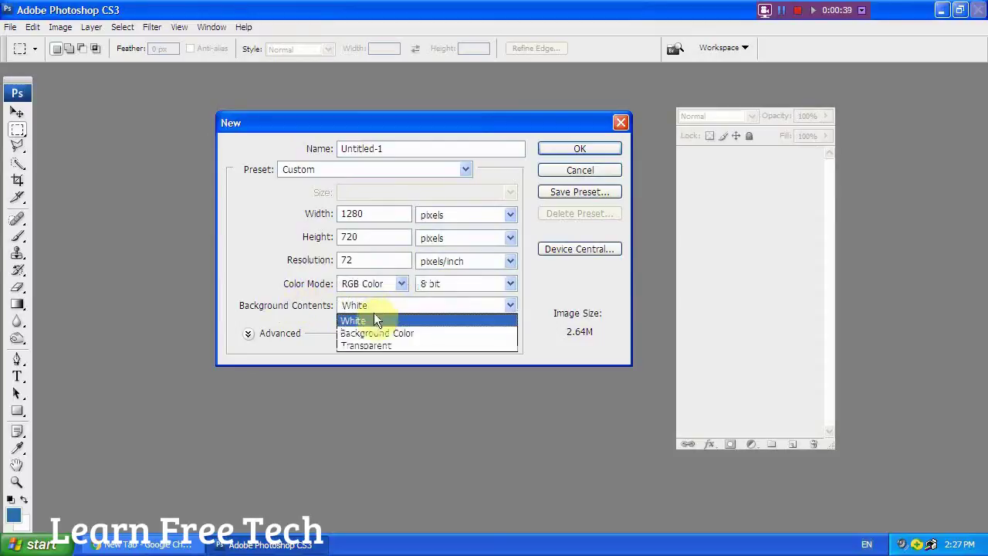
click(370, 316)
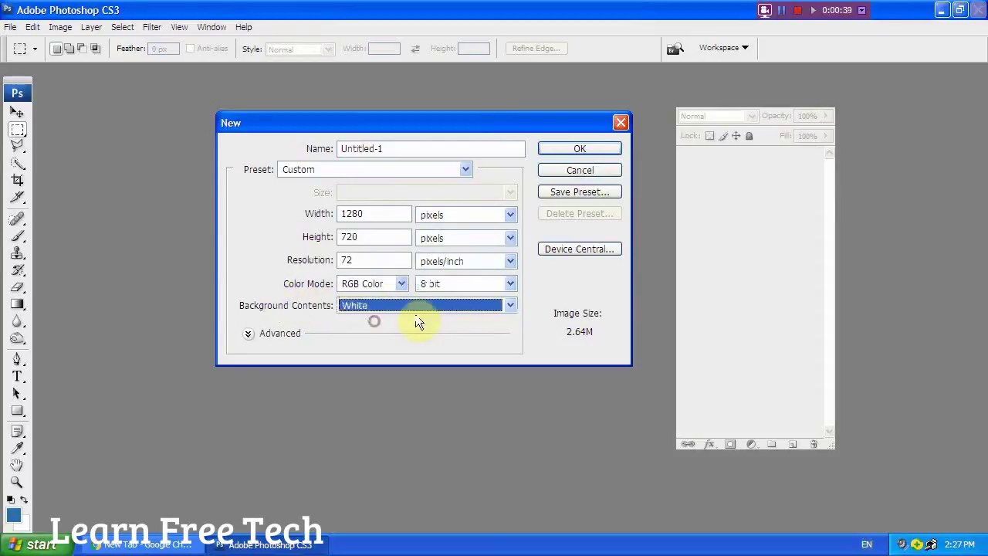
click(569, 150)
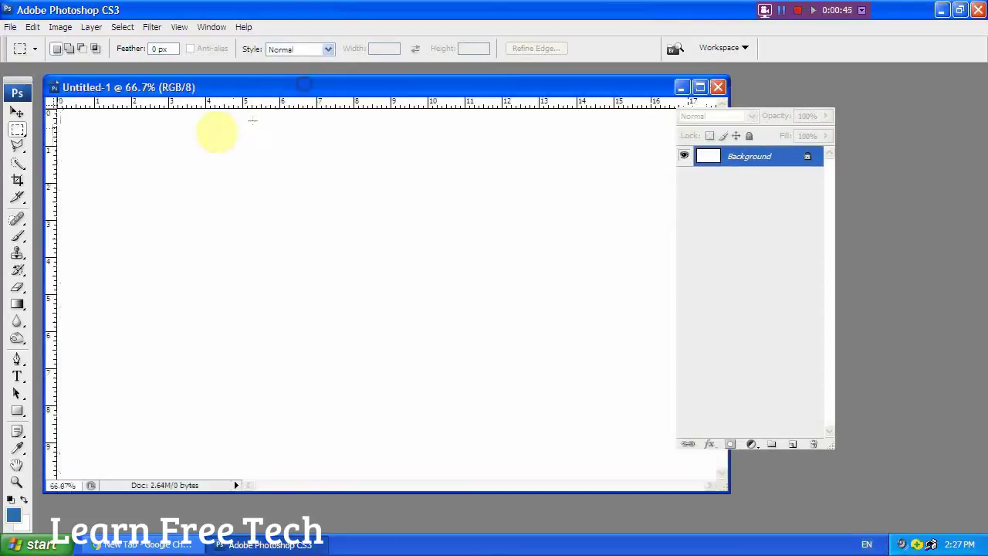
Show the document in full screen mode with the menu bar and place the canvas within the workspace
drag(270, 87, 296, 98)
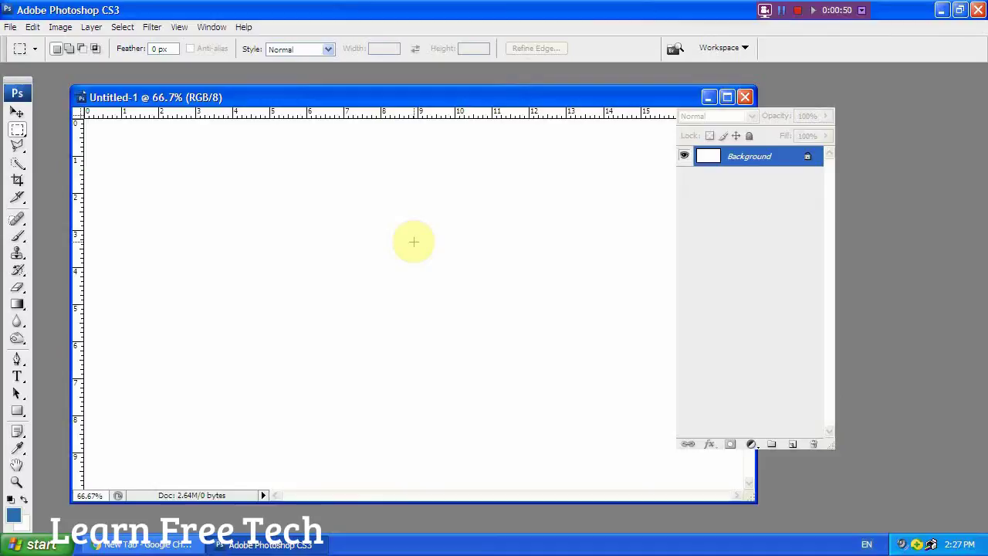
key(f)
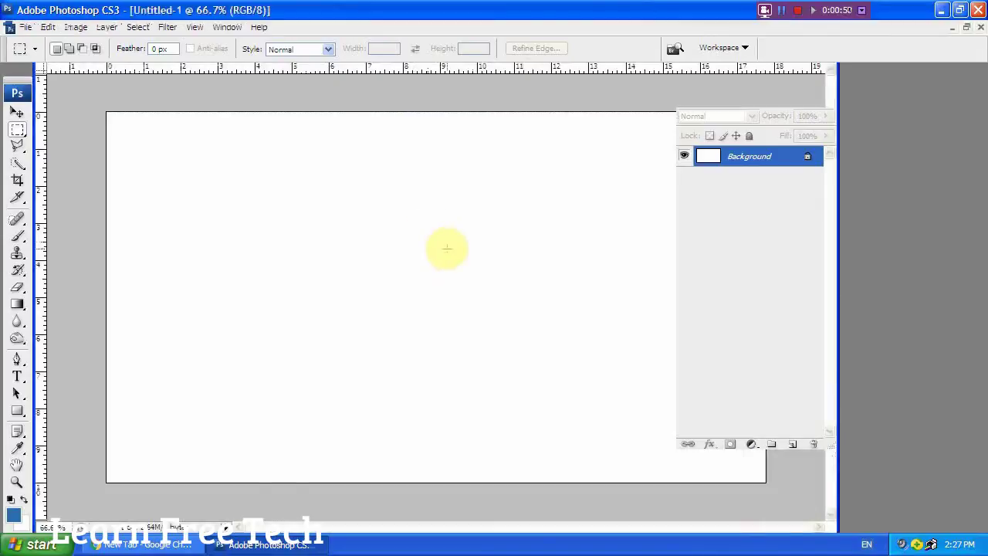
key(f)
drag(474, 250, 397, 258)
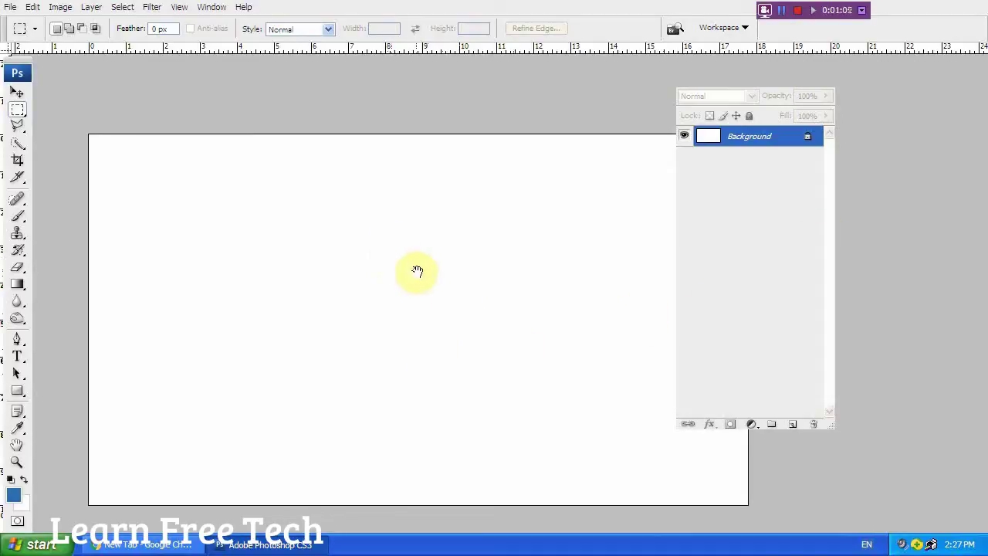
drag(520, 293, 447, 244)
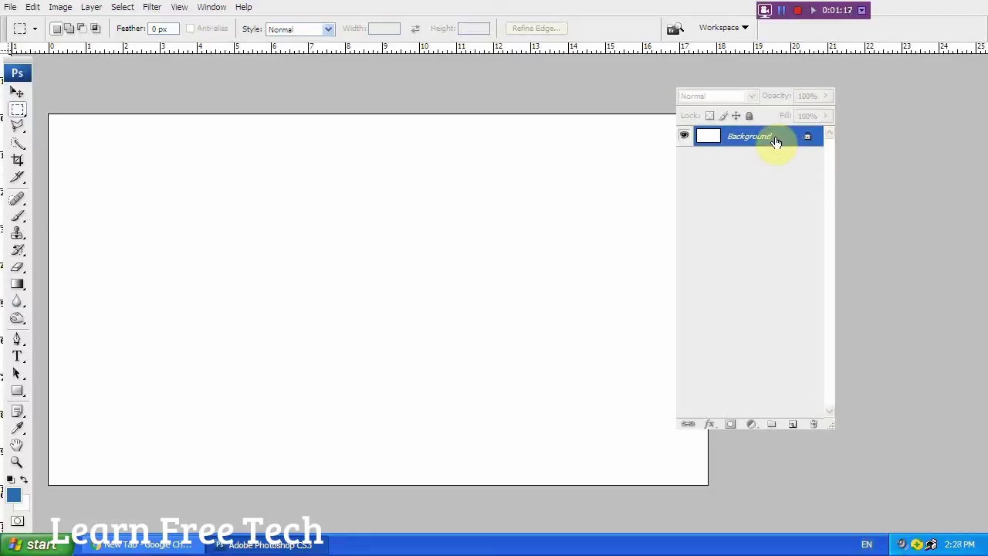
Set up the Horizontal Type tool with a slightly more saturated blue text color and the Georgia font
click(17, 357)
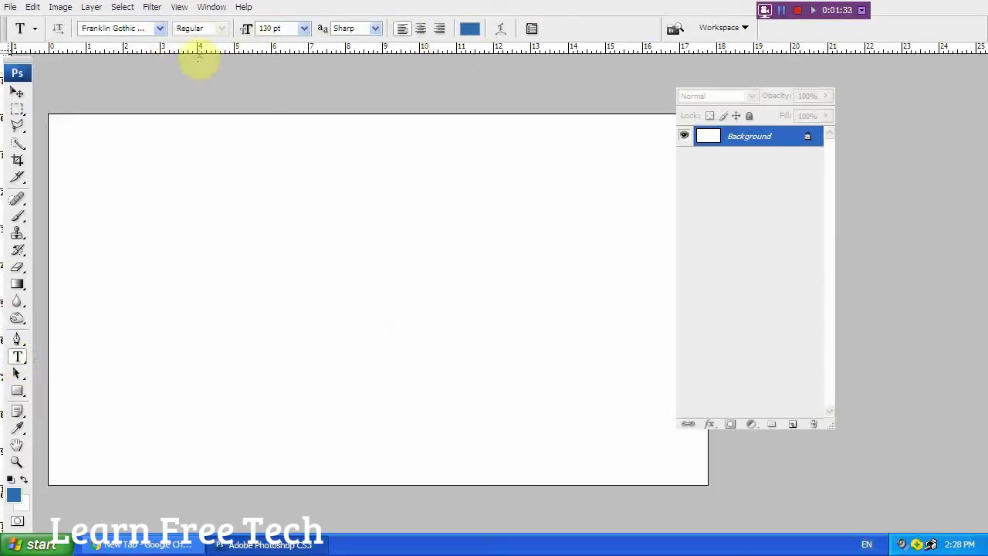
click(470, 31)
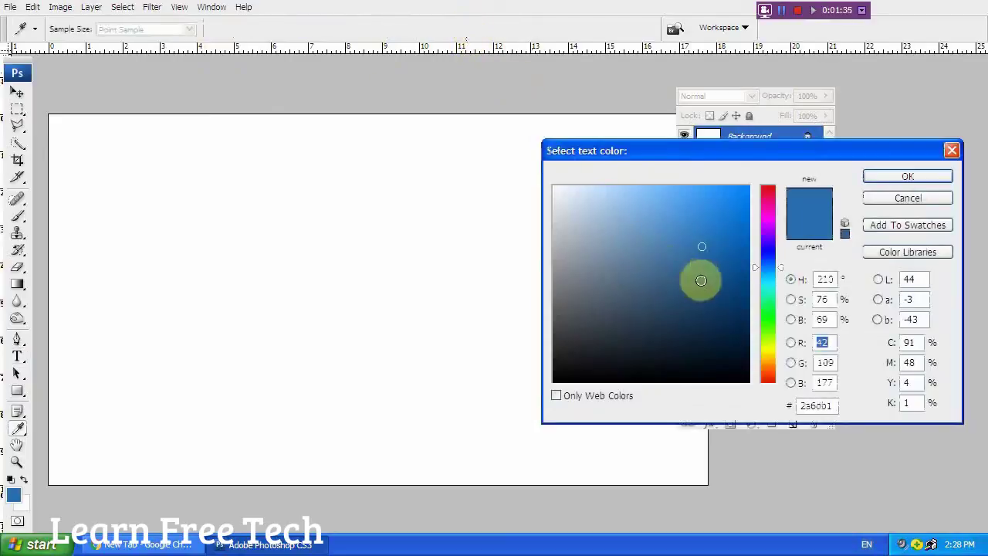
click(718, 248)
click(915, 177)
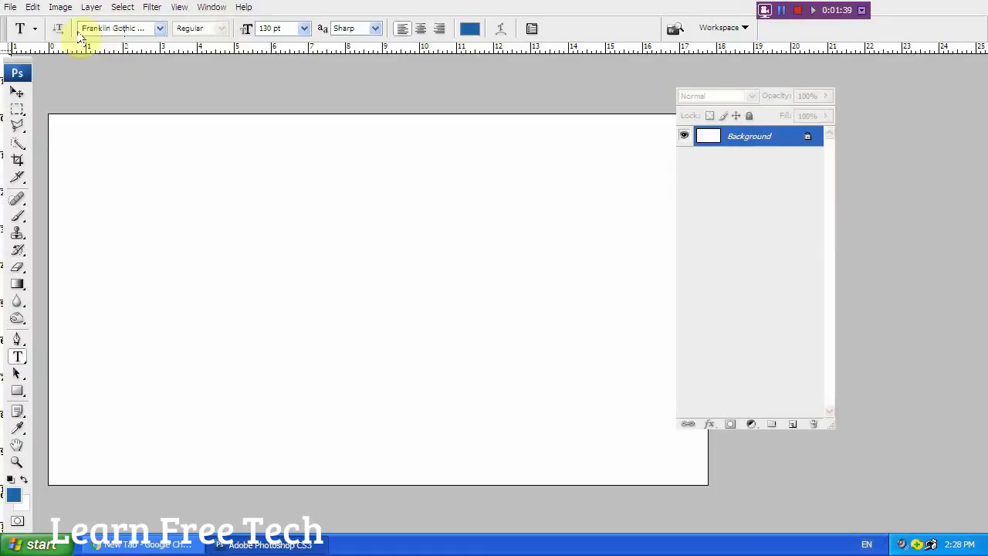
click(159, 30)
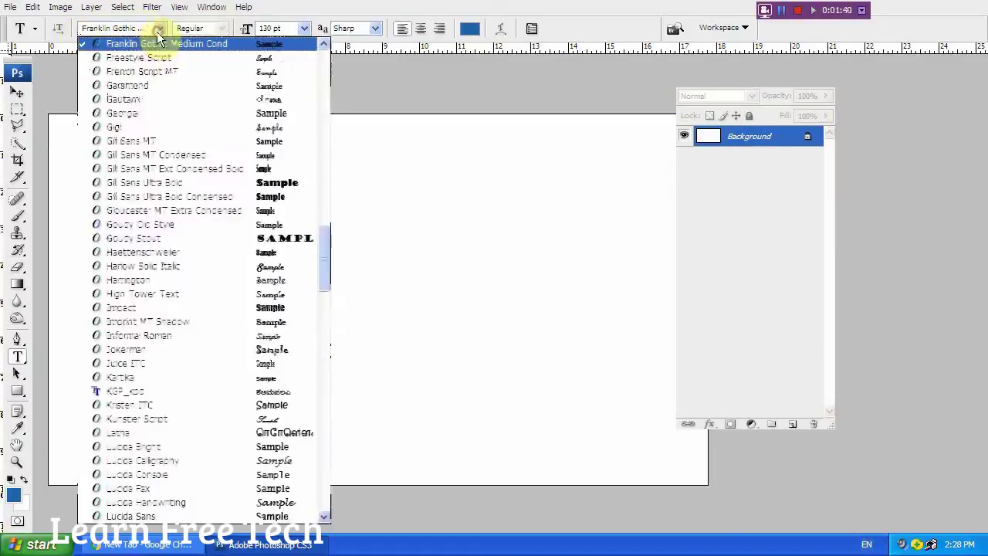
click(152, 114)
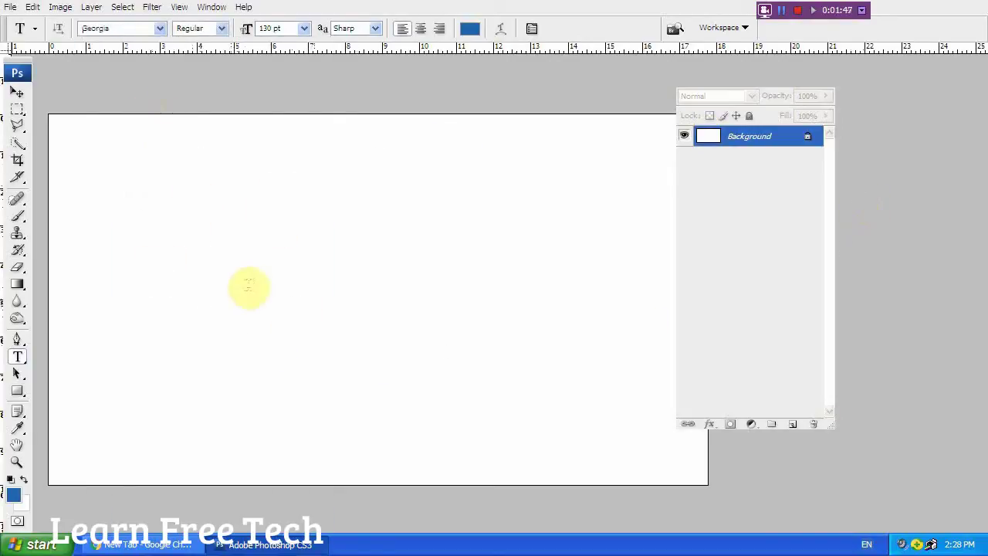
Add the text "3D" to the canvas and move it close to the canvas center
click(253, 320)
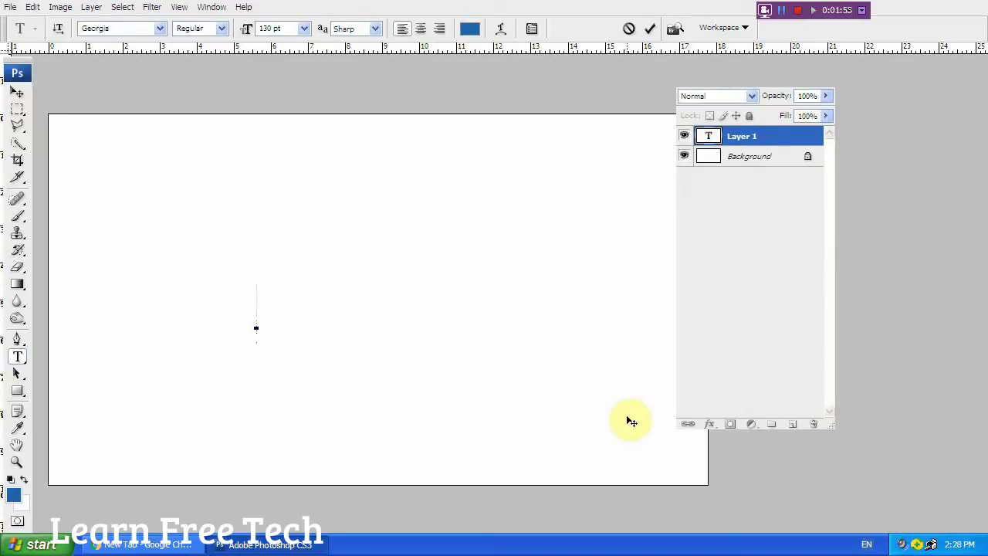
text(3)
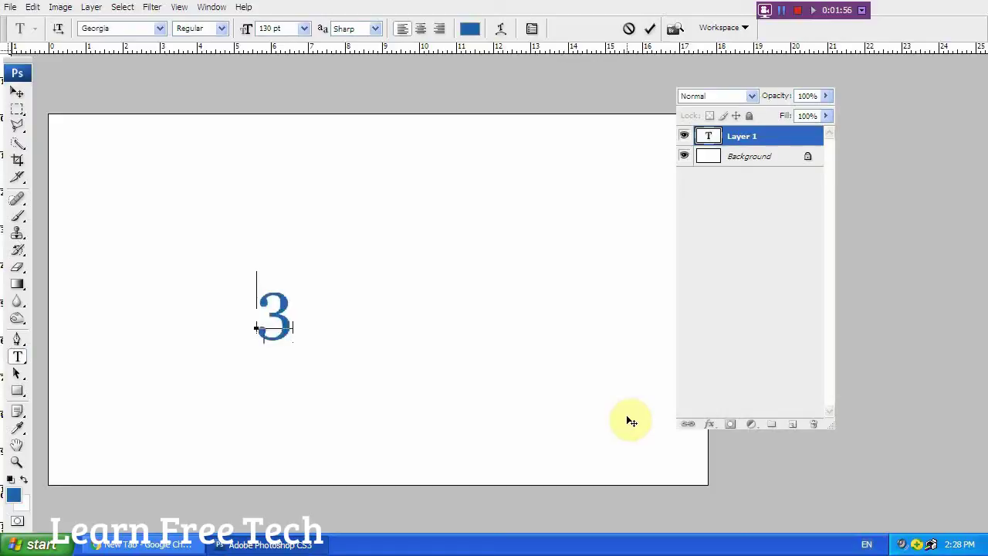
text(D)
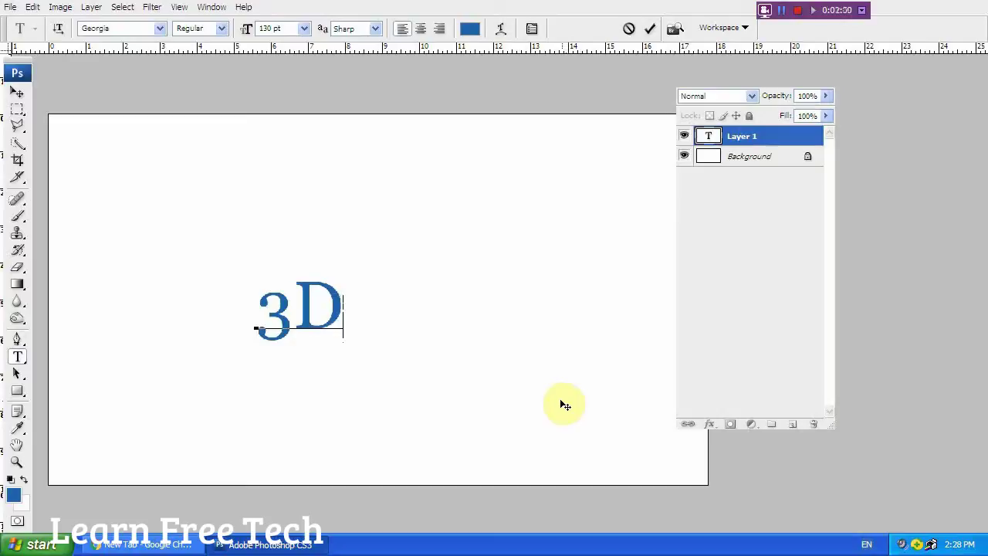
click(315, 392)
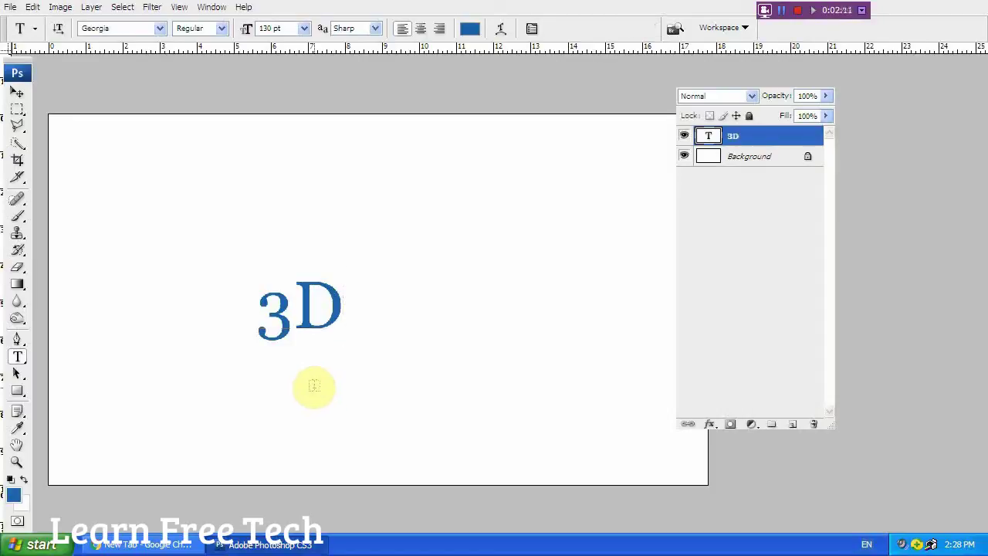
key(v)
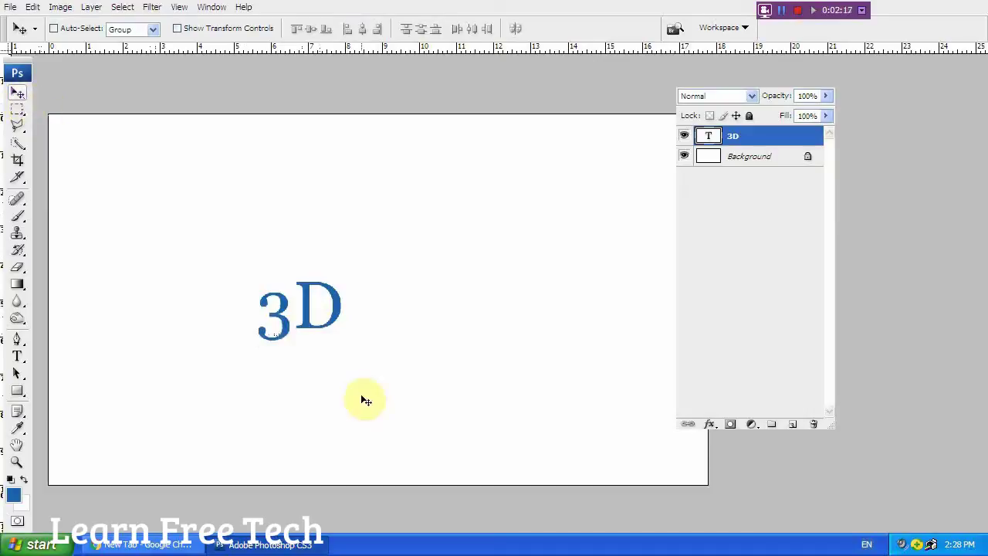
drag(307, 316, 379, 304)
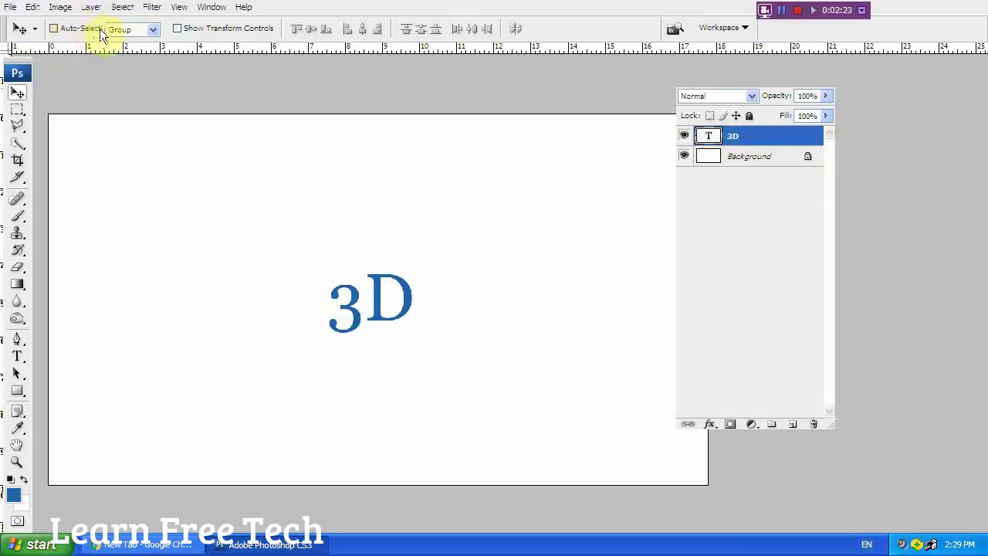
Try the fonts Gill Sans MT, Imprint MT Shadow and Georgia on the 3D text
key(t)
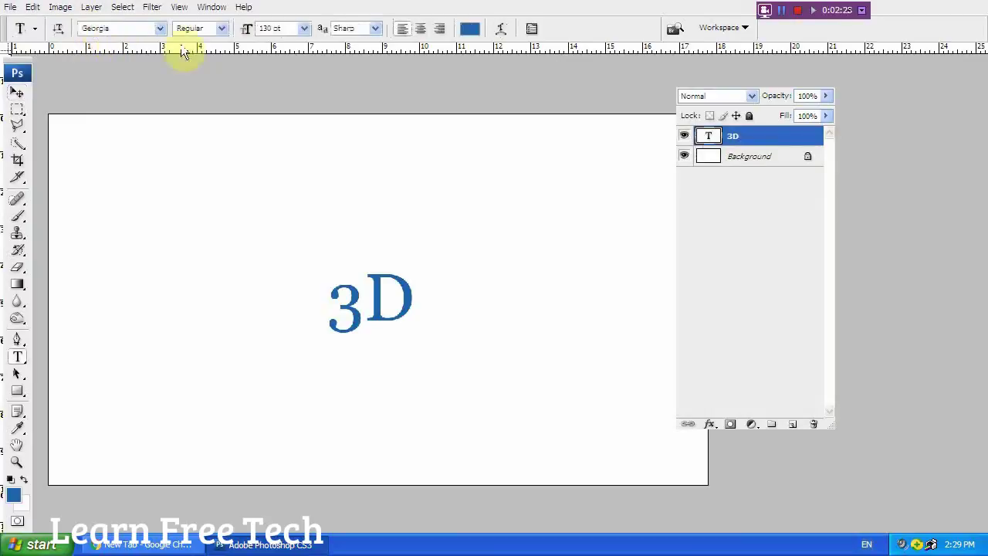
click(156, 29)
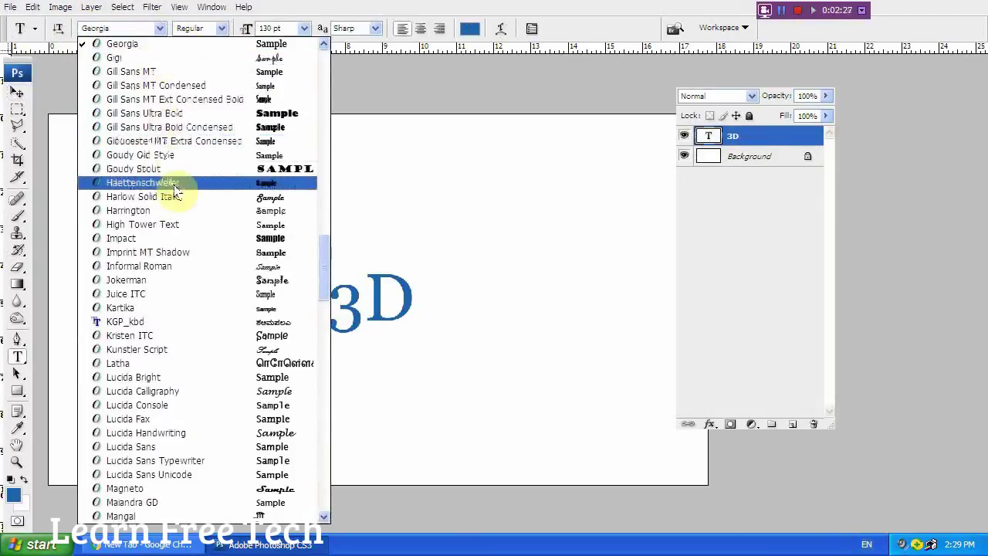
click(159, 69)
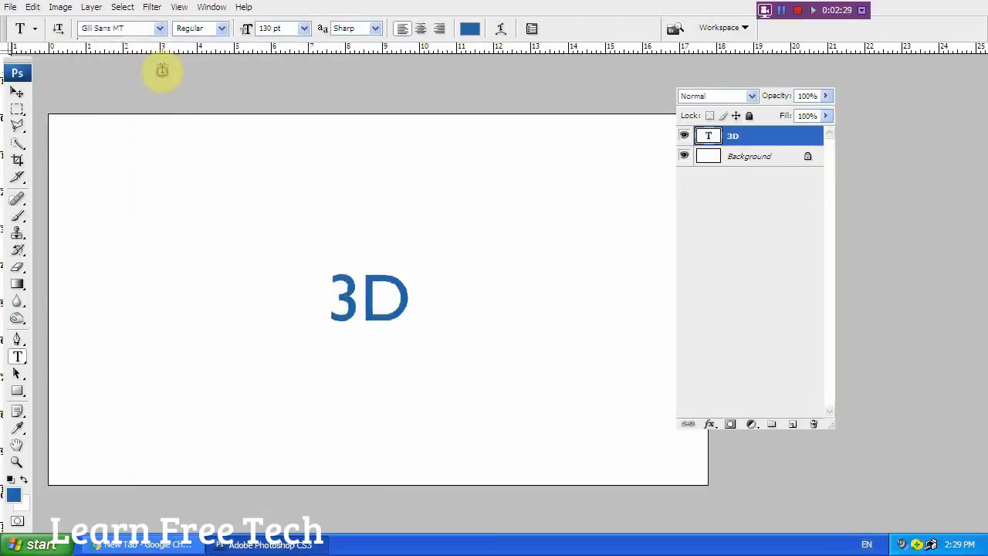
click(127, 28)
click(159, 28)
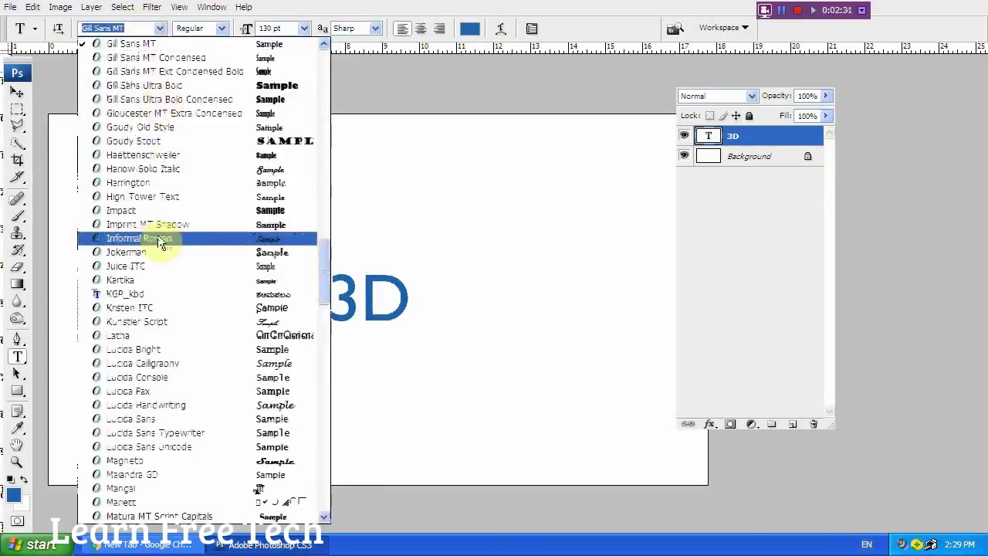
click(174, 218)
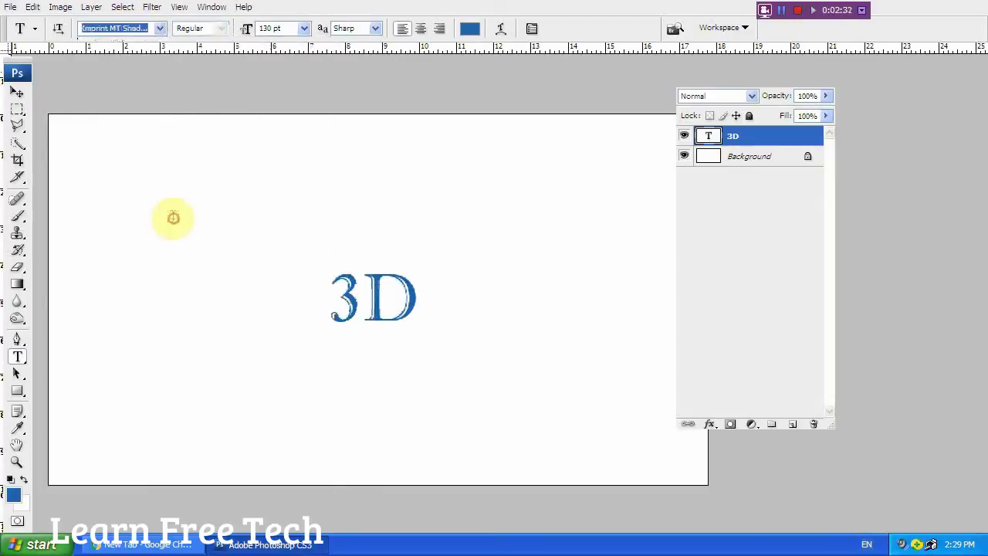
click(159, 29)
scroll(184, 193, up, 5)
scroll(185, 216, up, 2)
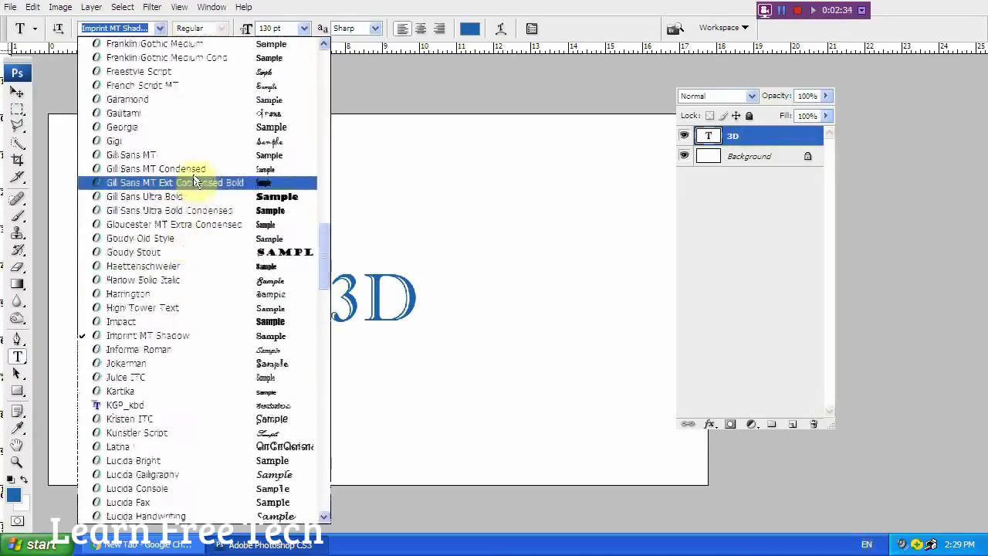
click(197, 129)
Change the font of the 3D text to Franklin Gothic Demi
click(159, 29)
scroll(166, 193, up, 6)
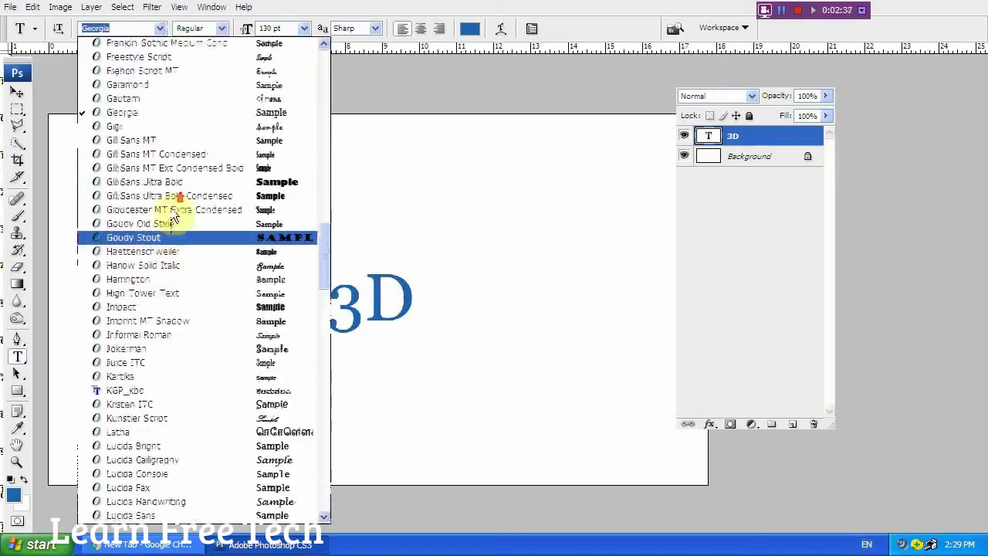
click(185, 142)
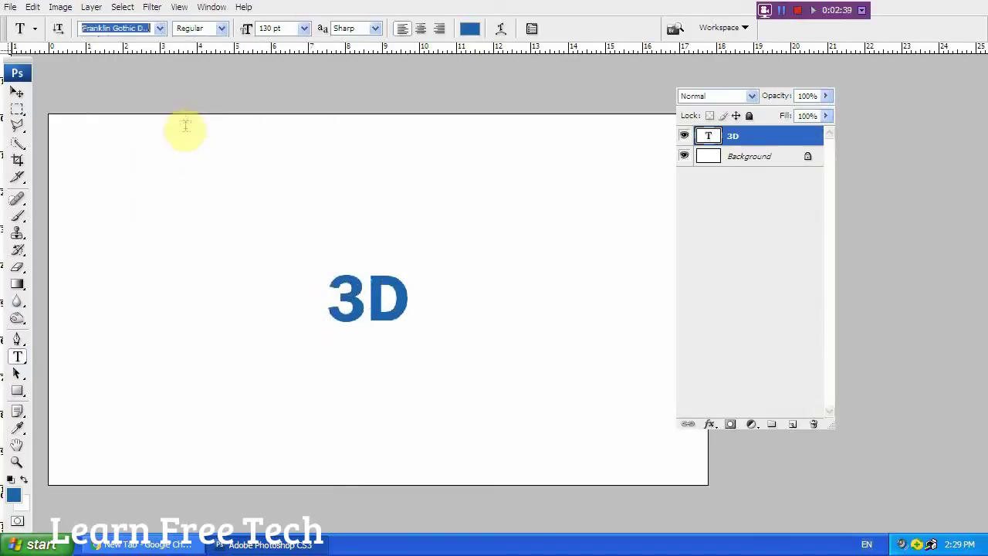
click(320, 359)
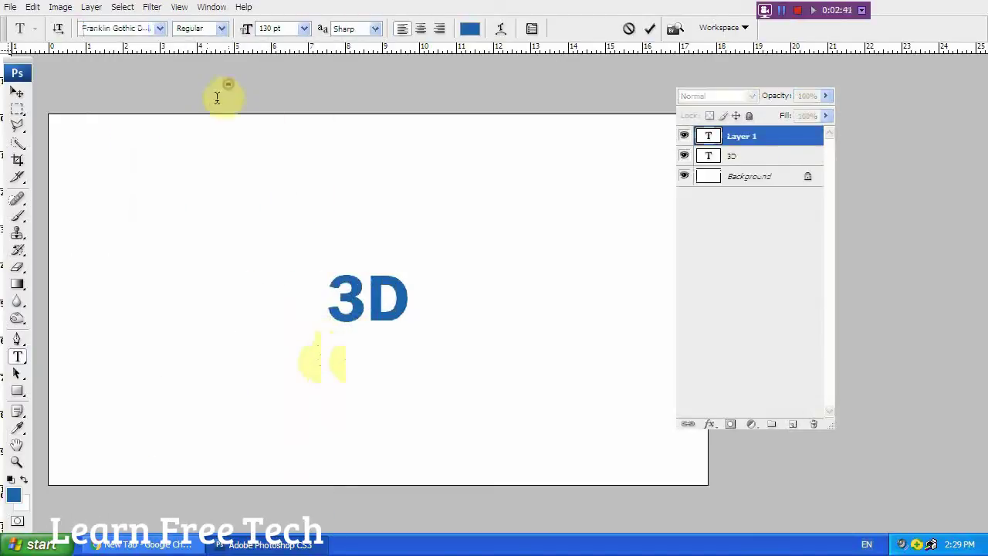
click(265, 152)
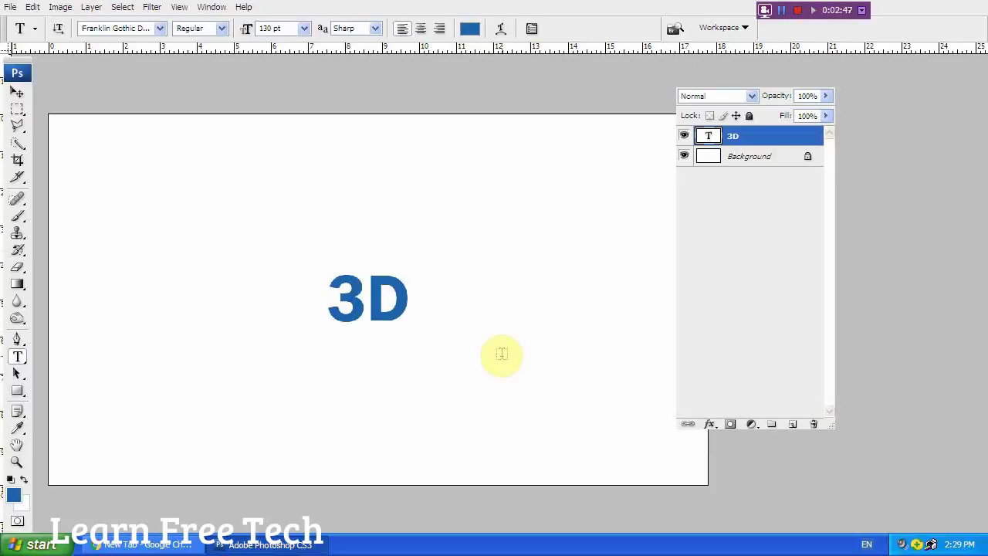
Scale the 3D text up proportionally to about 278% and reposition it near the middle of the canvas
key(ctrl+t)
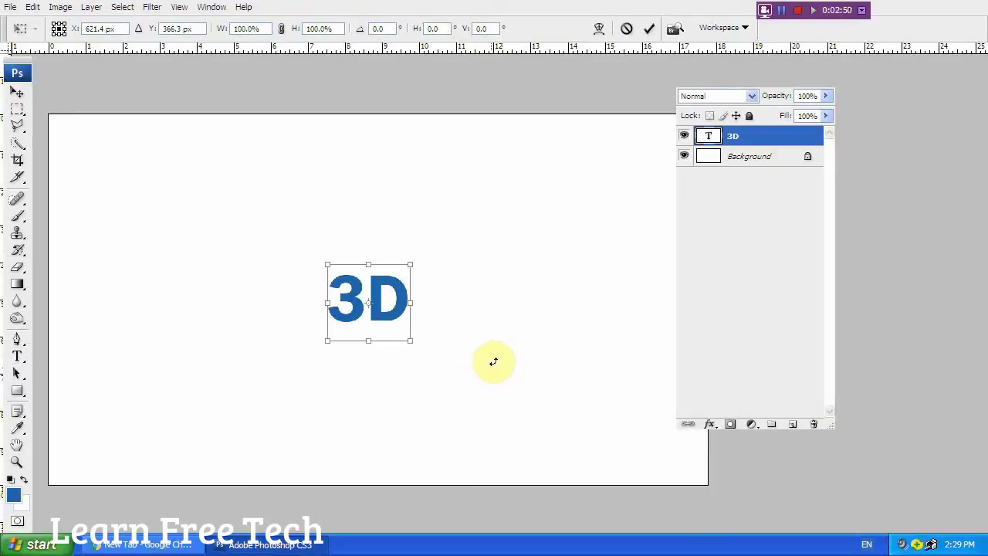
drag(411, 340, 583, 448)
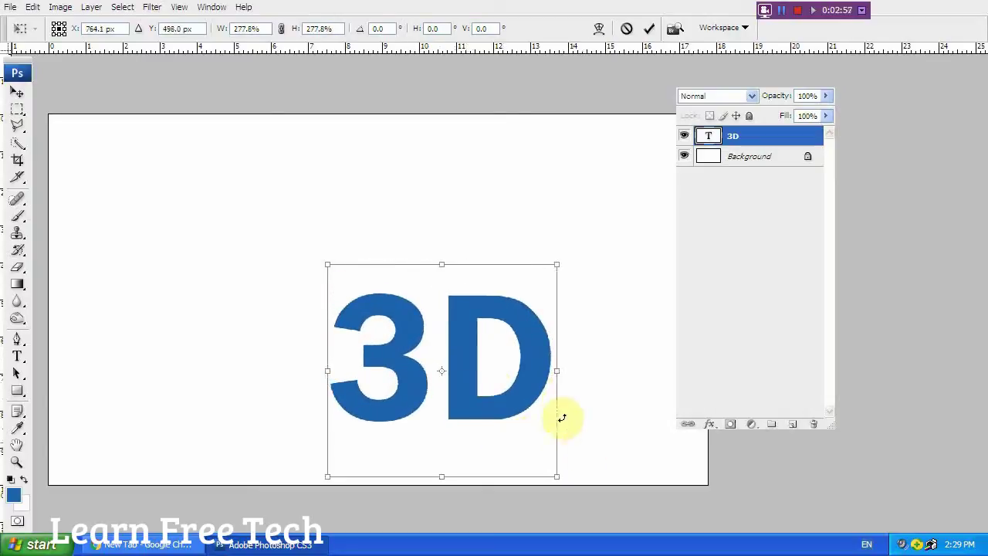
drag(523, 396, 447, 327)
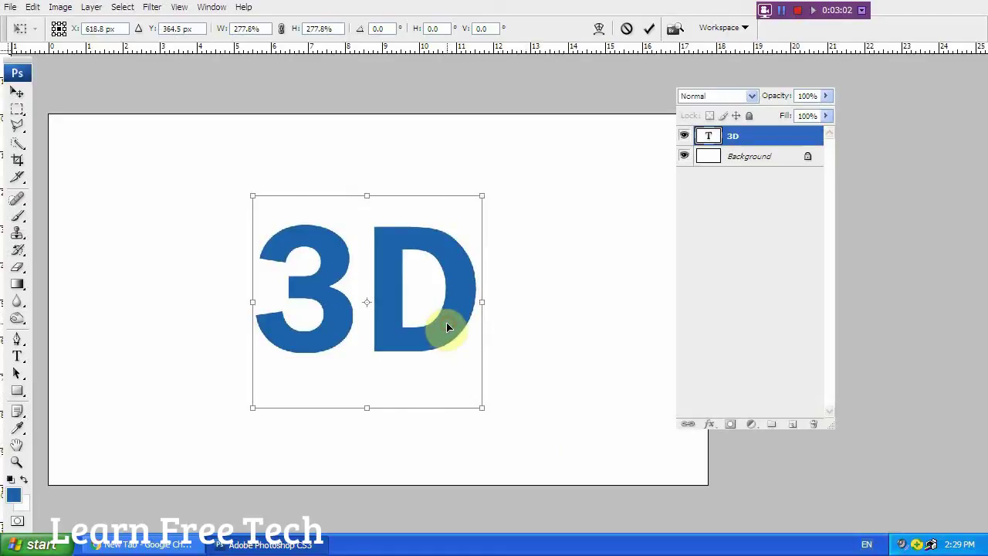
key(Return)
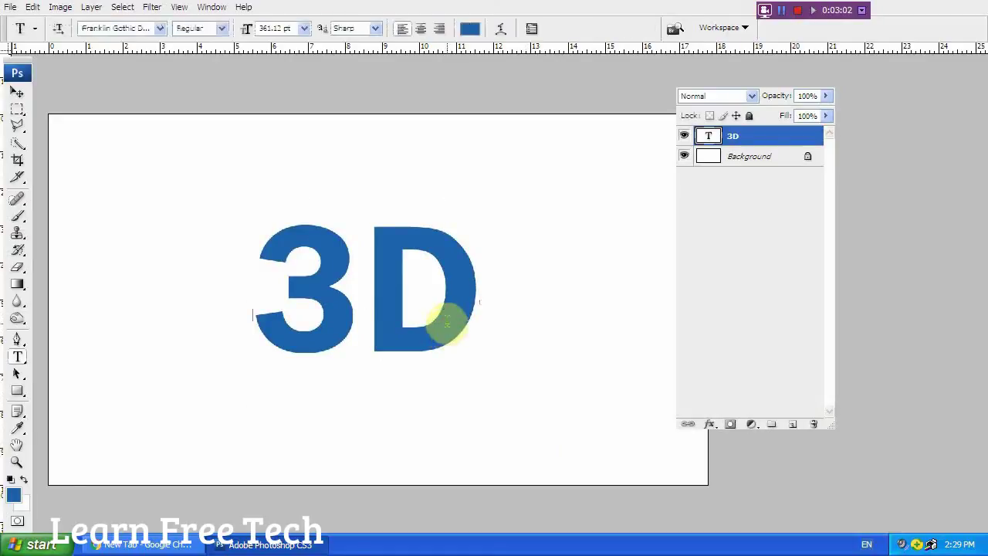
Rasterize the 3D text layer and distort it in perspective, with a much taller left side and a slightly shortened right side
right_click(747, 135)
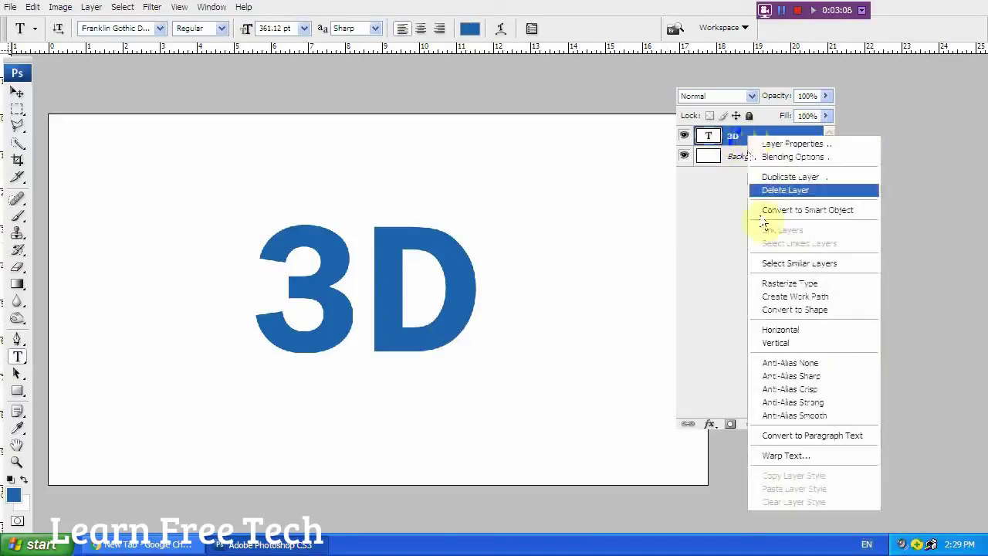
click(785, 283)
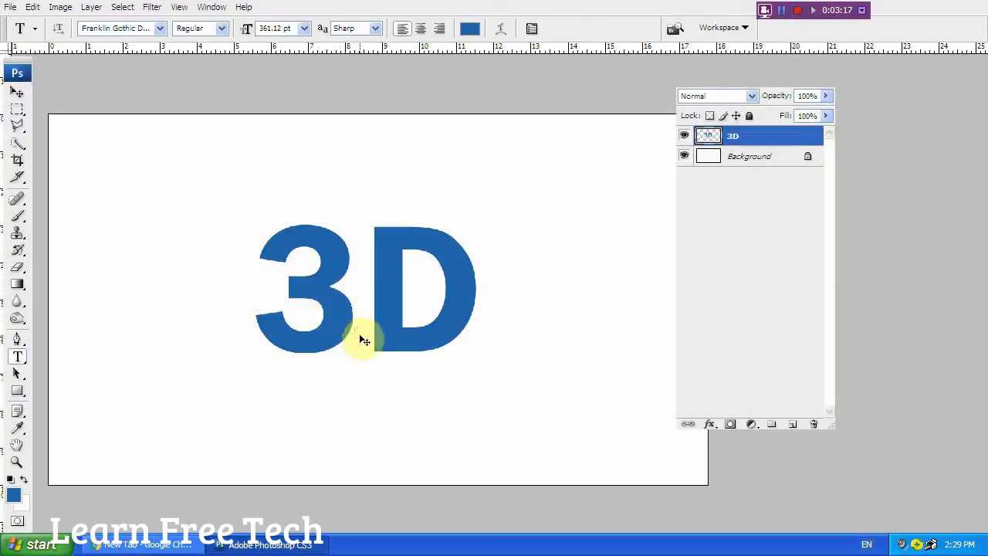
key(ctrl+t)
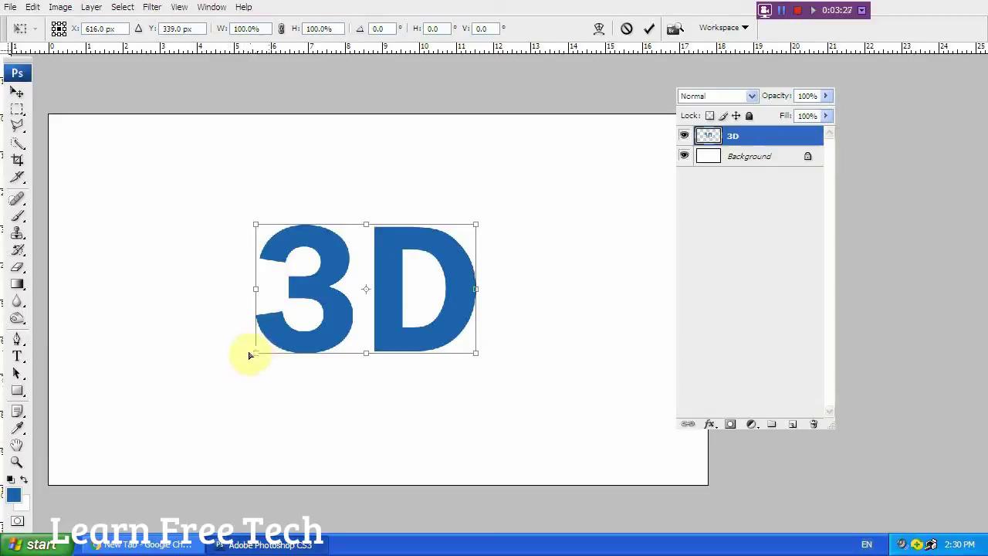
drag(253, 355, 256, 446)
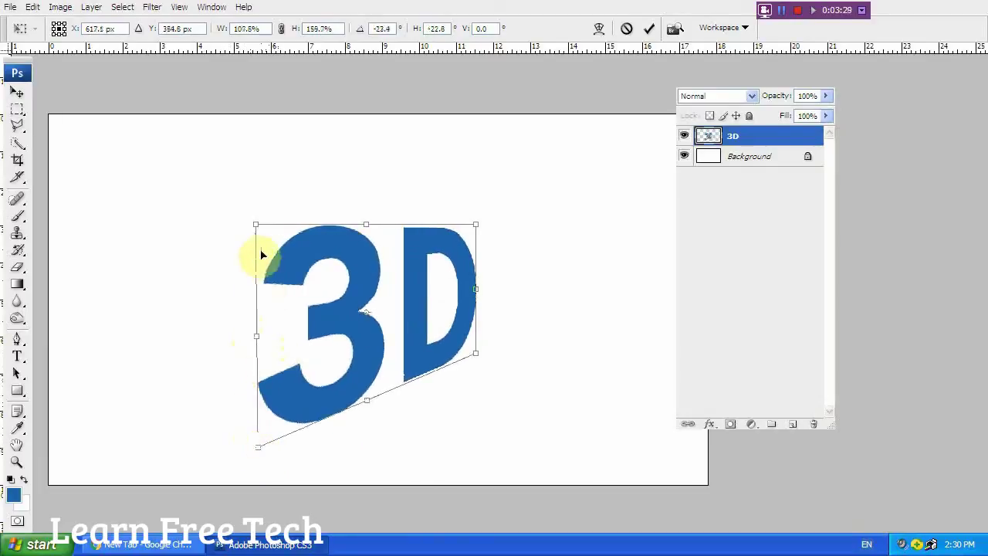
drag(257, 216, 258, 157)
drag(255, 169, 255, 167)
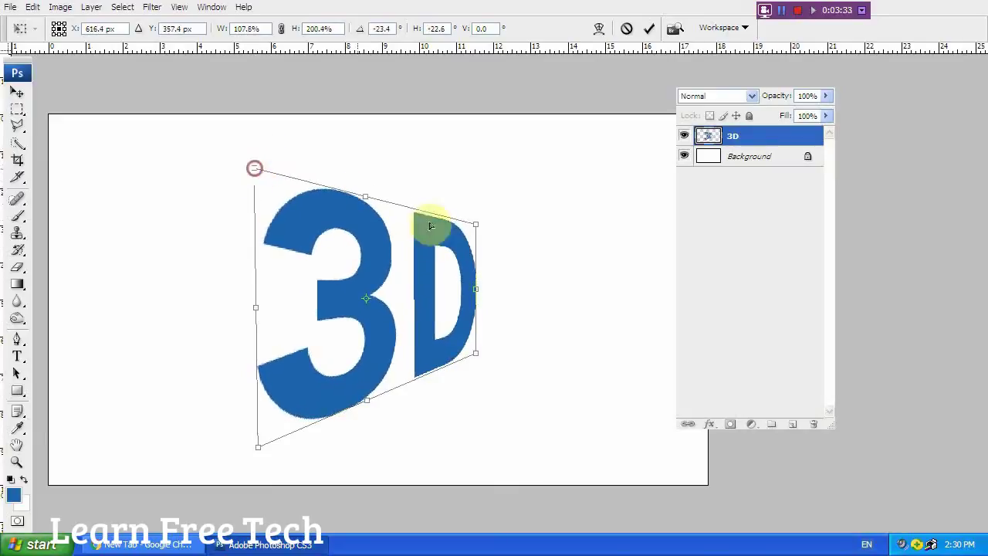
drag(478, 226, 479, 227)
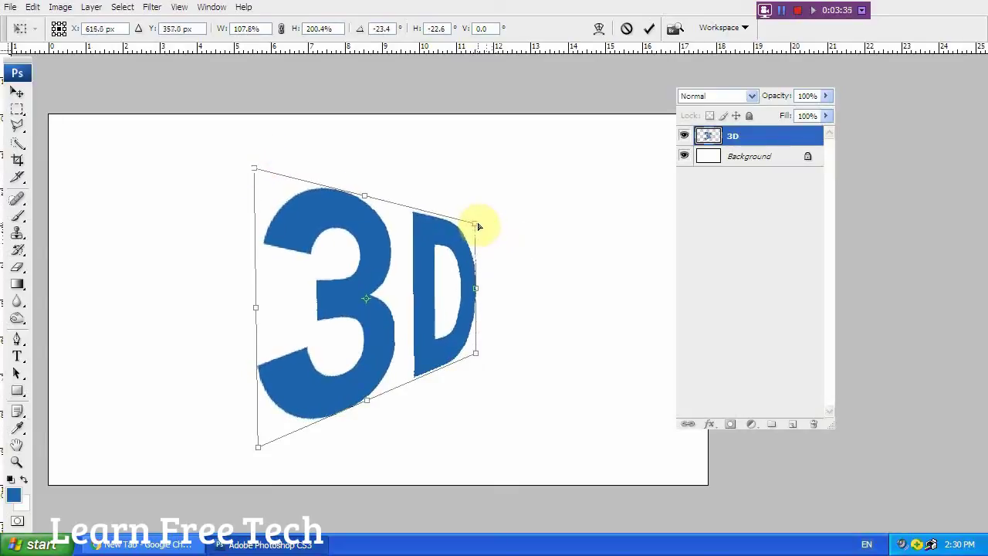
click(478, 226)
drag(471, 349, 474, 338)
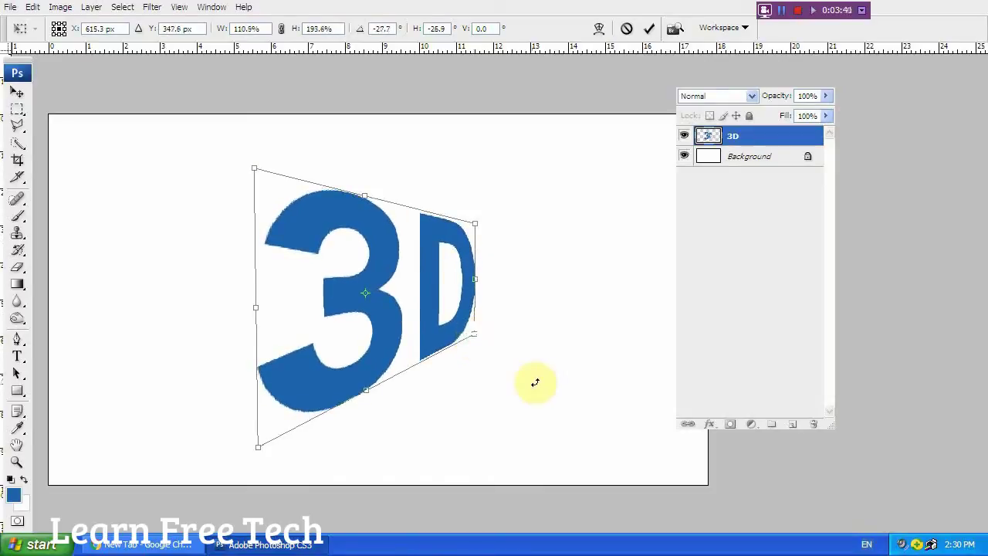
key(Return)
key(t)
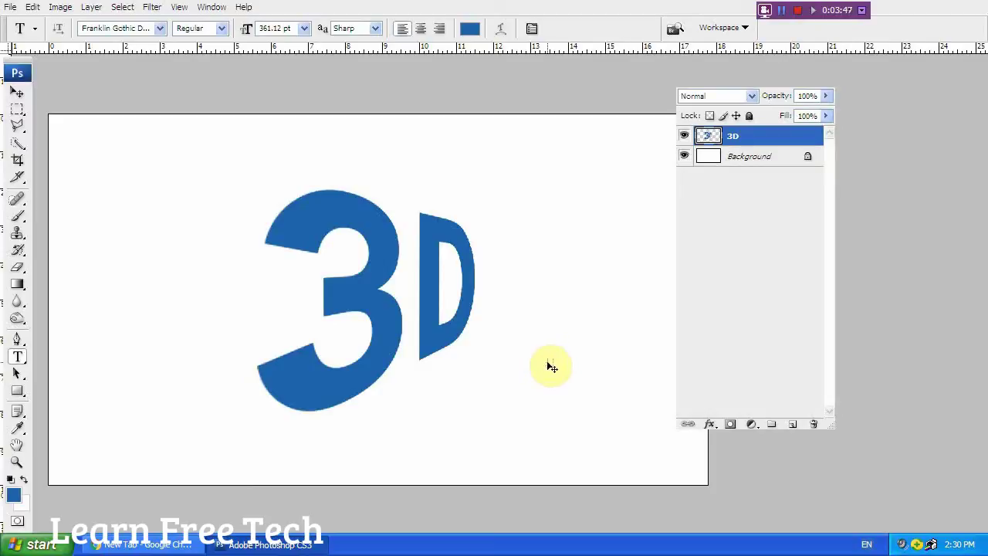
Duplicate the 3D layer, placing the copy beneath the original, and hide the original
key(ctrl+j)
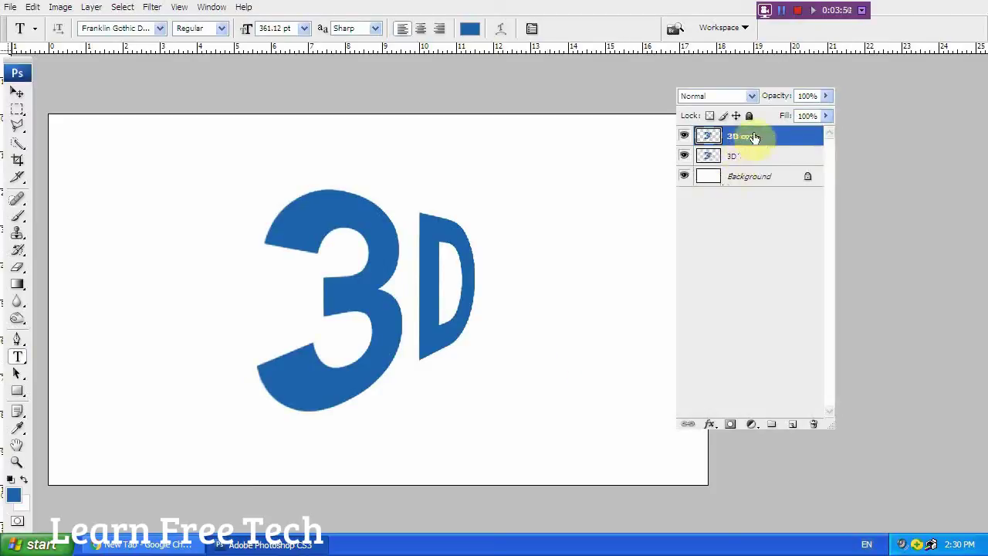
drag(763, 135, 749, 158)
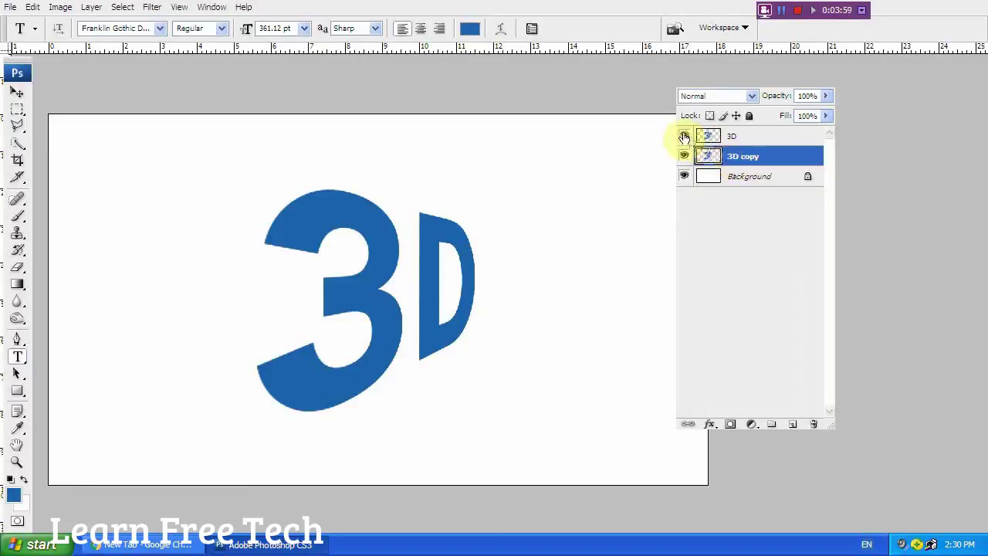
right_click(755, 157)
click(718, 239)
click(685, 138)
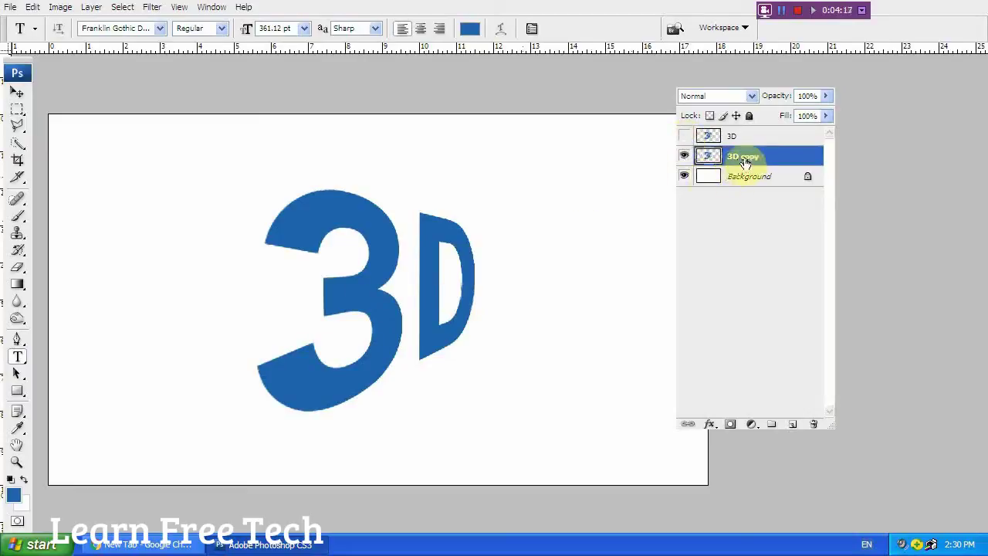
Apply a light red Color Overlay (fa535f) to the 3D copy layer
right_click(746, 159)
click(783, 174)
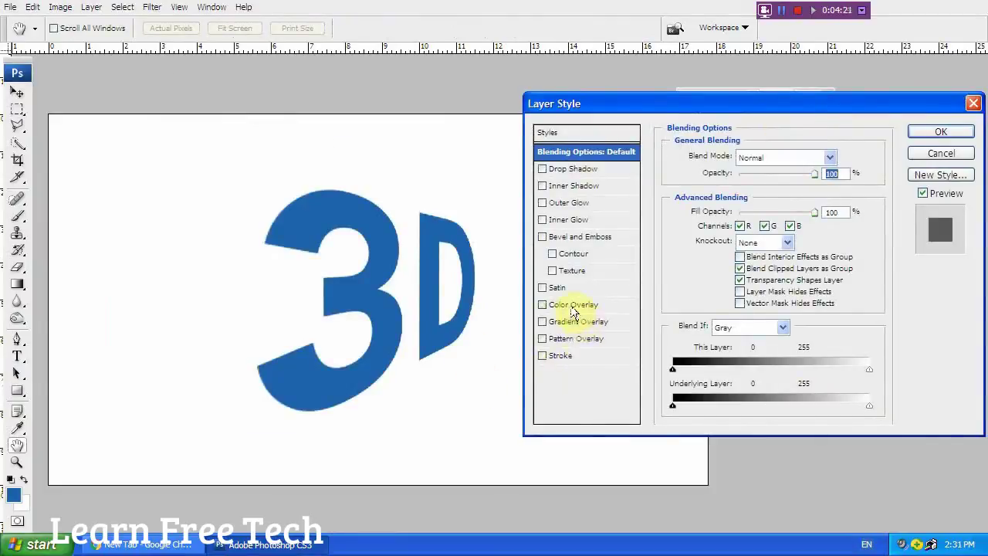
click(572, 307)
click(829, 157)
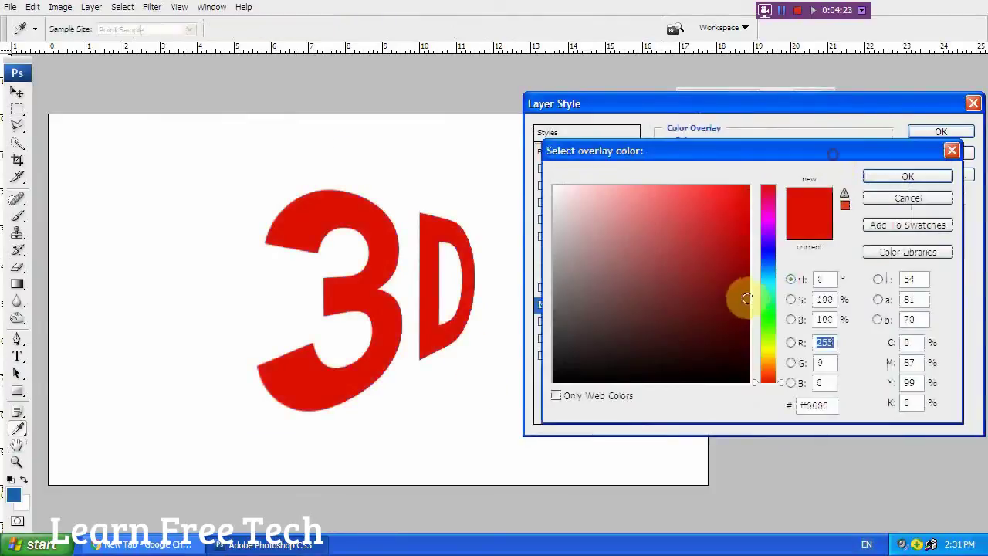
drag(779, 282, 770, 349)
click(679, 247)
click(608, 188)
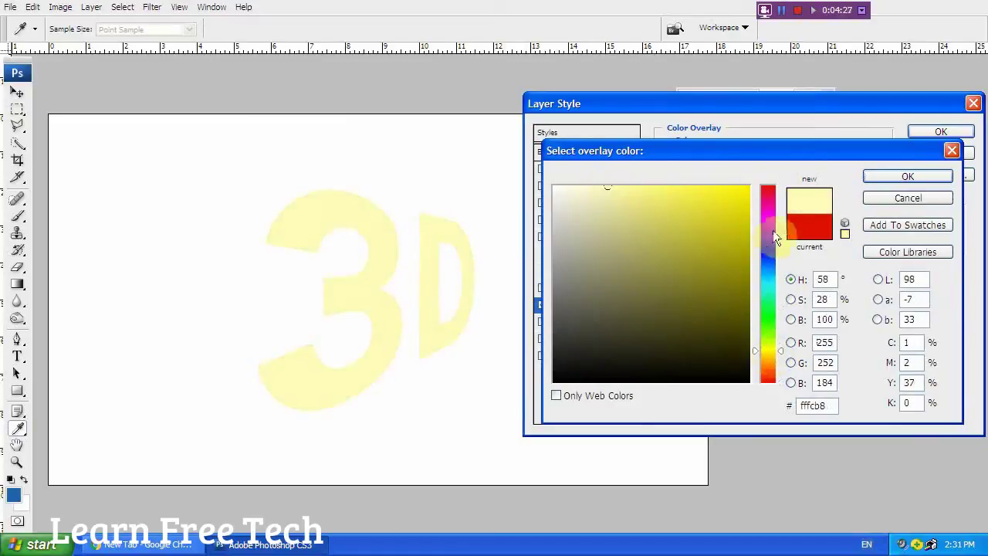
drag(772, 212, 764, 193)
click(683, 190)
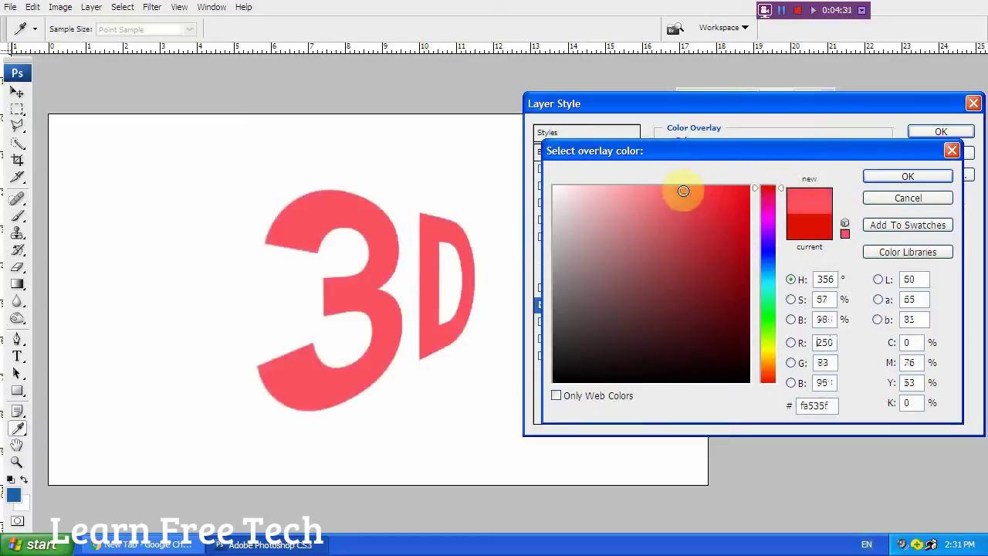
click(906, 177)
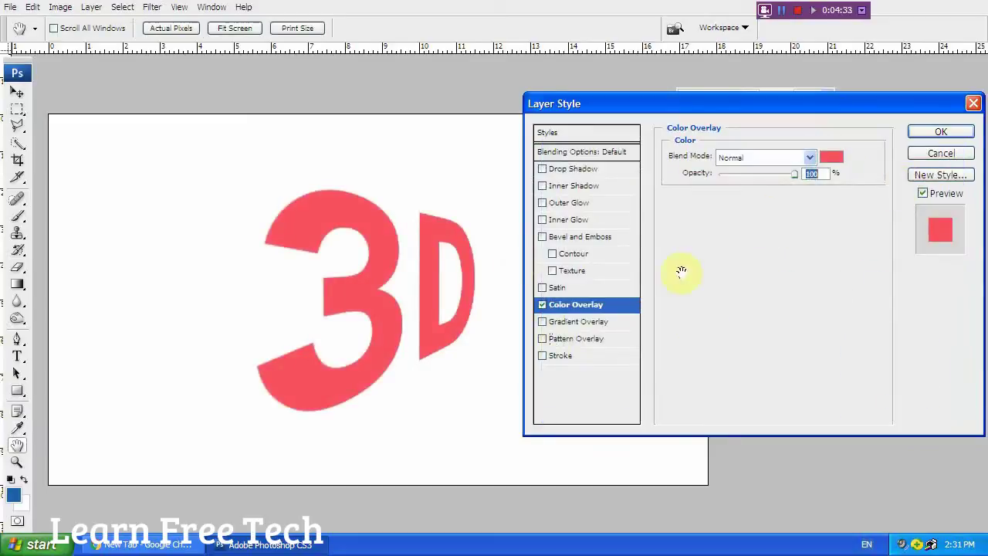
click(930, 131)
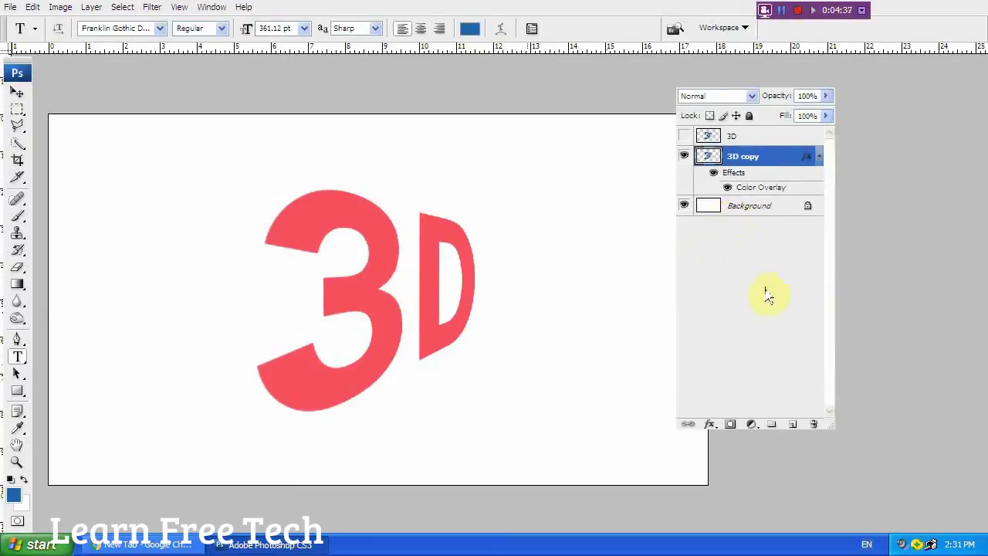
Toggle the original 3D layer's visibility to compare it with the red copy
click(684, 136)
click(684, 135)
click(684, 136)
click(684, 135)
Duplicate the red 3D copy layer three times and activate the Move tool
click(729, 137)
click(741, 156)
key(ctrl+j)
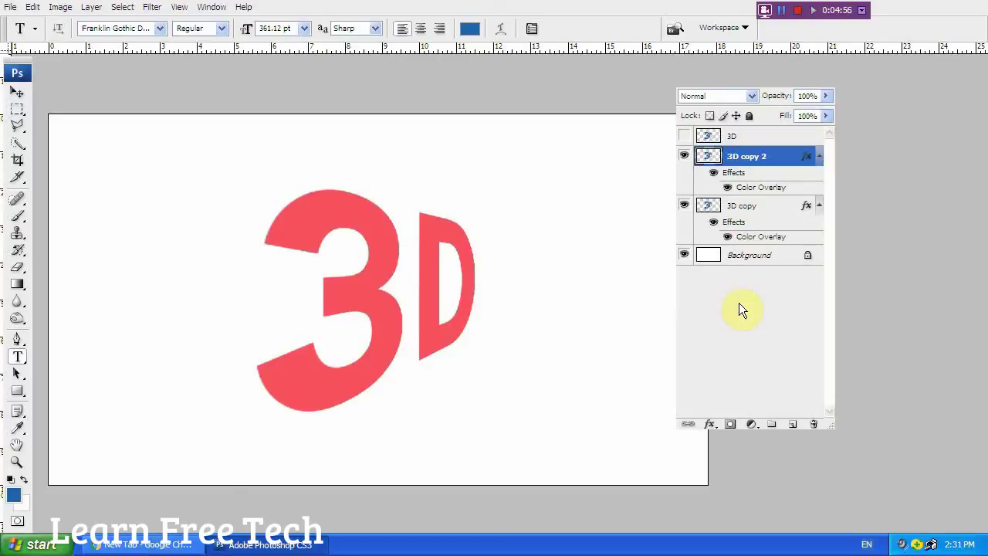
key(ctrl+j)
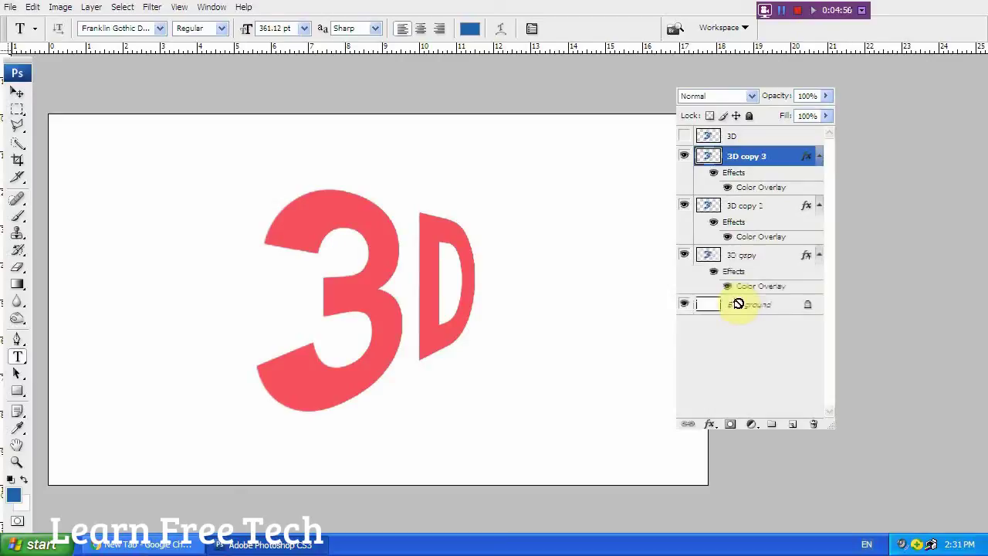
key(ctrl+j)
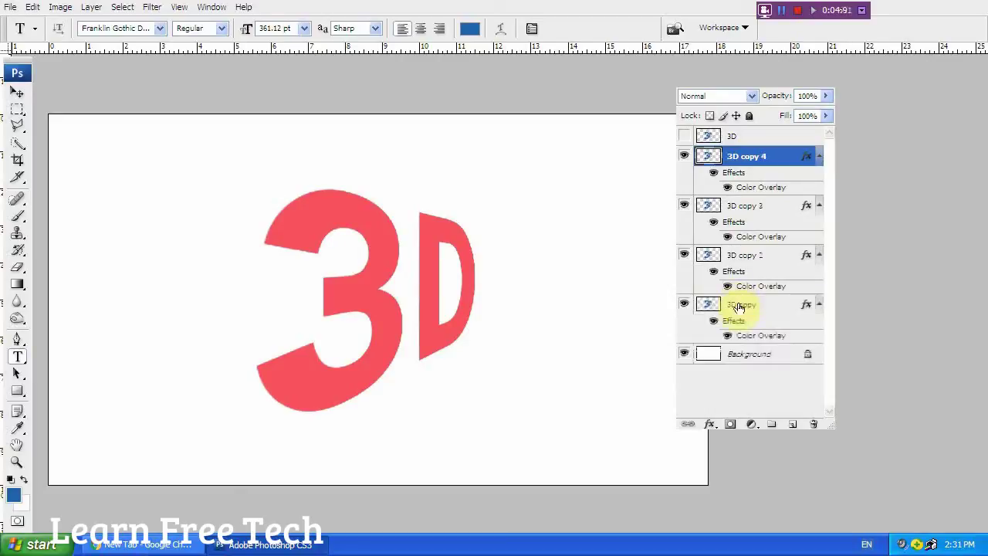
key(v)
Try nudging the newest red copy a few pixels to the left and back to its original place
key(Left)
key(Left)
key(Left)
key(Left)
key(Left)
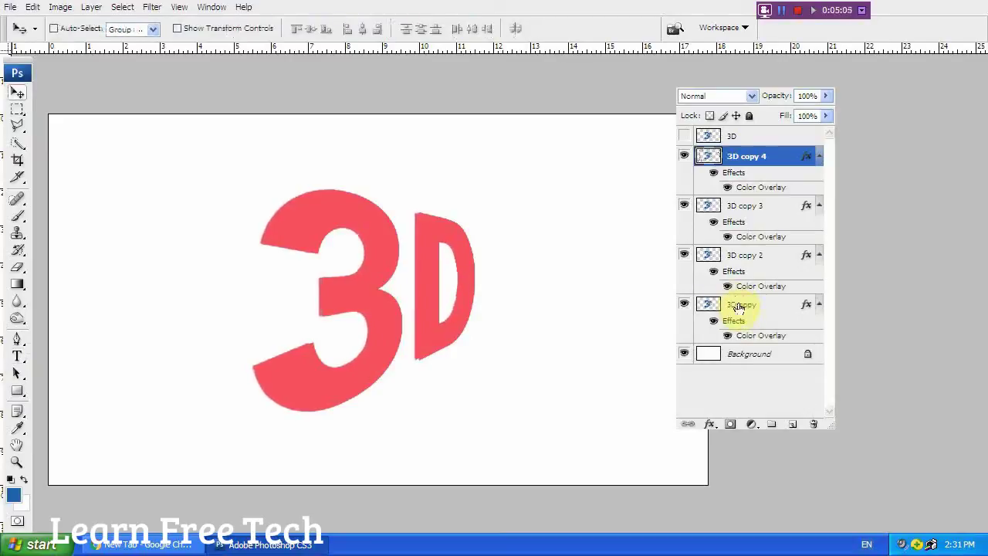
key(Right)
key(Right)
key(Right)
key(Right)
key(Right)
key(Right)
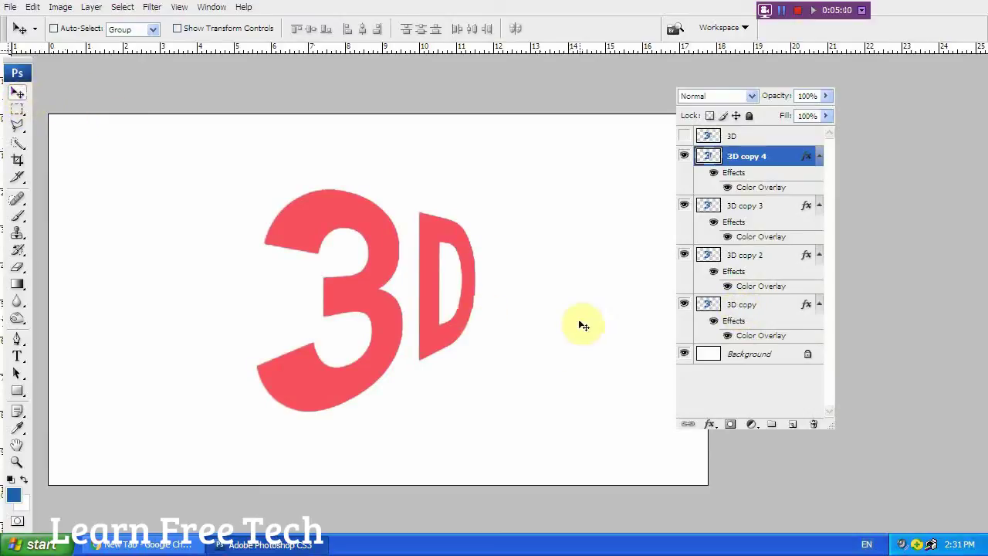
Build the red extrusion by duplicating the topmost red copy thirteen times, up to 3D copy 17, nudging each duplicate slightly further left
key(ctrl+j)
key(Left)
key(Left)
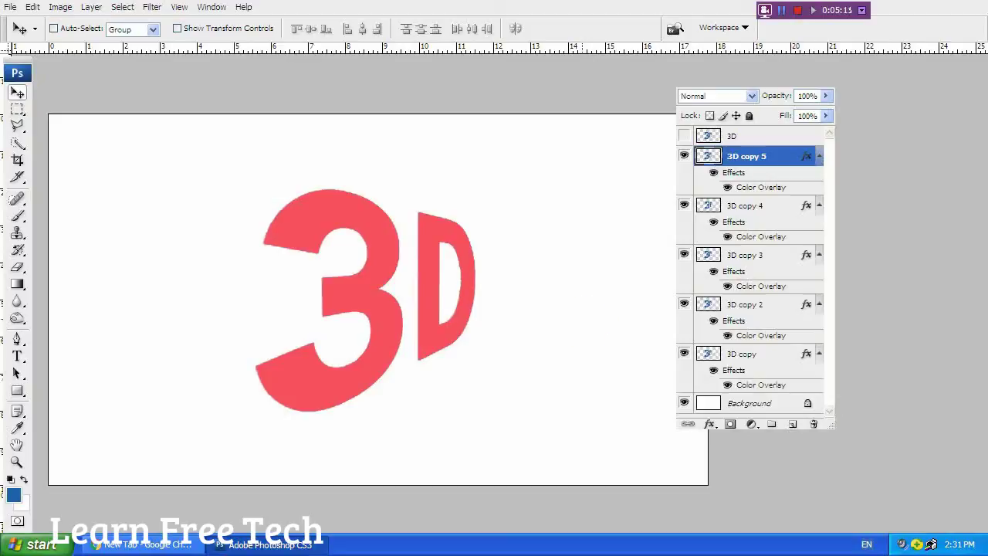
key(ctrl+j)
key(Left)
key(Left)
key(ctrl+j)
key(Left)
key(Left)
key(Left)
key(ctrl+j)
key(Left)
key(Left)
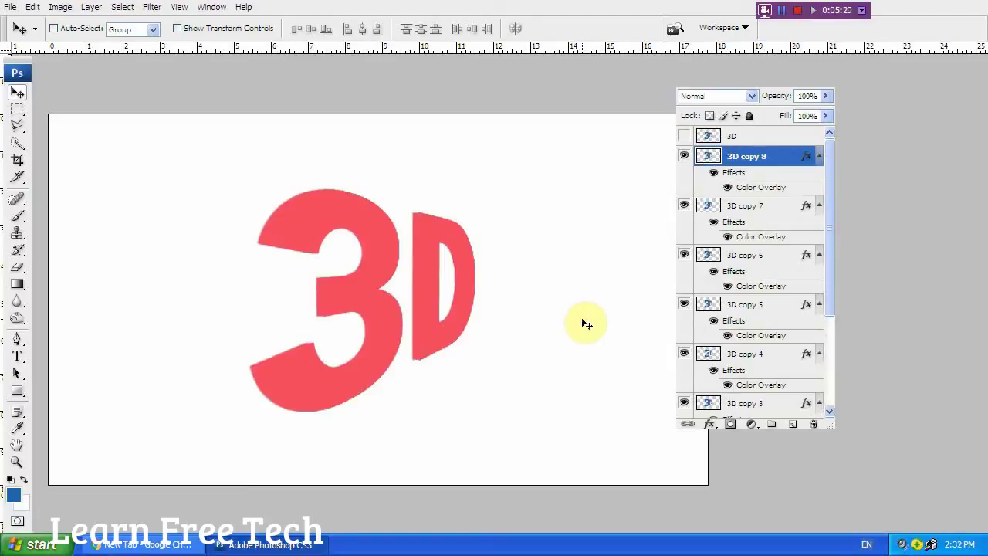
key(Left)
key(Left)
key(ctrl+j)
key(Left)
key(Left)
key(ctrl+j)
key(Left)
key(Left)
key(Left)
key(ctrl+j)
key(Left)
key(Left)
key(Left)
key(Left)
key(ctrl+j)
key(Left)
key(Left)
key(ctrl+j)
key(Left)
key(Left)
key(Left)
key(ctrl+j)
key(Left)
key(Left)
key(Left)
key(ctrl+j)
key(Left)
key(Left)
key(Left)
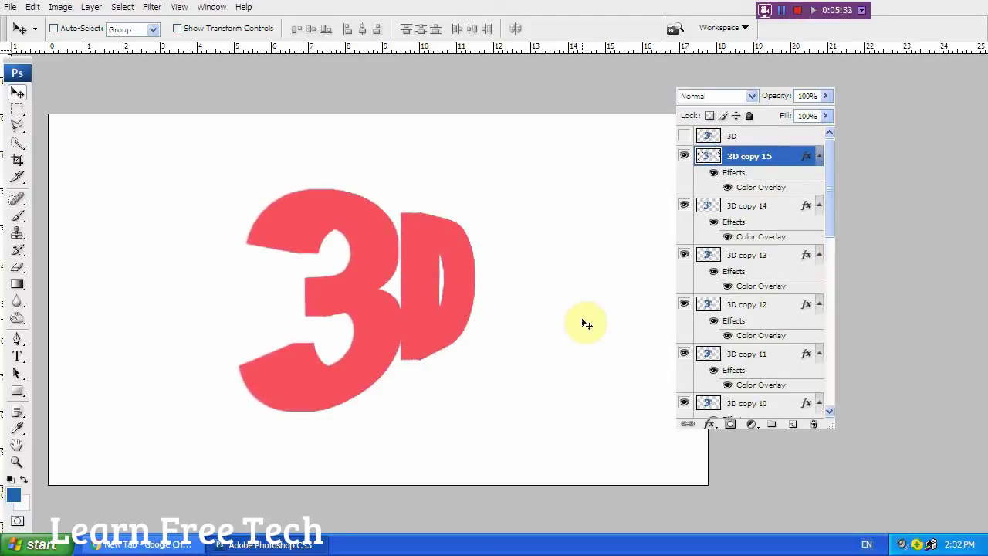
key(ctrl+j)
key(Left)
key(Left)
key(ctrl+j)
key(Left)
key(Left)
key(Left)
key(Left)
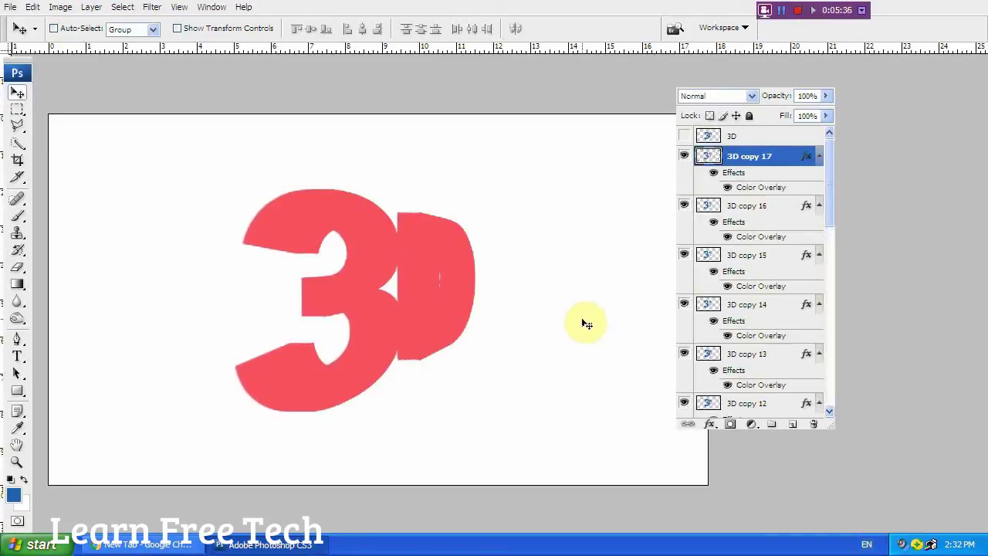
Delete the 3D copy 17 layer and show the original blue 3D layer
right_click(759, 157)
click(785, 209)
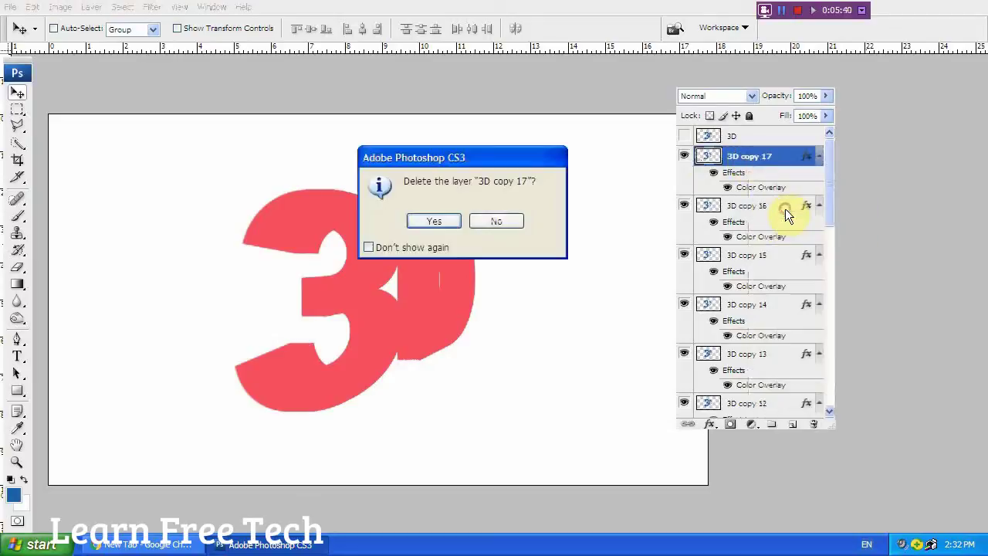
click(417, 224)
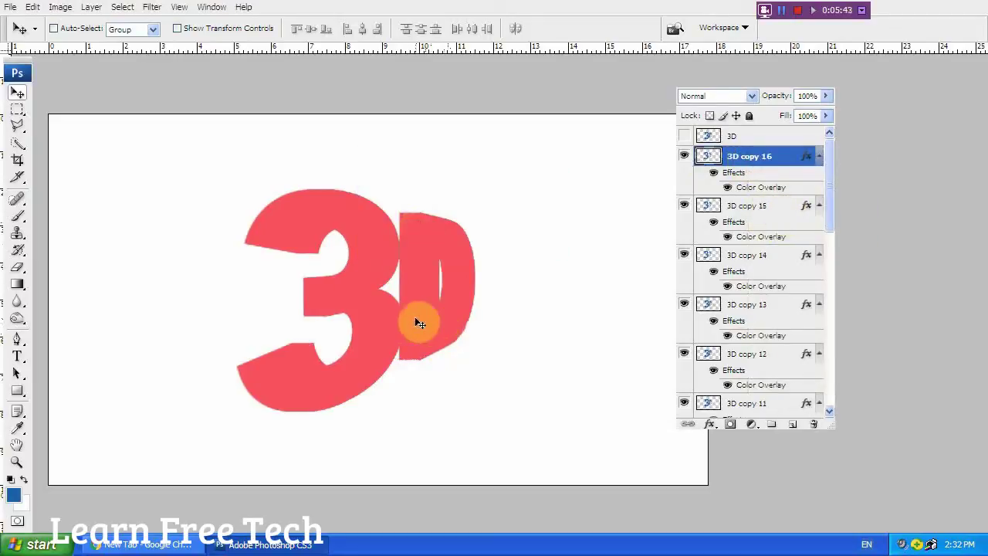
click(684, 136)
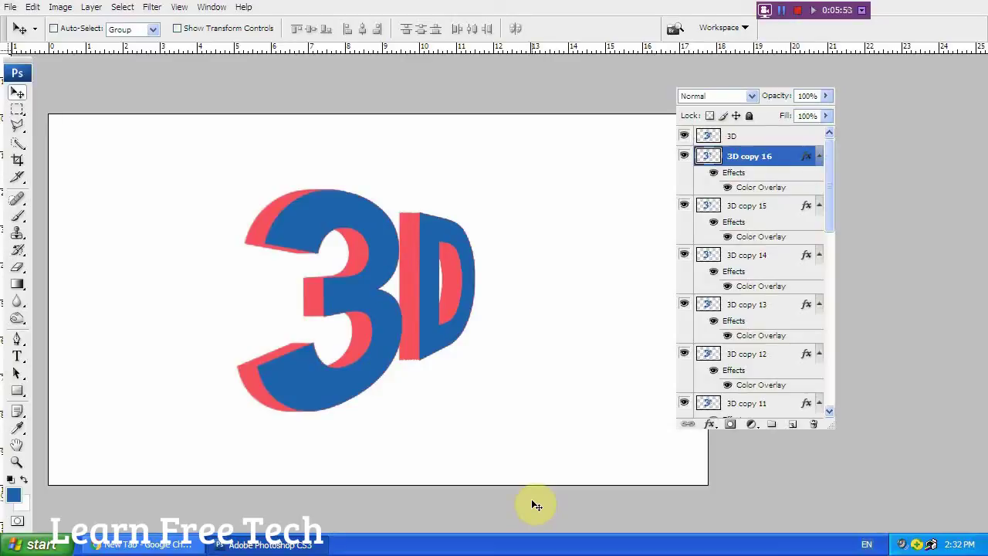
Merge the 3D copy 16 layer down into 3D copy 15
click(430, 330)
right_click(663, 230)
click(591, 218)
drag(827, 193, 836, 174)
click(741, 207)
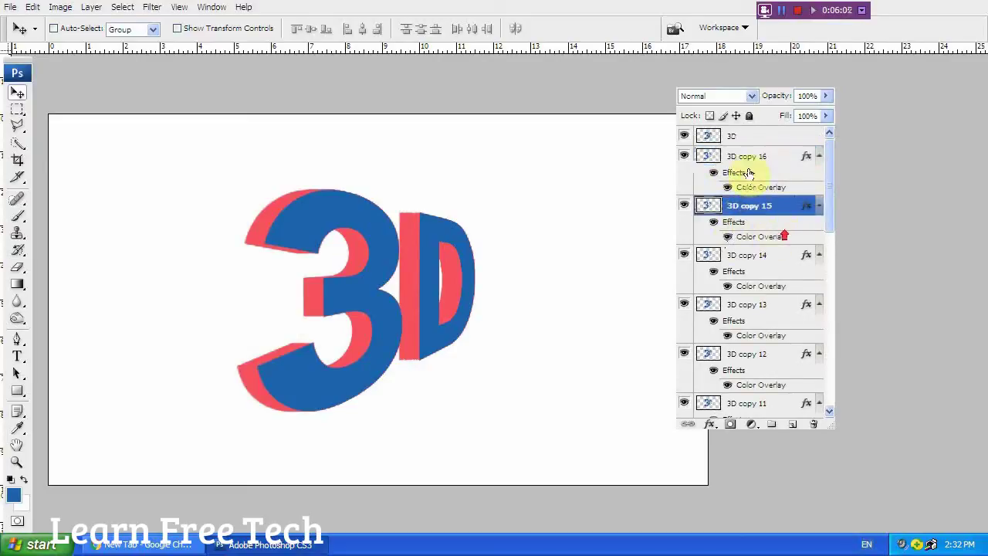
click(733, 137)
click(737, 157)
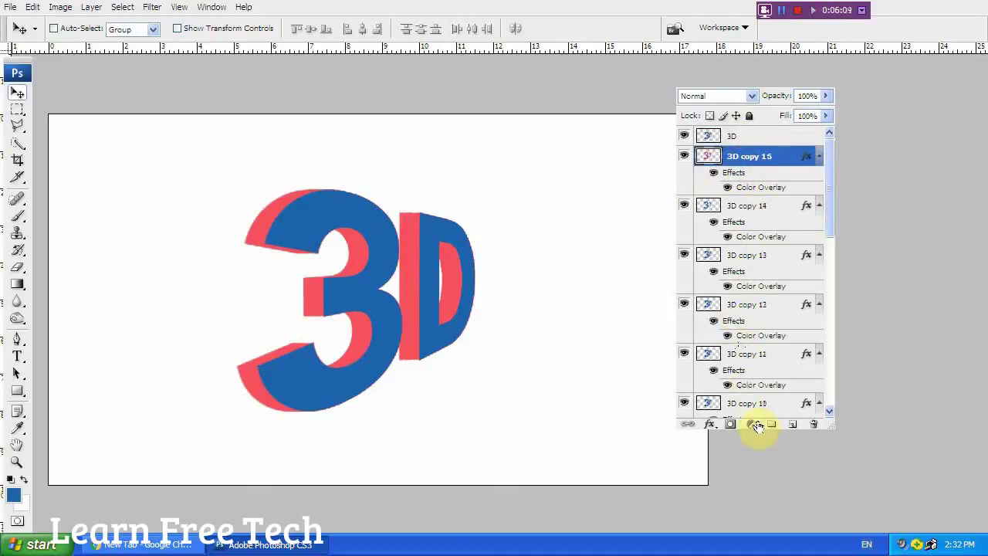
Merge the red copies down one after another, from 3D copy 15 on, into the single 3D copy layer above the background
key(Delete)
key(Delete)
key(Delete)
key(Delete)
key(Delete)
key(Delete)
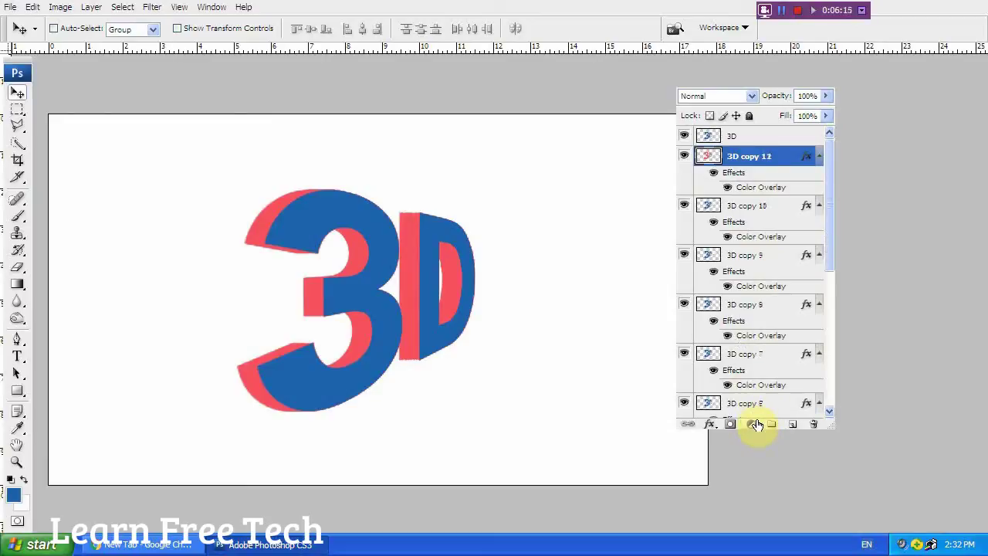
key(Delete)
key(Delete)
key(Delete)
key(Delete)
key(Delete)
key(Delete)
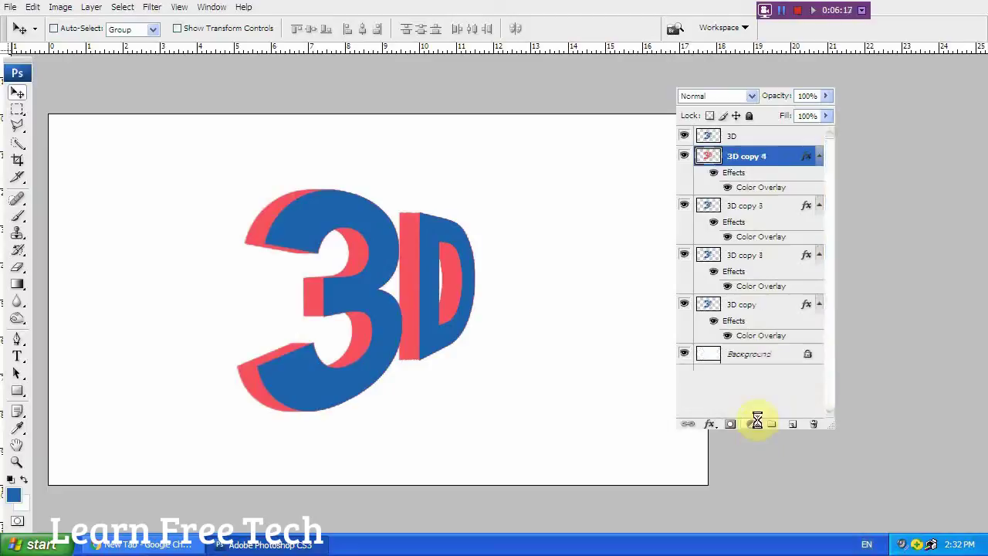
key(Delete)
key(Delete)
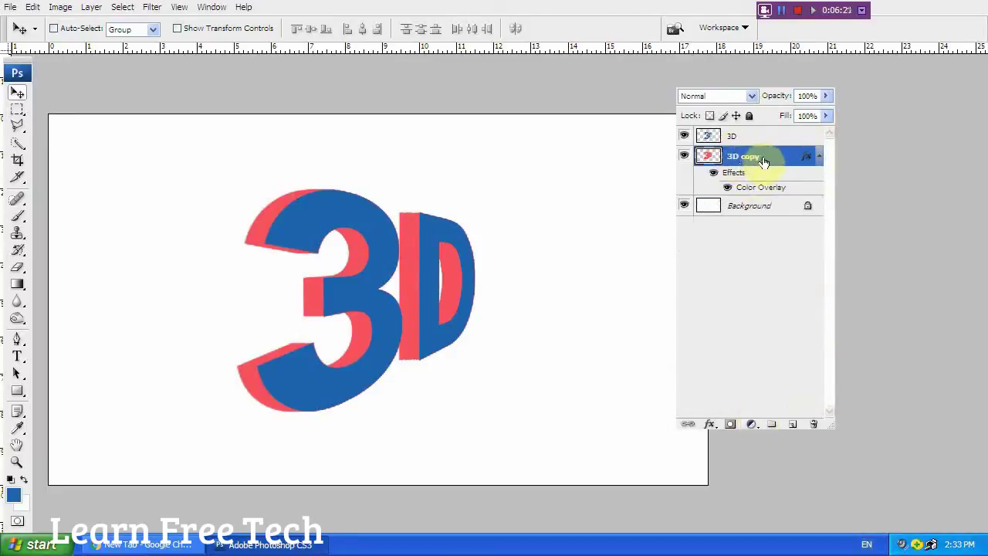
Toggle the visibility of the merged 3D copy layer to check the red extrusion
click(684, 156)
click(684, 156)
click(684, 156)
click(684, 156)
click(684, 156)
click(684, 156)
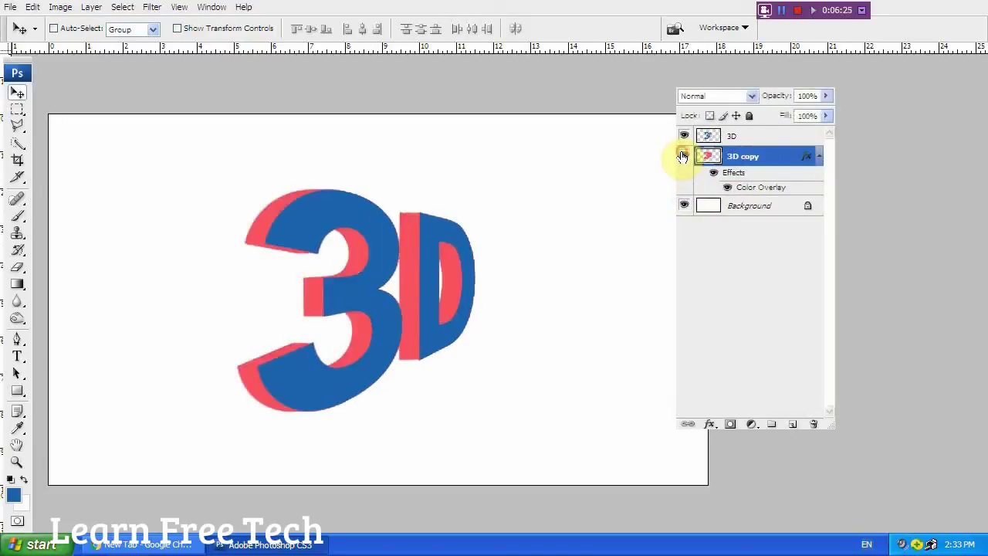
Add a Multiply drop shadow with 30% opacity and 13 px size to the blue 3D layer
click(743, 138)
right_click(753, 137)
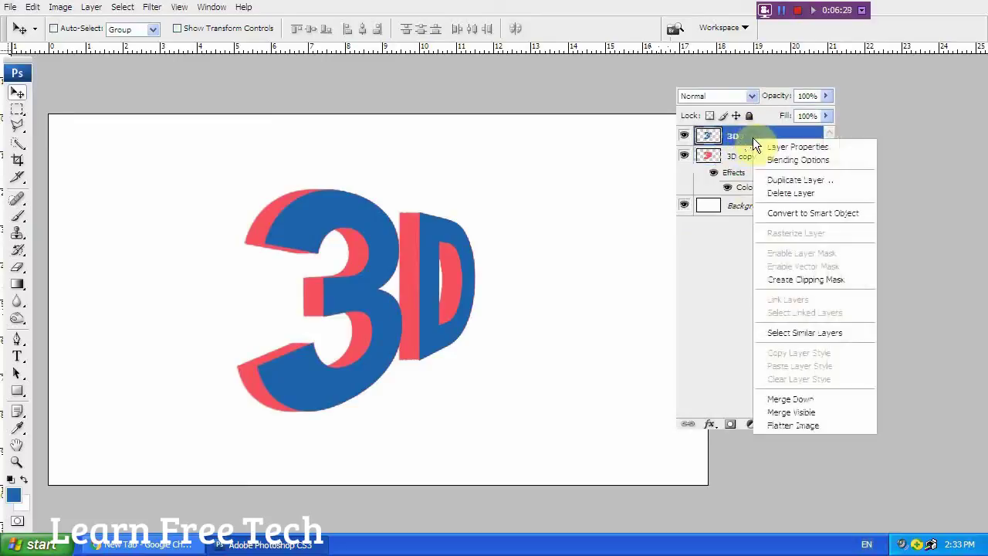
click(779, 159)
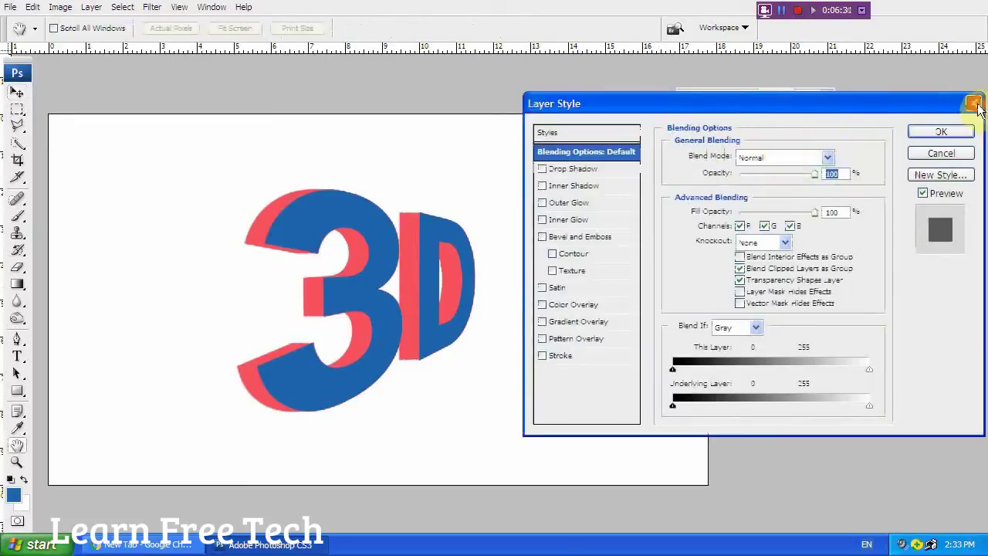
click(974, 101)
right_click(755, 137)
click(783, 158)
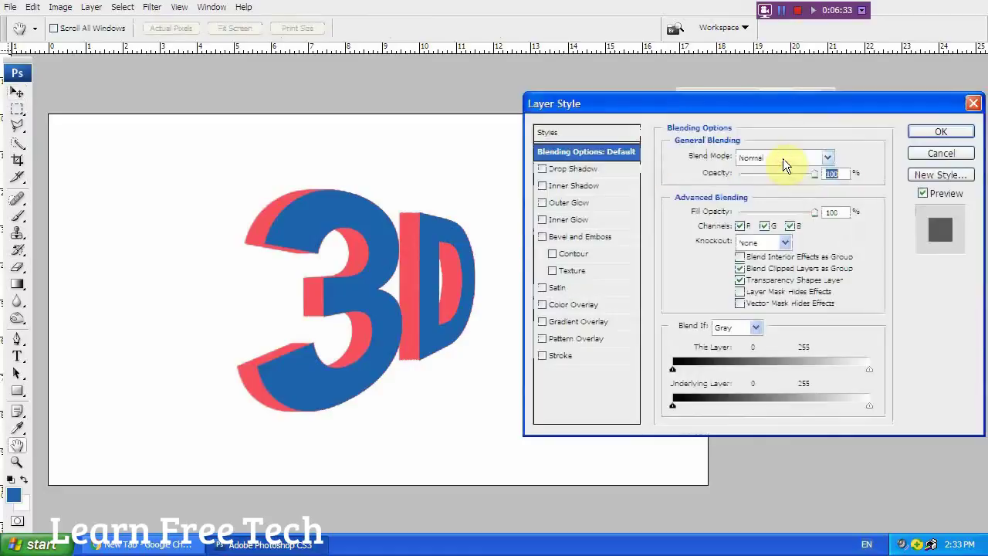
drag(621, 102, 660, 206)
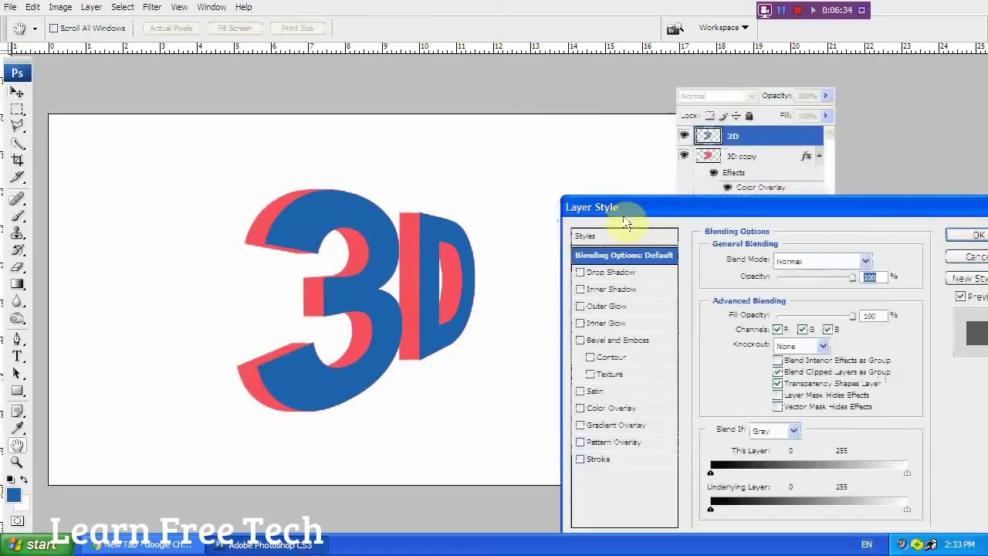
click(598, 273)
drag(726, 209, 714, 182)
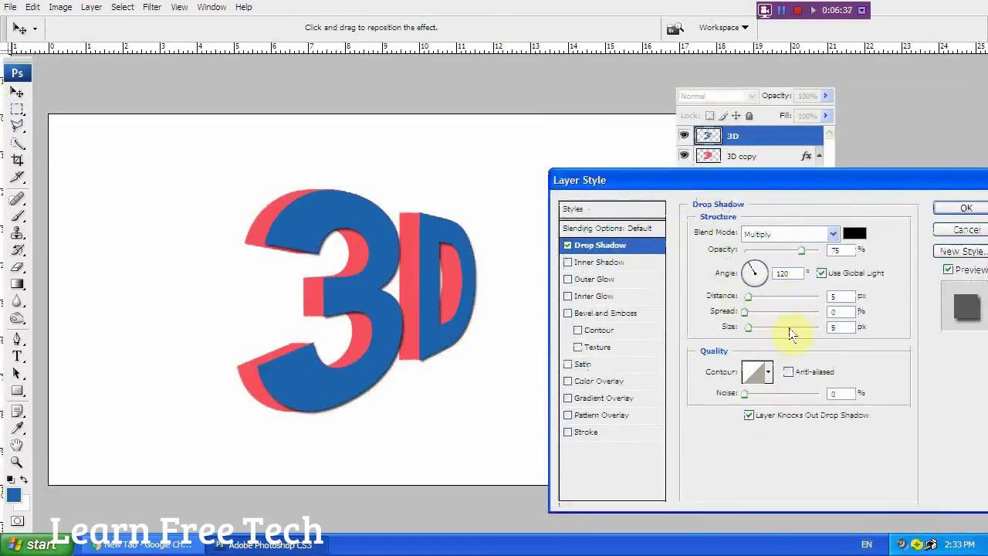
drag(798, 252, 771, 251)
drag(749, 326, 753, 327)
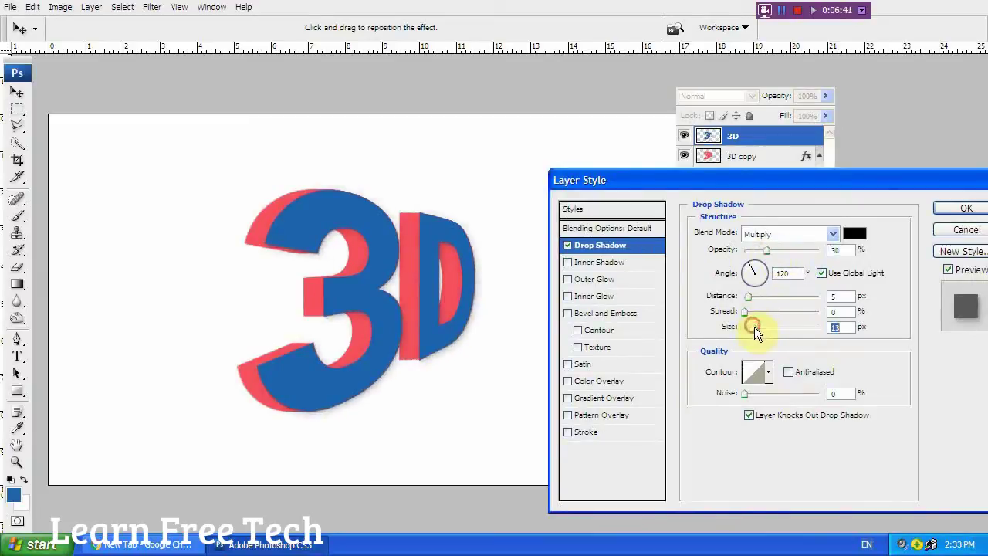
Add a white (ffffff) outer glow with a size of 7 px to the blue 3D layer
click(585, 280)
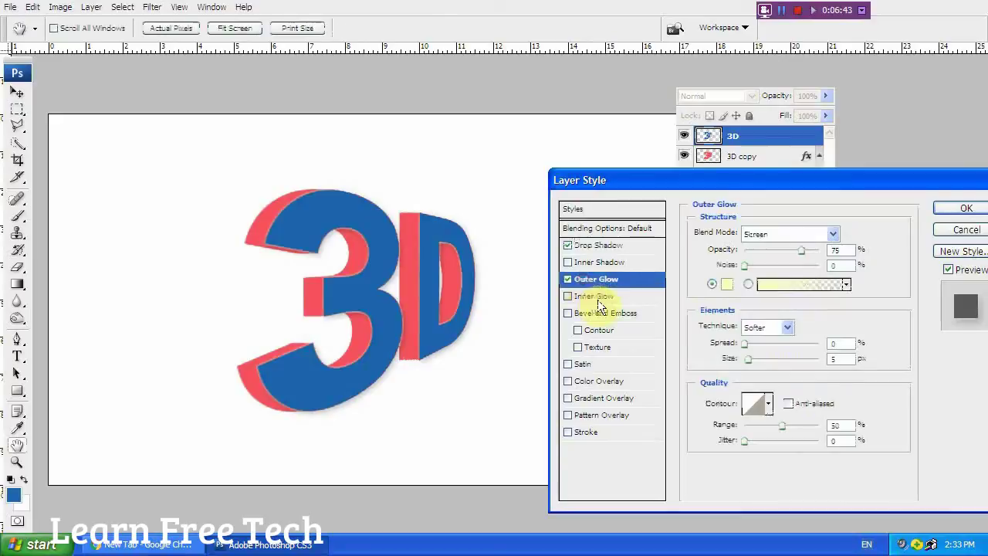
click(730, 288)
drag(664, 245, 552, 183)
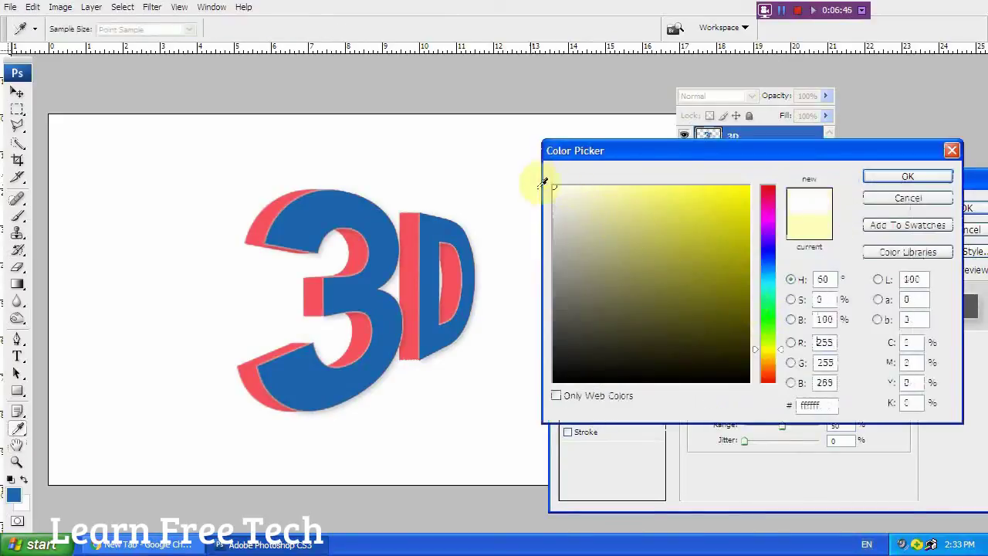
click(880, 178)
drag(746, 359, 748, 359)
Try several contour presets for the outer glow and return to the linear one
click(708, 297)
click(684, 319)
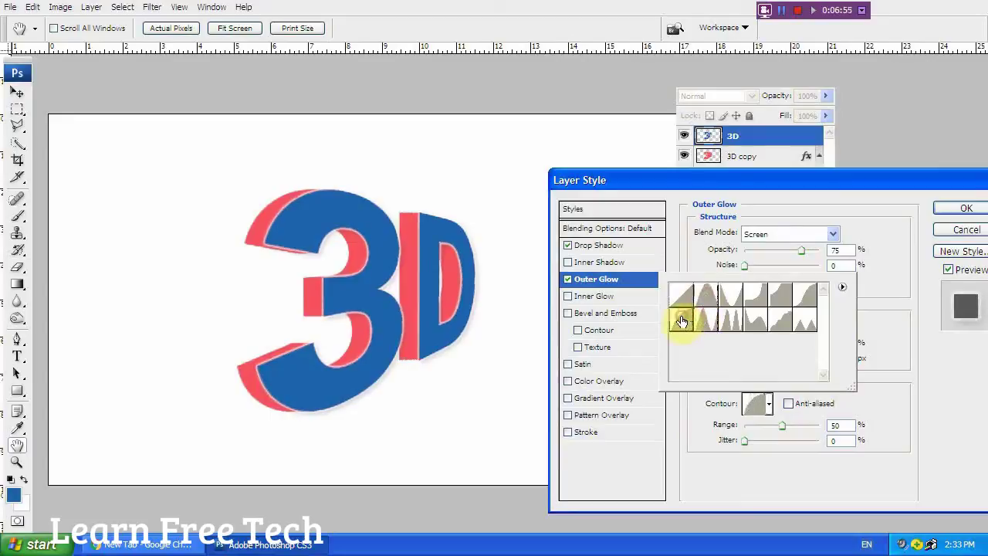
click(681, 295)
click(903, 320)
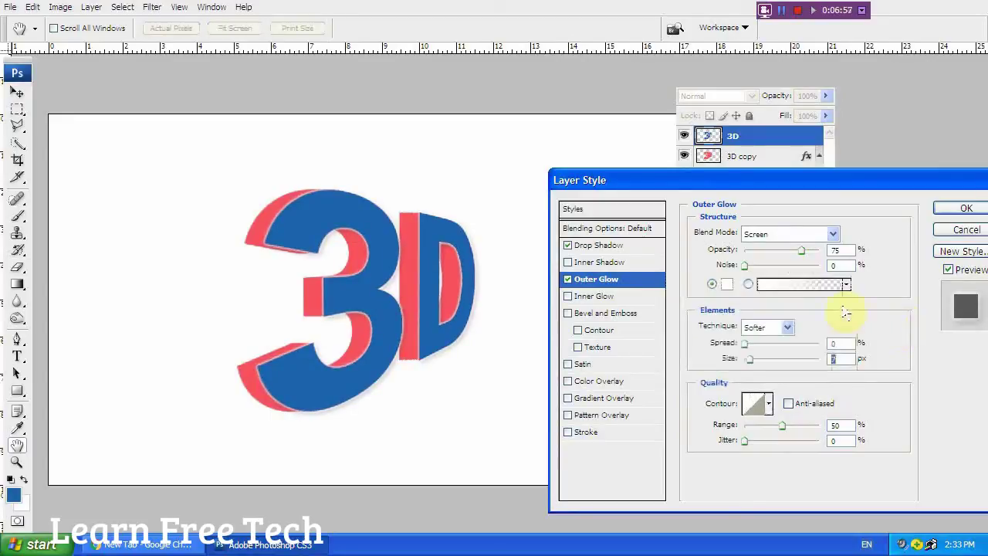
click(768, 403)
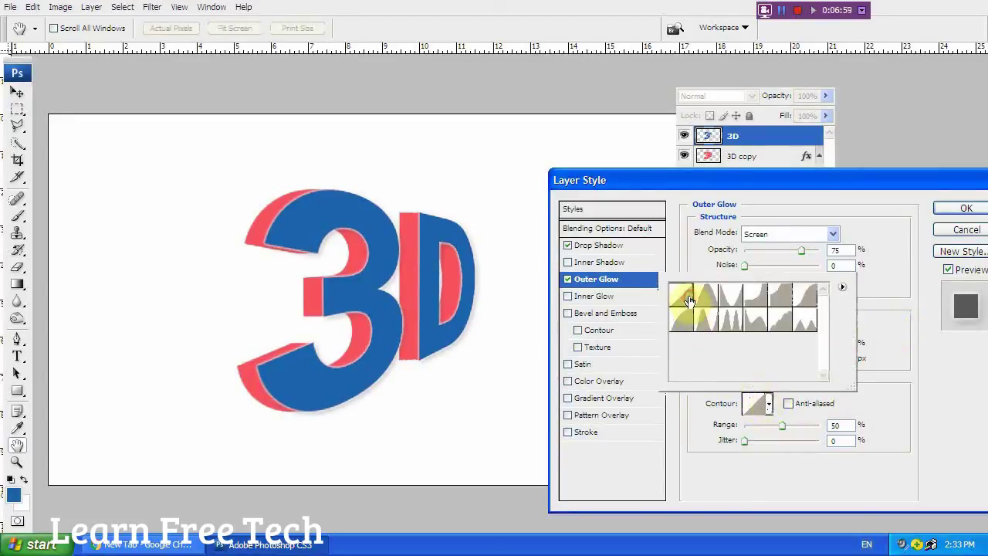
click(699, 320)
click(683, 319)
click(687, 299)
click(882, 370)
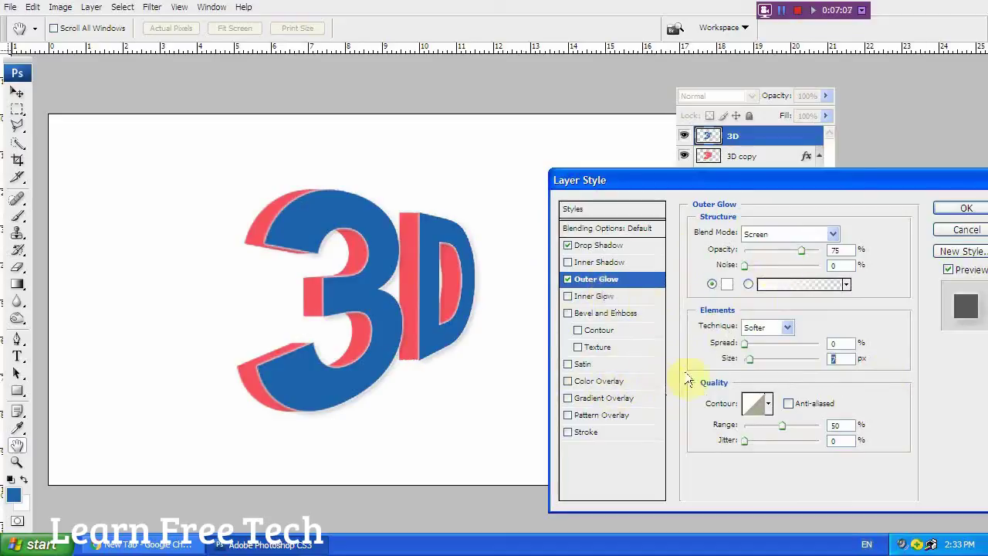
Try a white (ffffff) outside stroke of 1 px on the blue 3D layer and disable it again
click(588, 433)
click(730, 332)
click(607, 212)
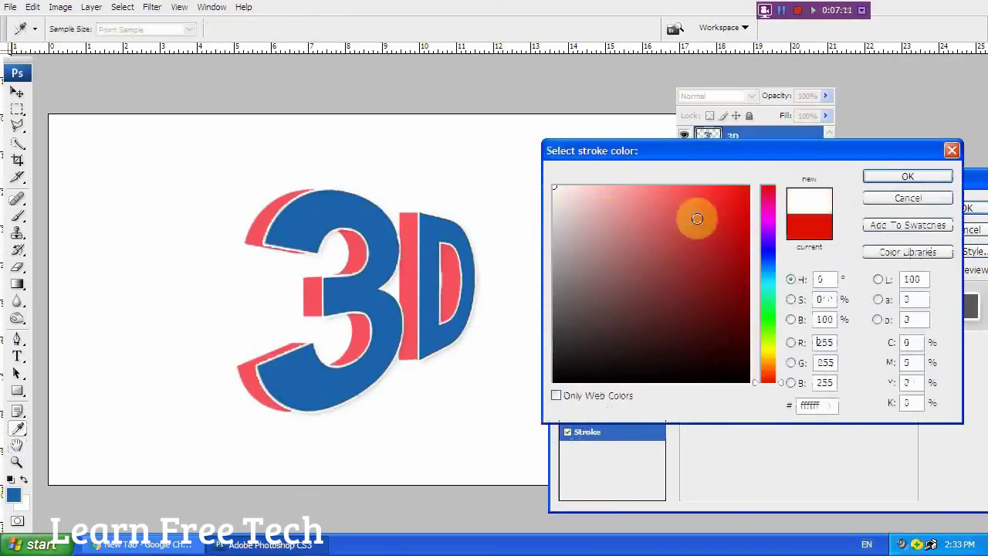
click(908, 176)
mouse_move(744, 230)
mouse_down()
mouse_move(756, 230)
mouse_move(741, 230)
mouse_up()
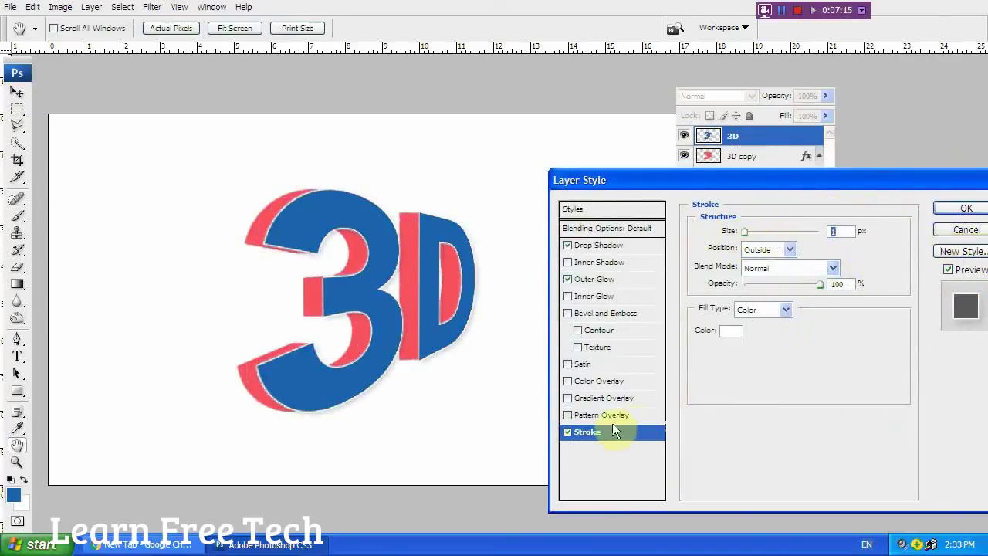
click(568, 433)
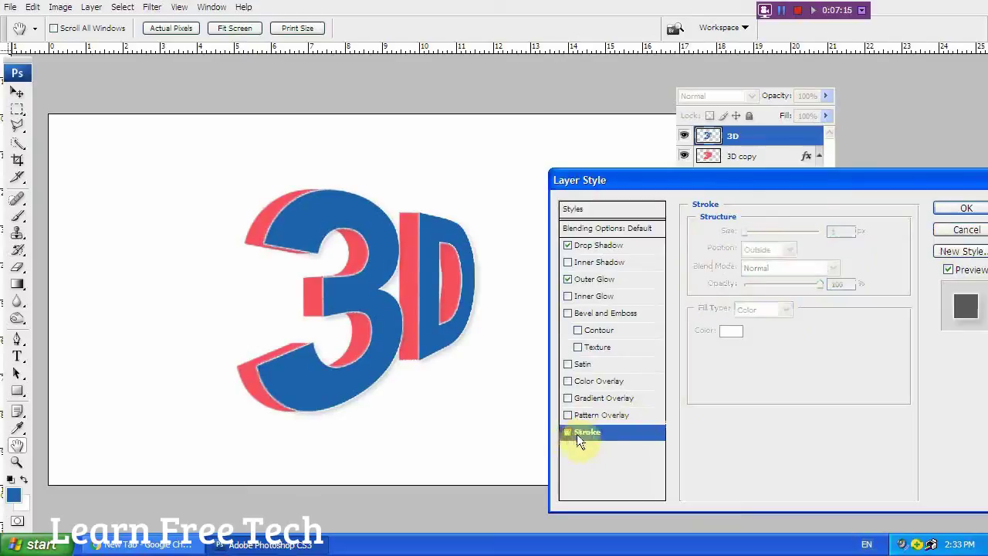
Apply the blue 3D layer's effects and toggle the 3D copy layer's visibility to compare the result
click(961, 209)
click(745, 204)
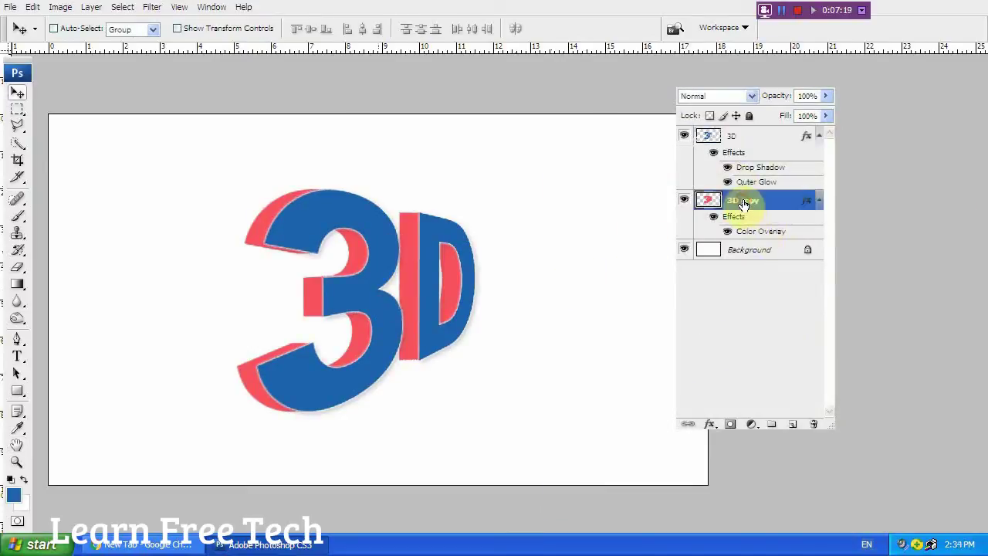
click(686, 200)
click(686, 200)
click(686, 200)
click(686, 200)
Add a Multiply drop shadow with 23% opacity and 16 px size to the red 3D copy layer
right_click(764, 207)
click(772, 213)
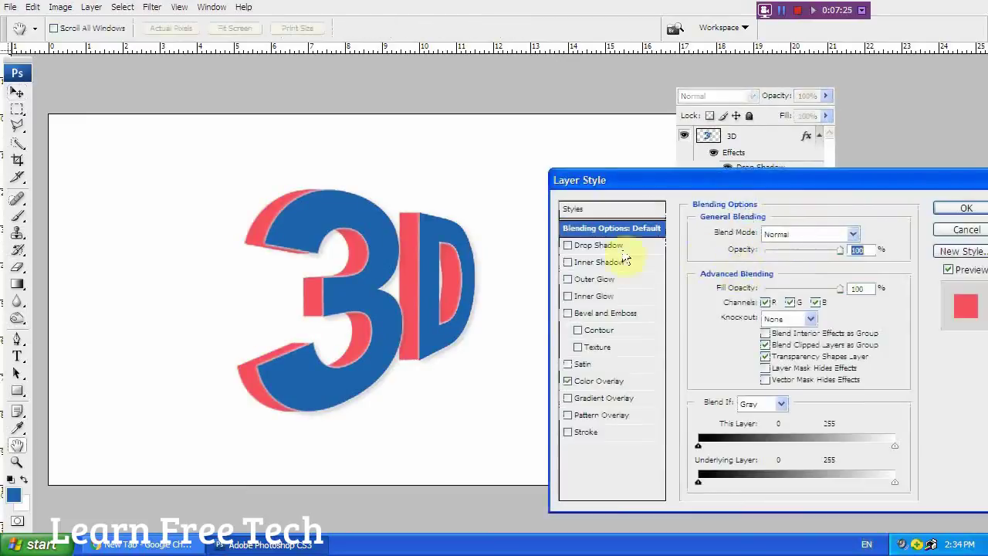
click(598, 247)
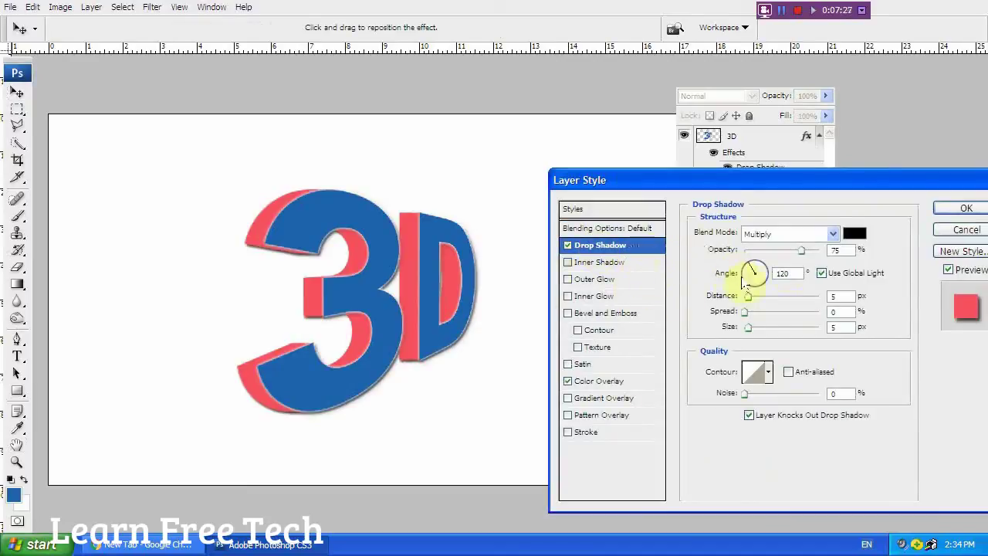
drag(801, 250, 762, 250)
click(749, 326)
drag(750, 326, 758, 324)
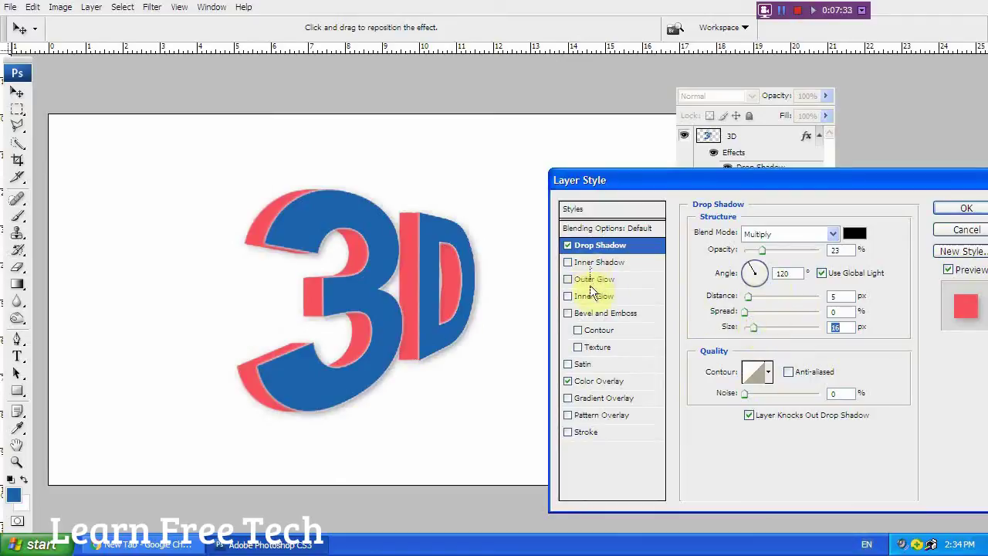
Add an outer glow with a size of 46 px to the 3D copy layer and apply the style without an inner shadow
click(589, 279)
click(751, 359)
drag(751, 358, 761, 358)
click(711, 285)
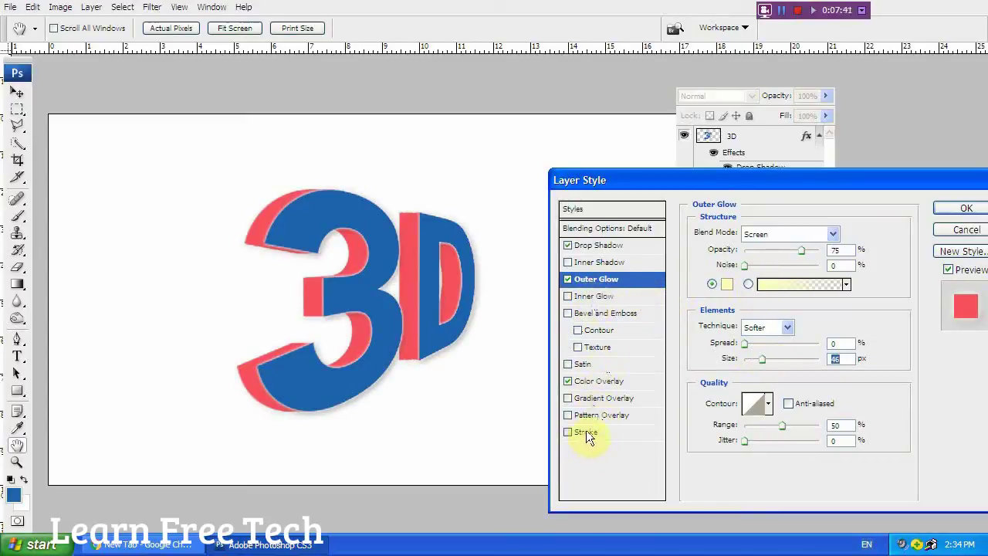
click(593, 263)
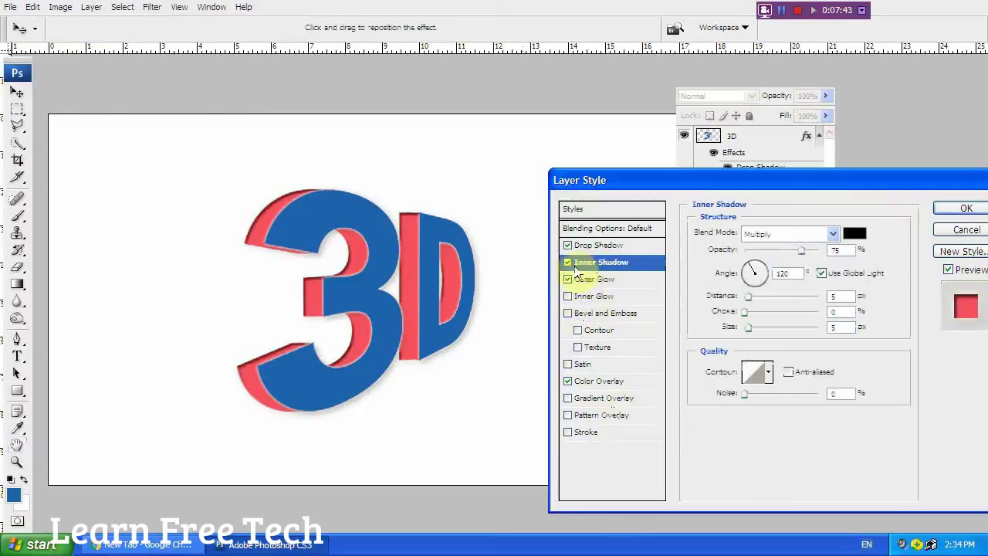
click(567, 263)
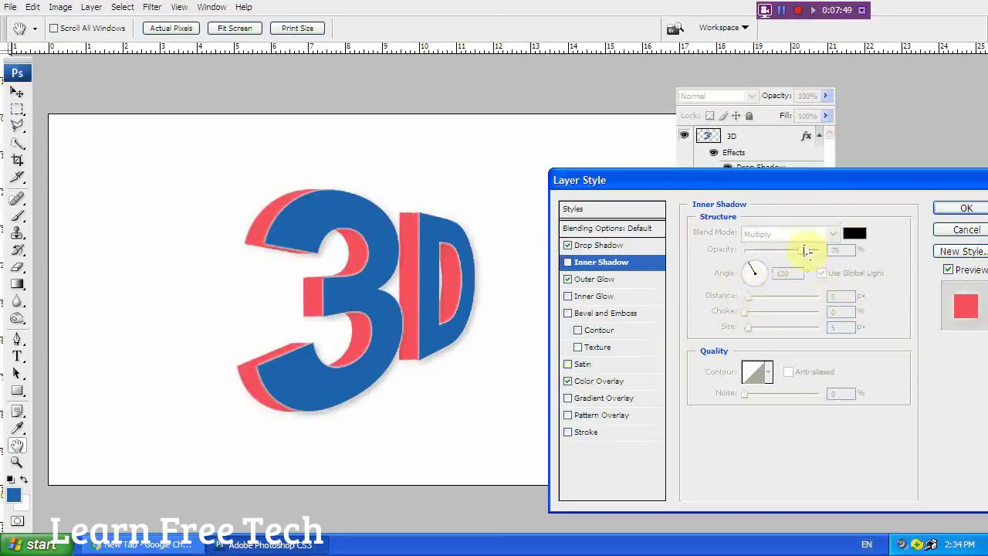
click(957, 210)
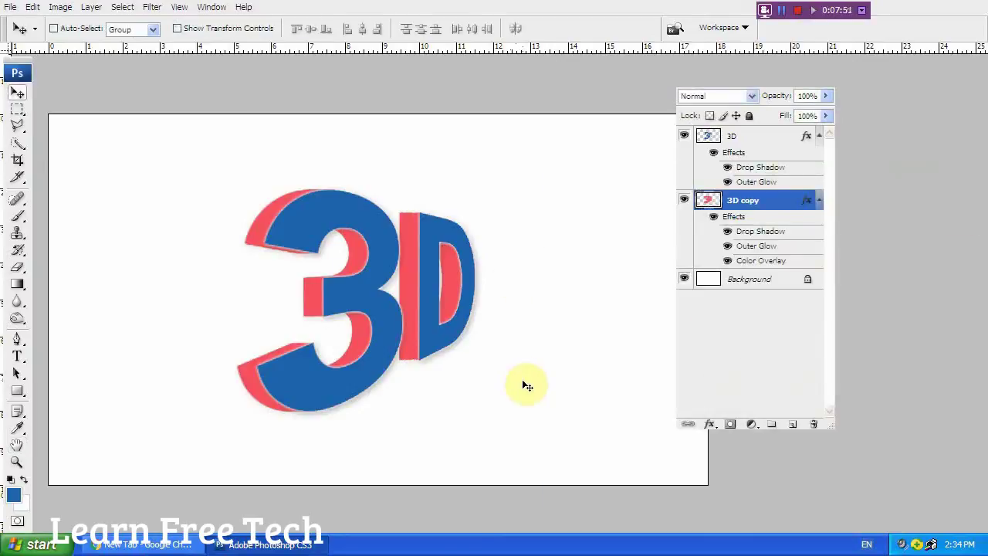
Examine the finished 3D text's edges, glow and shadows at close range and in the full document view
ctrl+click(386, 311)
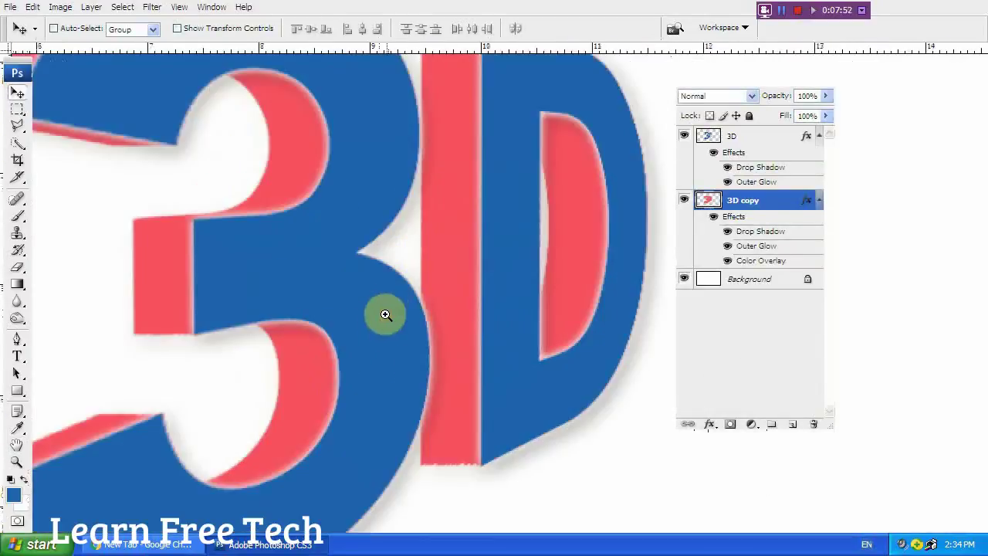
alt+click(449, 328)
alt+click(451, 329)
drag(530, 324, 423, 319)
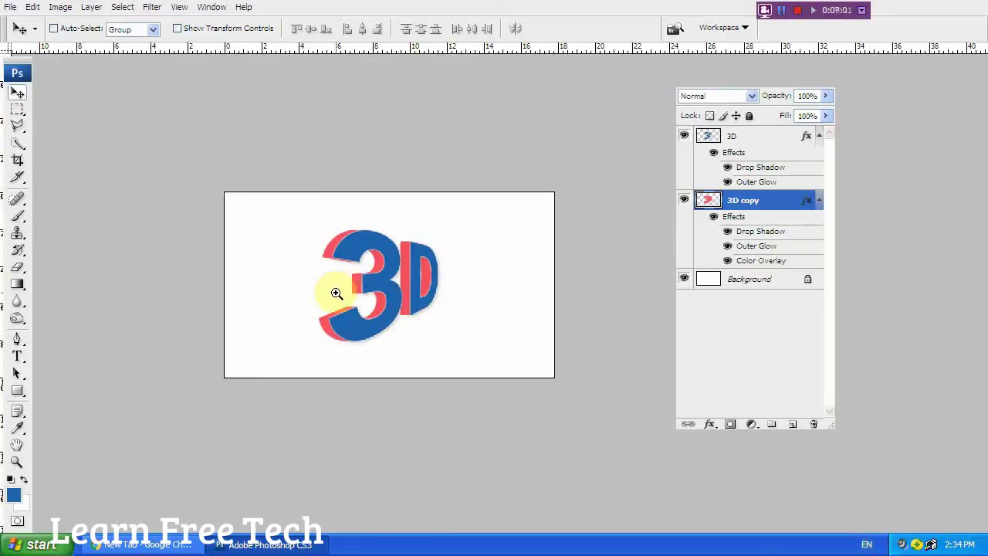
click(387, 287)
click(387, 287)
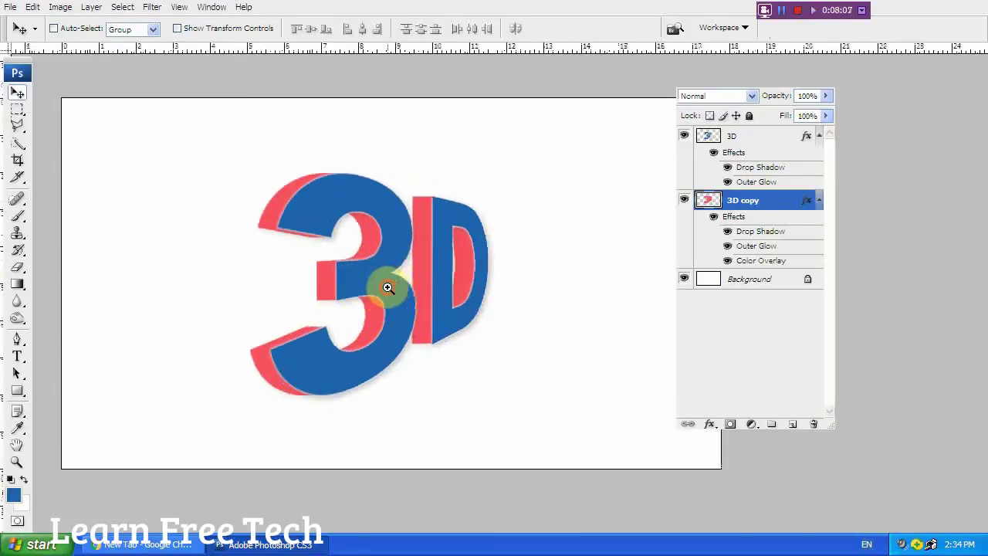
click(387, 287)
click(387, 287)
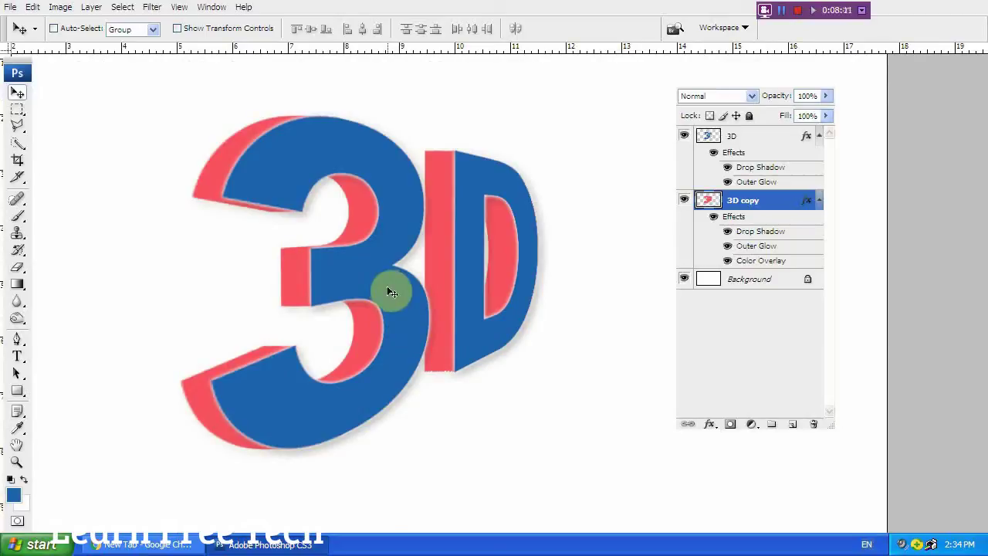
key(ctrl+minus)
key(ctrl+minus)
key(ctrl+minus)
key(ctrl+minus)
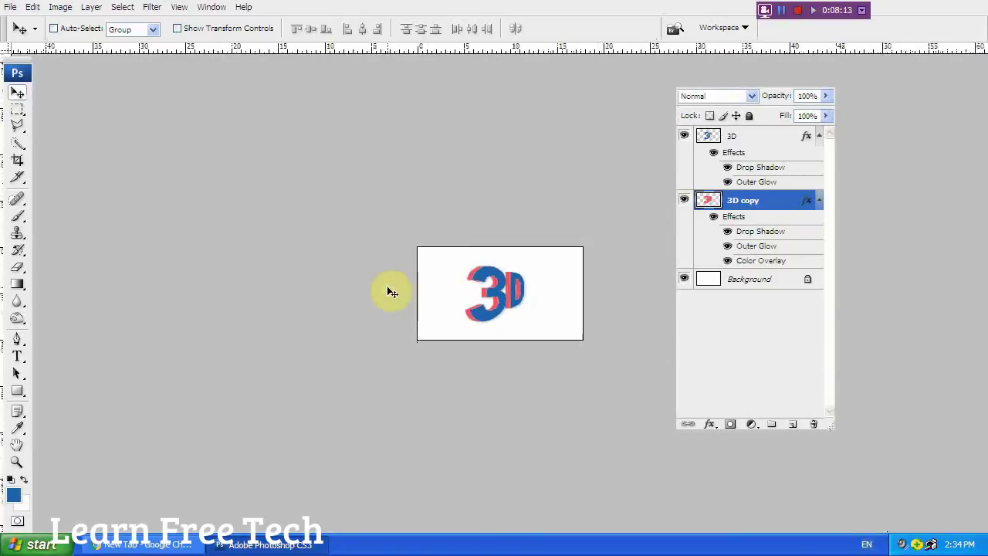
key(ctrl+plus)
key(ctrl+plus)
key(ctrl+plus)
key(ctrl+plus)
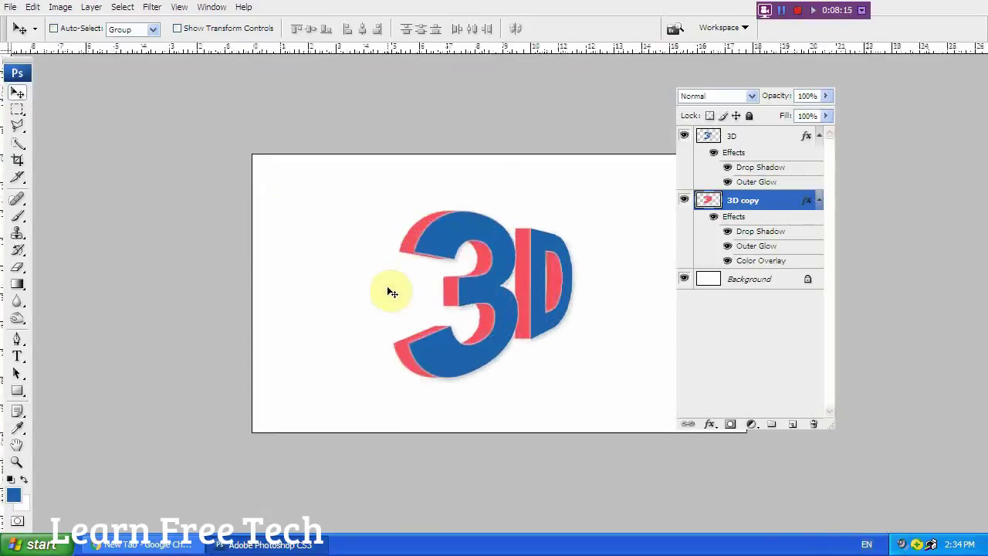
key(ctrl+plus)
key(ctrl+minus)
key(ctrl+minus)
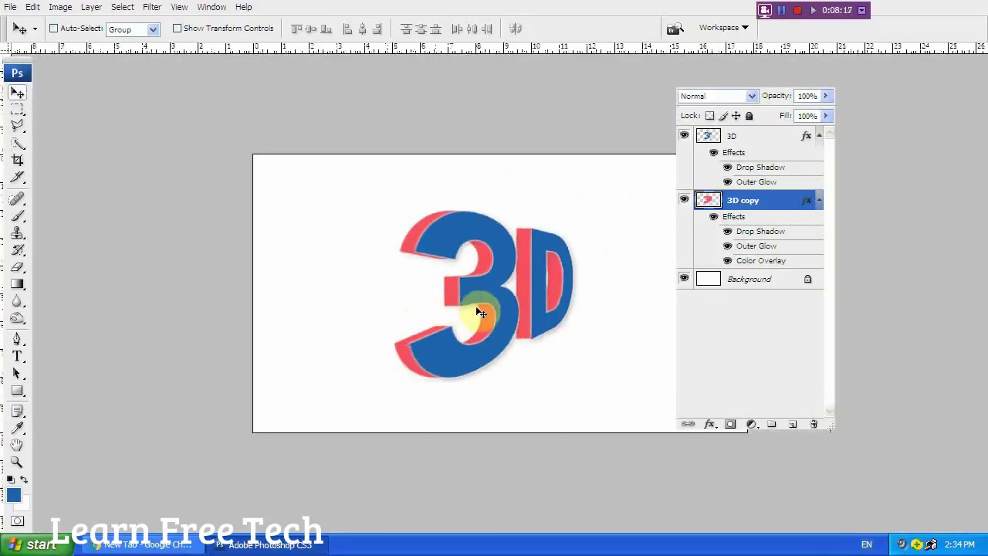
drag(507, 318, 381, 319)
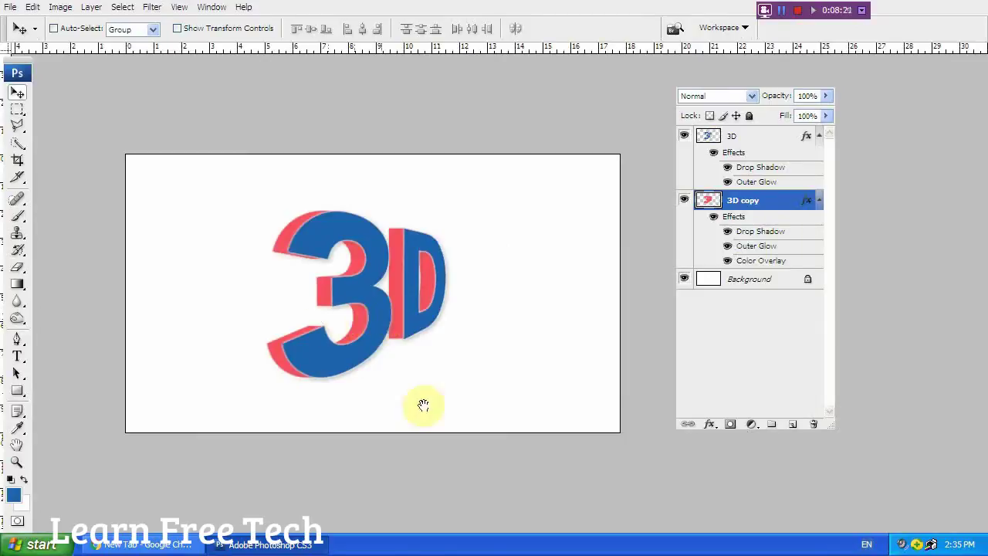
Examine the 3D text up close and compare it with the red 3D copy layer hidden and shown
drag(364, 326, 389, 319)
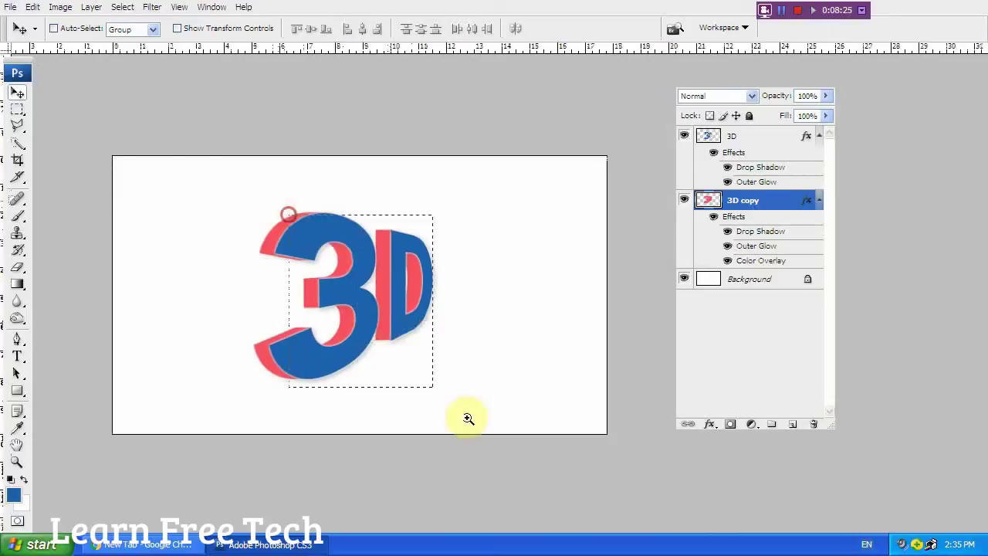
scroll(342, 377, up, 3)
scroll(352, 378, down, 3)
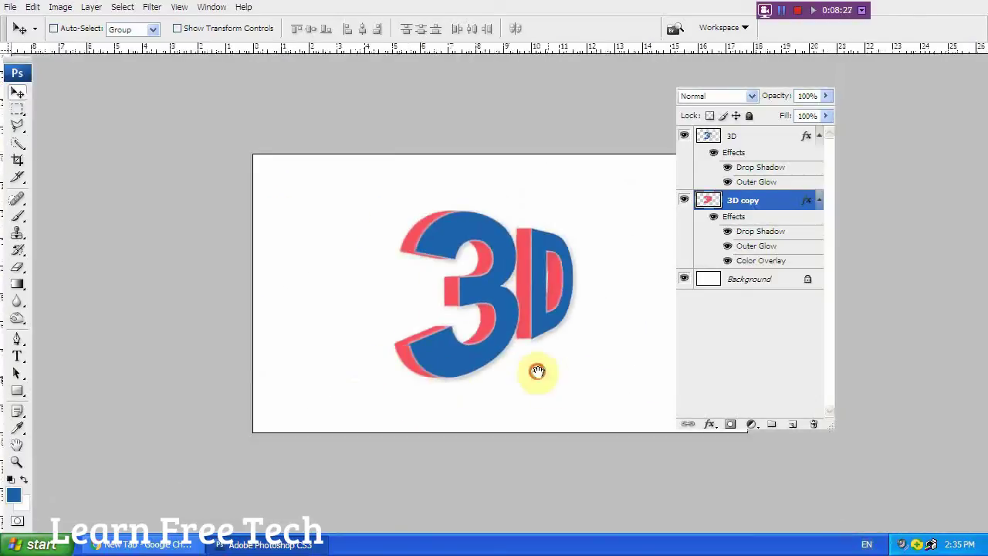
drag(536, 370, 364, 363)
click(329, 322)
click(330, 323)
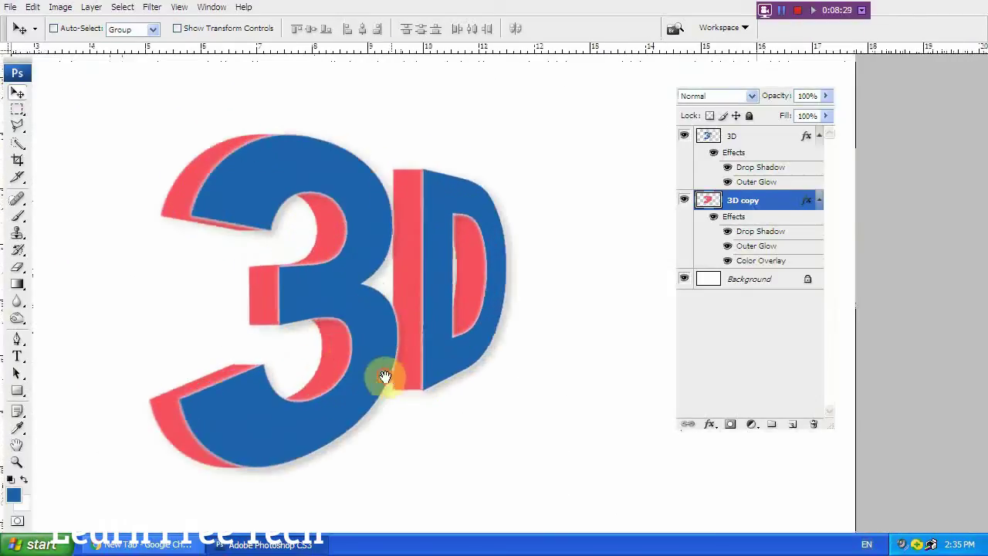
click(682, 201)
click(683, 201)
click(683, 201)
click(682, 201)
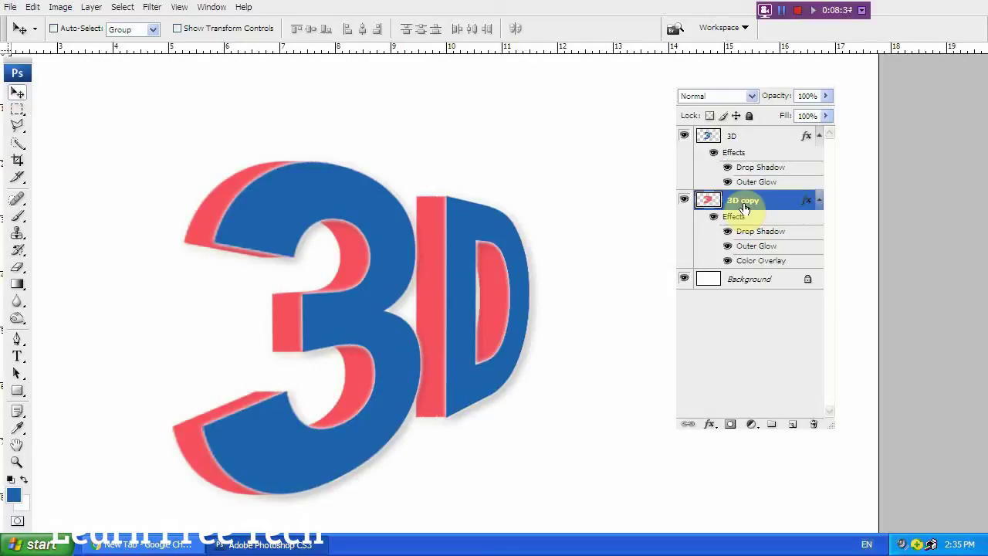
Add a new empty layer with Normal mode and 100% opacity directly above the 3D copy layer
key(ctrl+shift+n)
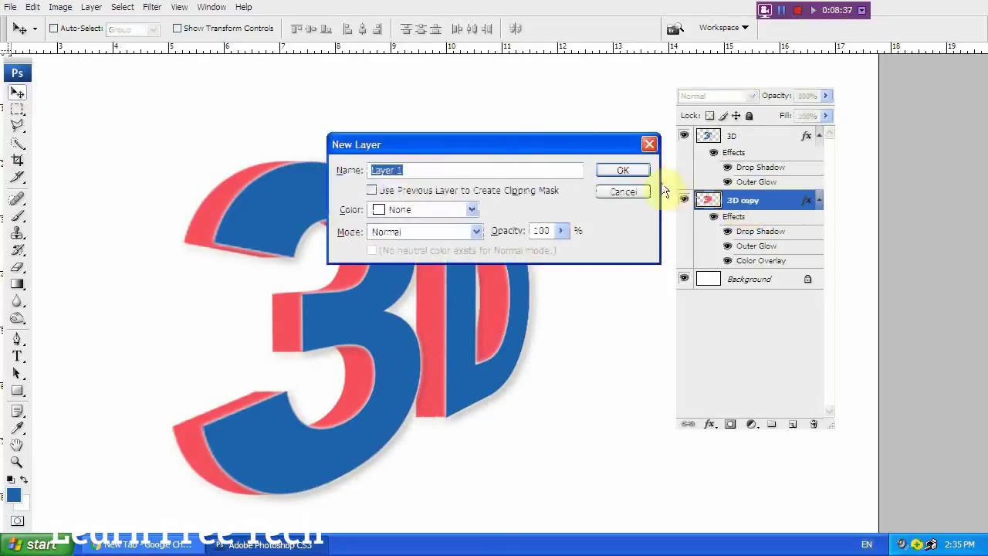
click(622, 170)
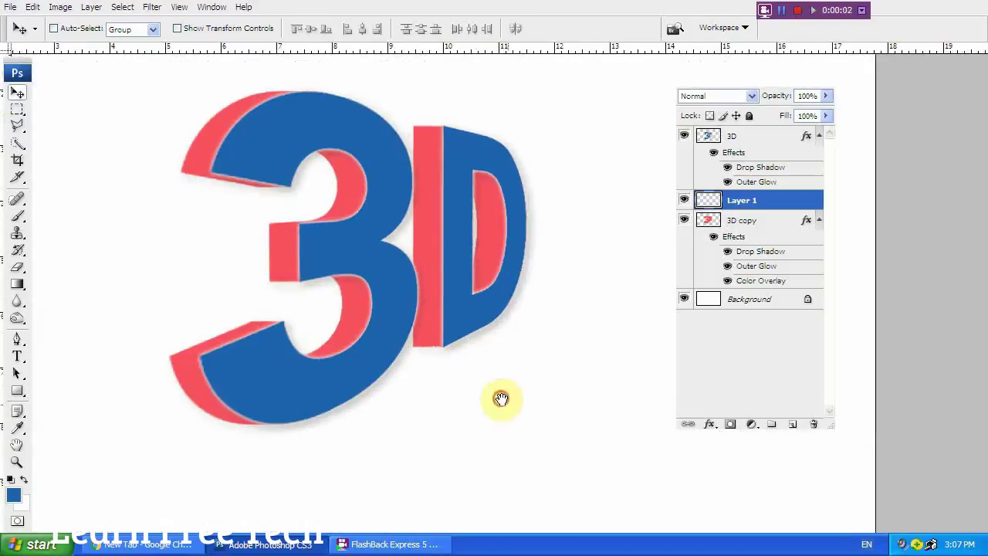
drag(503, 399, 470, 419)
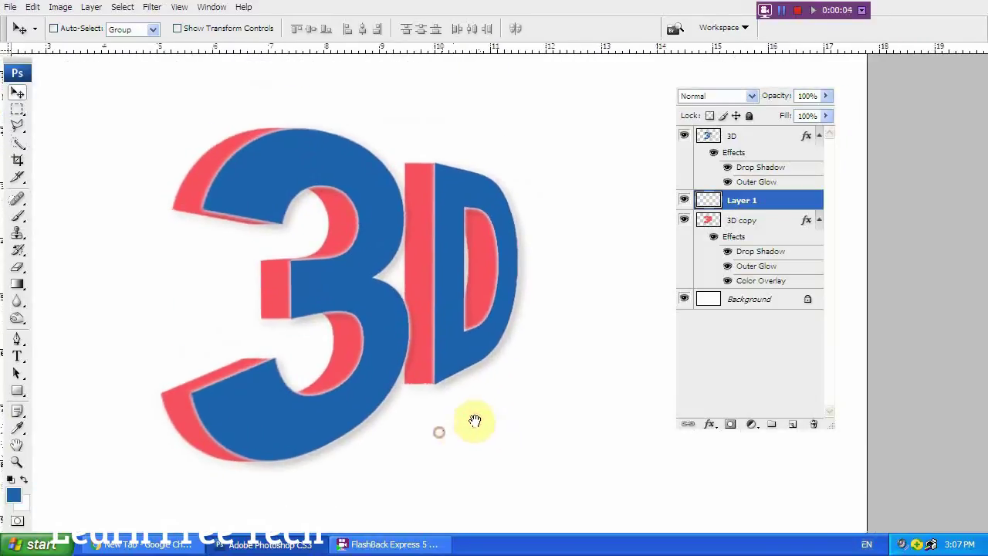
Check which part of the text the 3D copy and 3D layers each hold by hiding and showing them
click(734, 140)
click(740, 225)
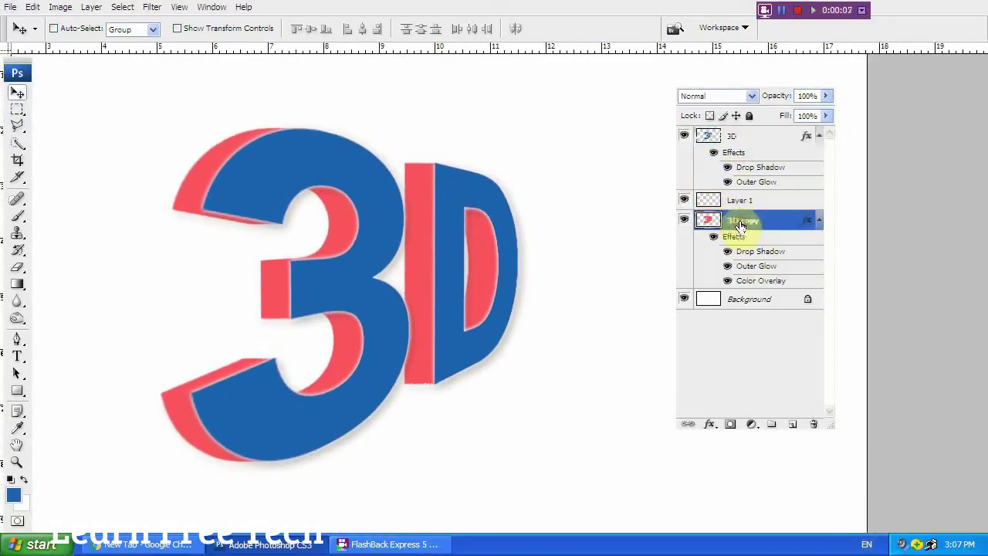
click(684, 219)
click(684, 219)
click(684, 136)
click(684, 136)
click(710, 137)
click(727, 202)
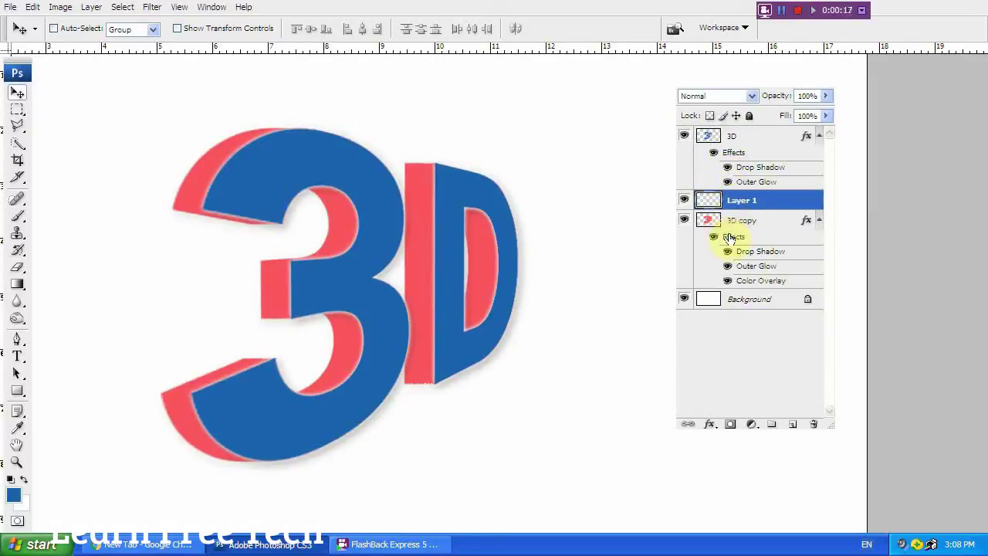
Add a second new empty layer with default settings directly above the blue 3D layer
click(724, 138)
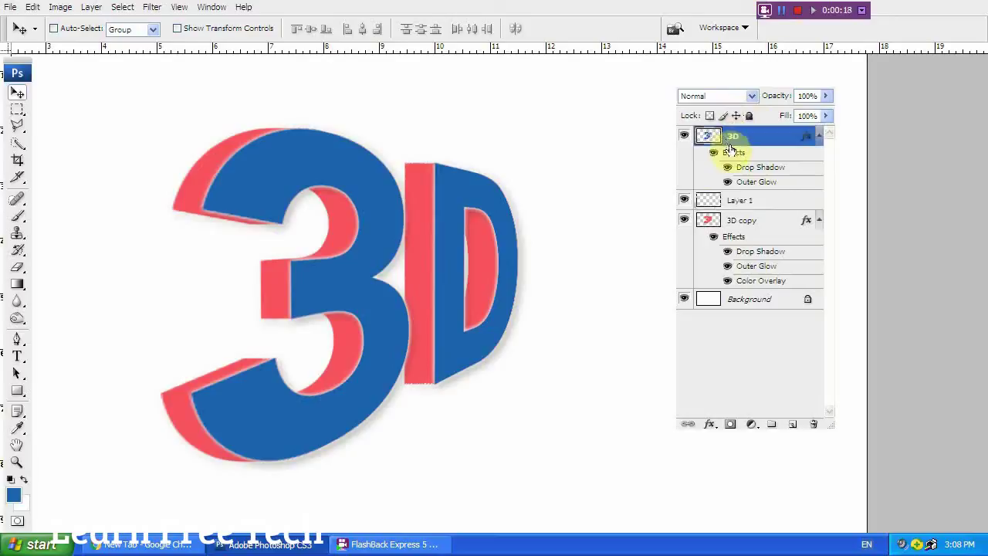
key(ctrl+shift+n)
click(639, 173)
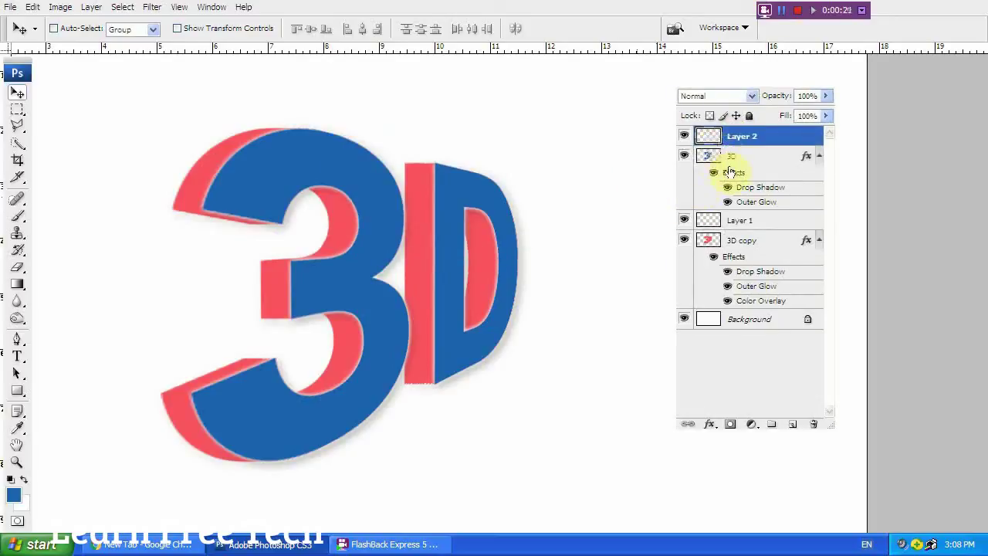
Make Layer 1 the active layer and set the foreground color to black (000000)
click(740, 221)
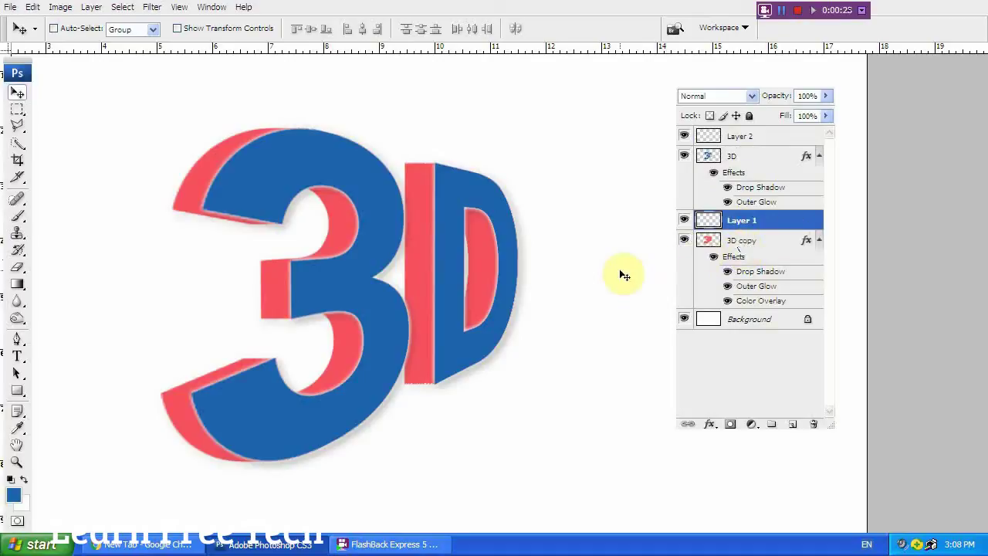
drag(375, 254, 351, 238)
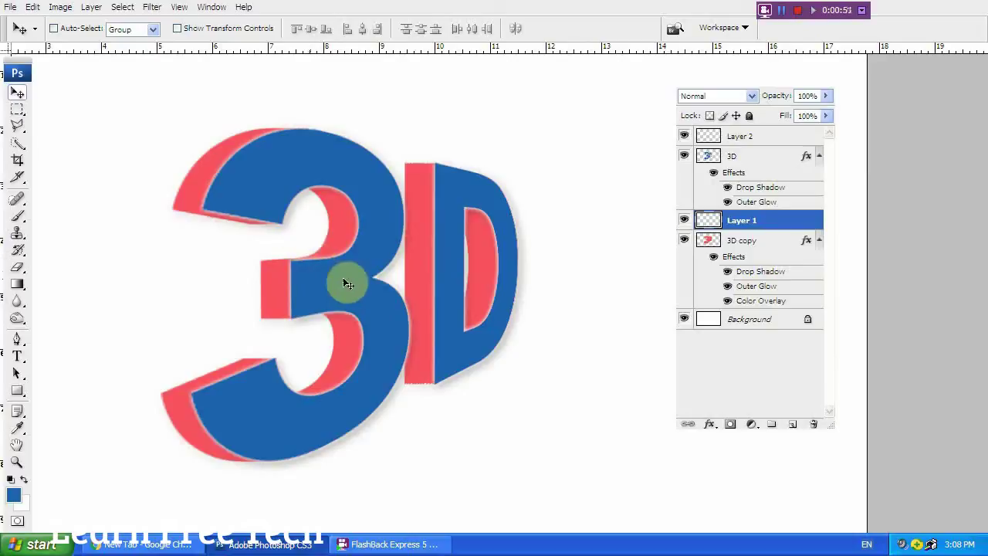
click(735, 244)
click(741, 223)
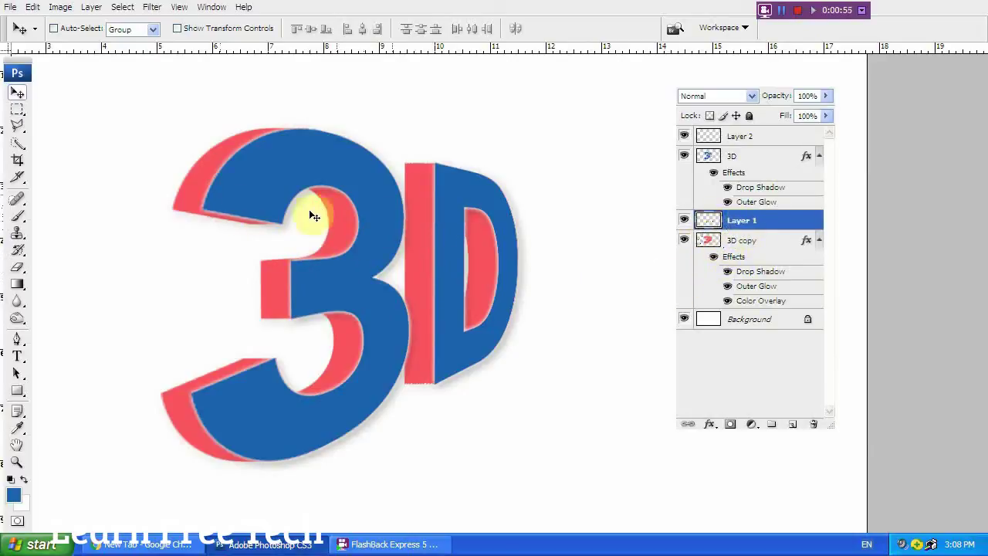
click(474, 238)
click(14, 497)
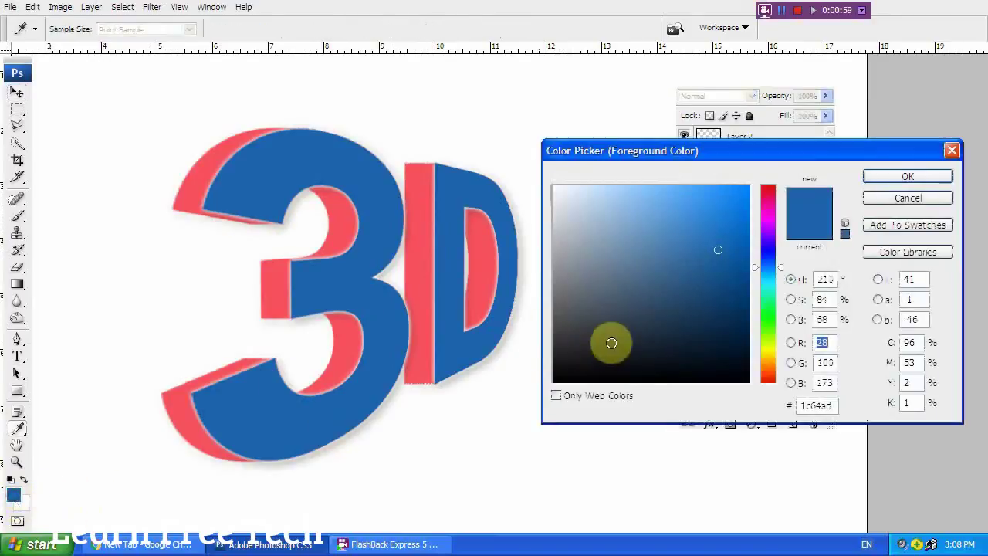
drag(611, 342, 516, 393)
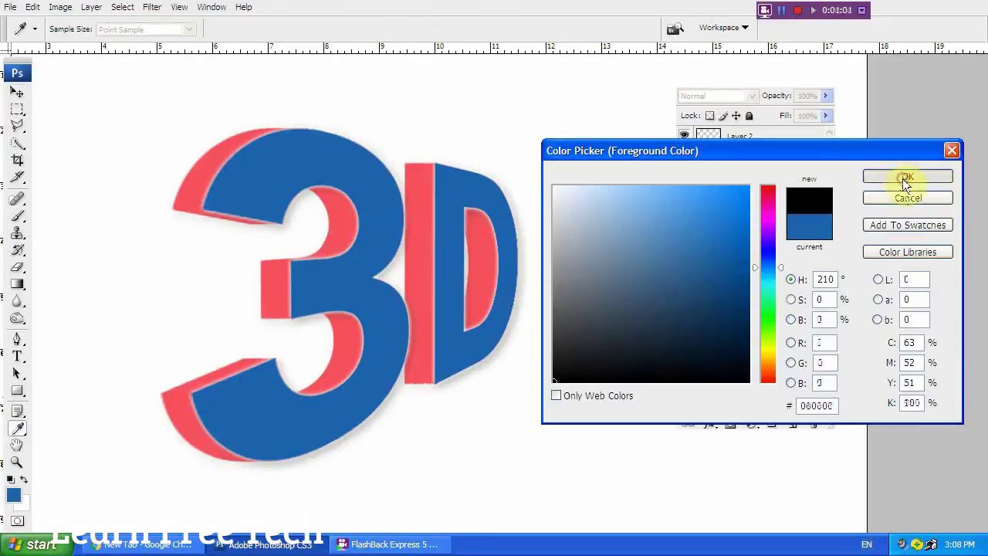
click(908, 176)
key(v)
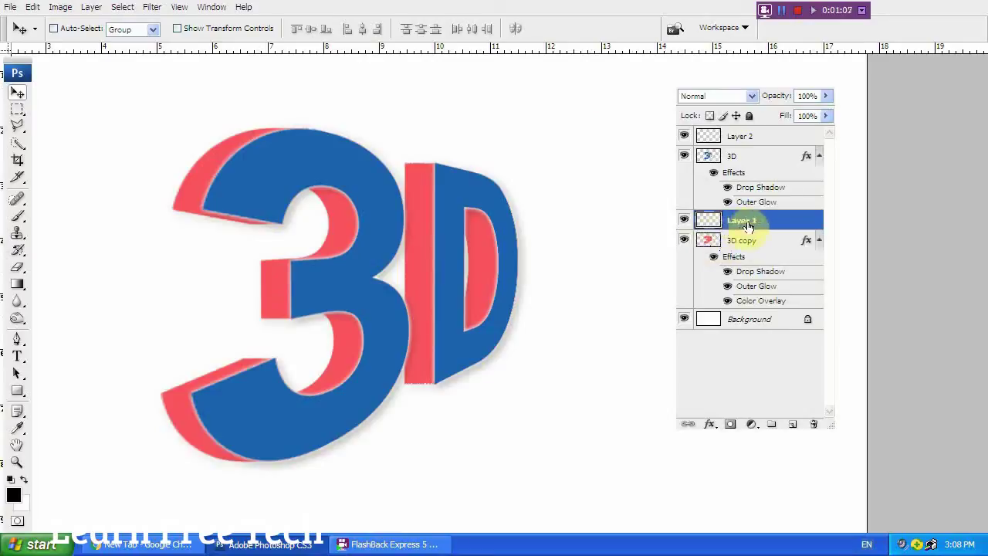
Load the 3D copy layer's outline as a selection and set up the Brush tool with 15% opacity for Layer 1
ctrl+click(707, 245)
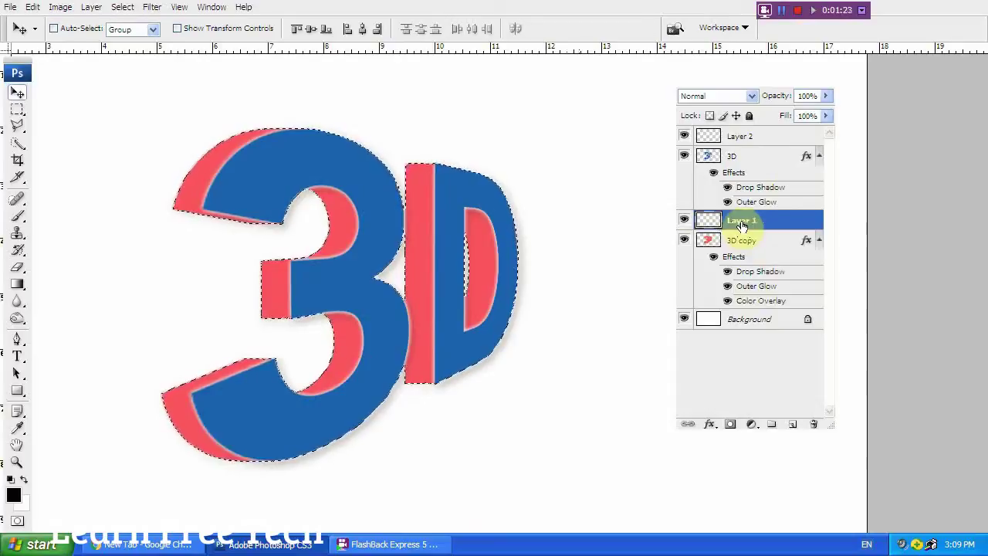
key(b)
click(318, 29)
drag(321, 44, 328, 47)
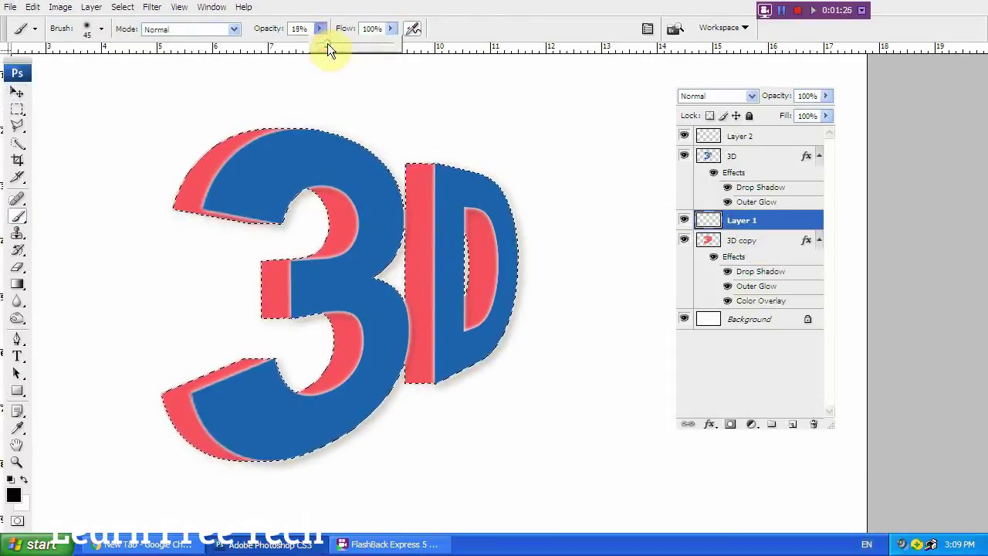
click(511, 3)
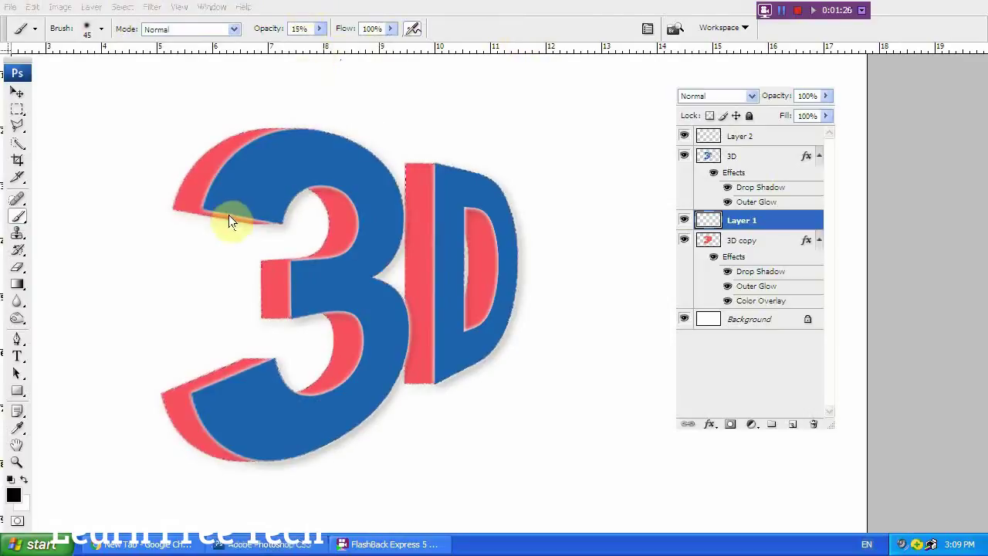
click(459, 82)
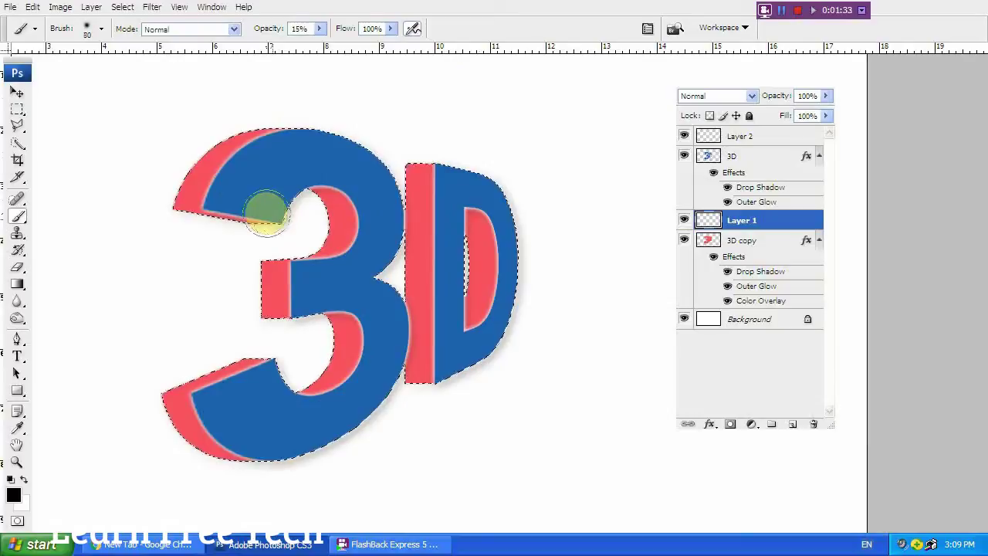
Try shading the red sides of the 3 with a soft black 70 px brush at 15% opacity
key(bracketright)
key(bracketright)
key(bracketleft)
key(bracketleft)
mouse_move(335, 179)
mouse_down()
mouse_move(307, 209)
mouse_move(342, 185)
mouse_move(248, 207)
mouse_move(254, 230)
mouse_move(347, 201)
mouse_move(317, 197)
mouse_move(318, 288)
mouse_move(254, 283)
mouse_up()
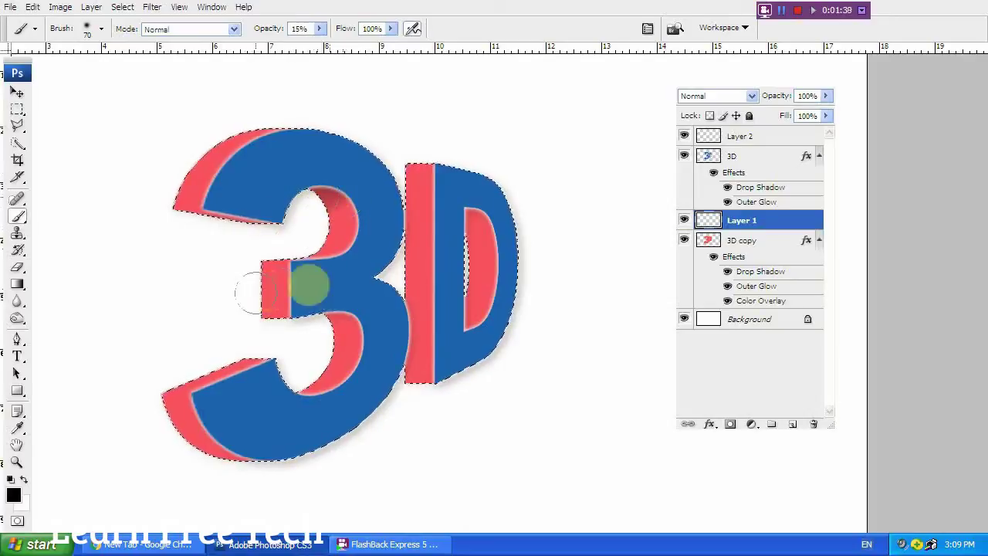
mouse_move(220, 193)
mouse_down()
mouse_move(231, 172)
mouse_move(54, 198)
mouse_move(198, 227)
mouse_move(180, 166)
mouse_move(249, 288)
mouse_up()
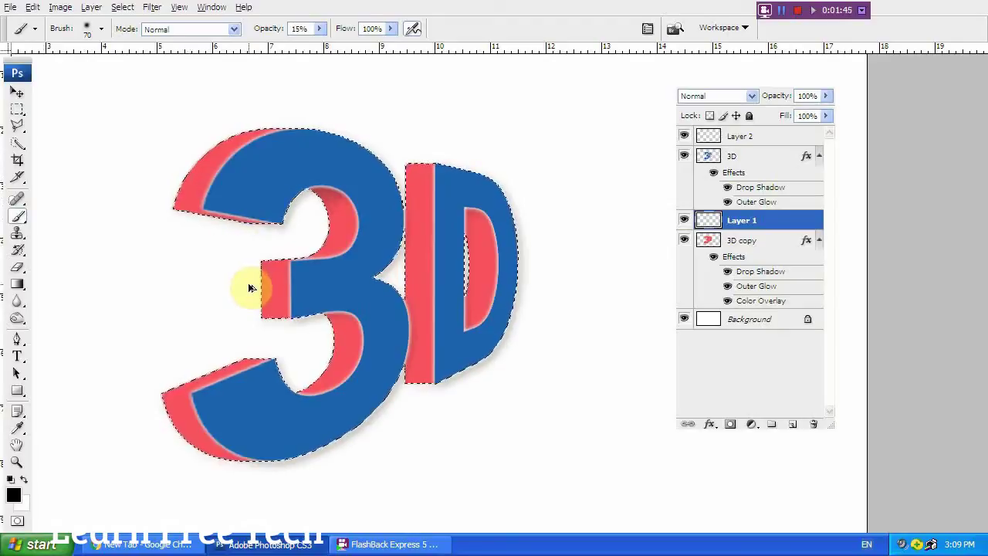
Set the brush to a soft 90 px tip with 9% opacity
click(87, 28)
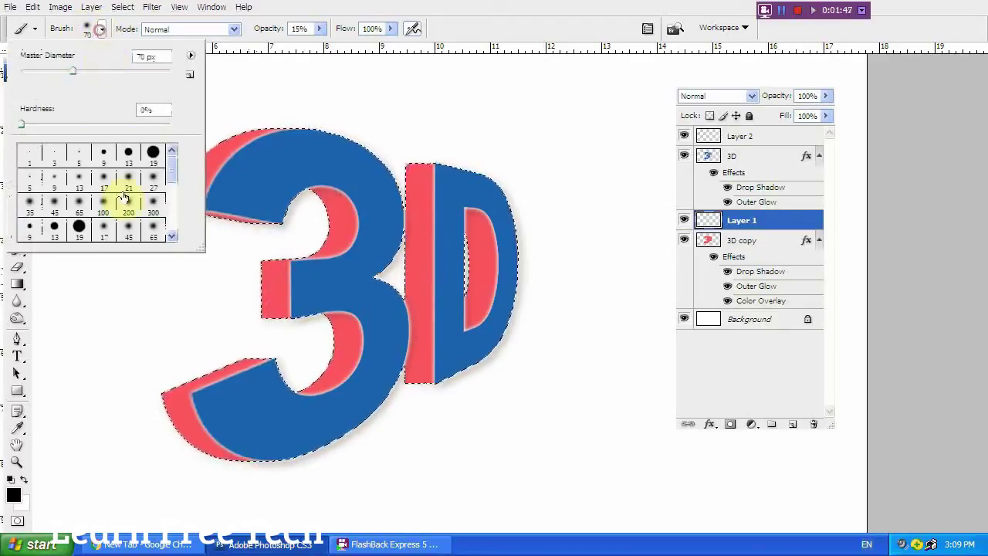
click(153, 231)
click(522, 8)
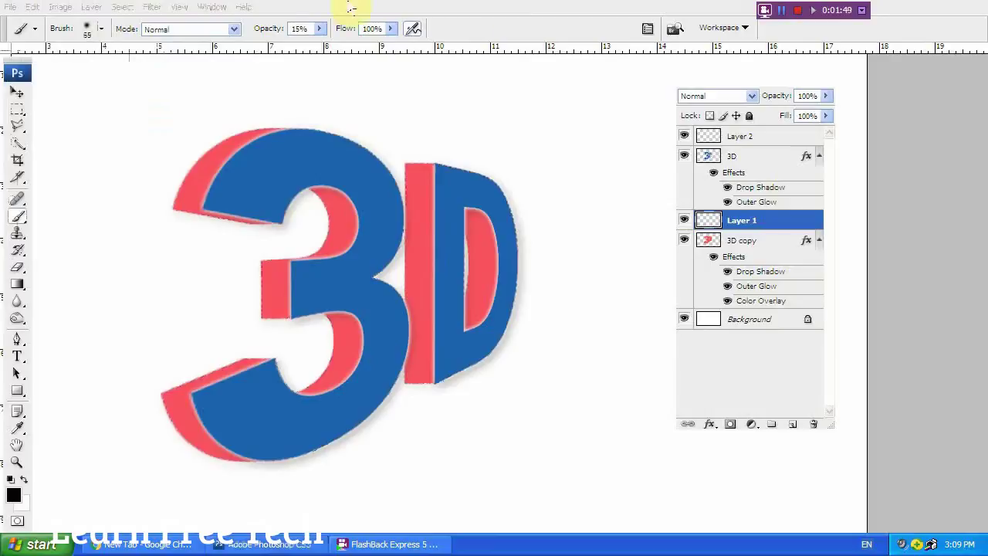
click(336, 212)
click(318, 28)
drag(315, 44, 317, 44)
key(bracketright)
key(bracketright)
Paint soft black shading on Layer 1 over the red side faces of the 3 and inside the D
mouse_move(231, 202)
mouse_down()
mouse_move(210, 176)
mouse_move(64, 305)
mouse_move(230, 168)
mouse_move(173, 213)
mouse_move(309, 205)
mouse_up()
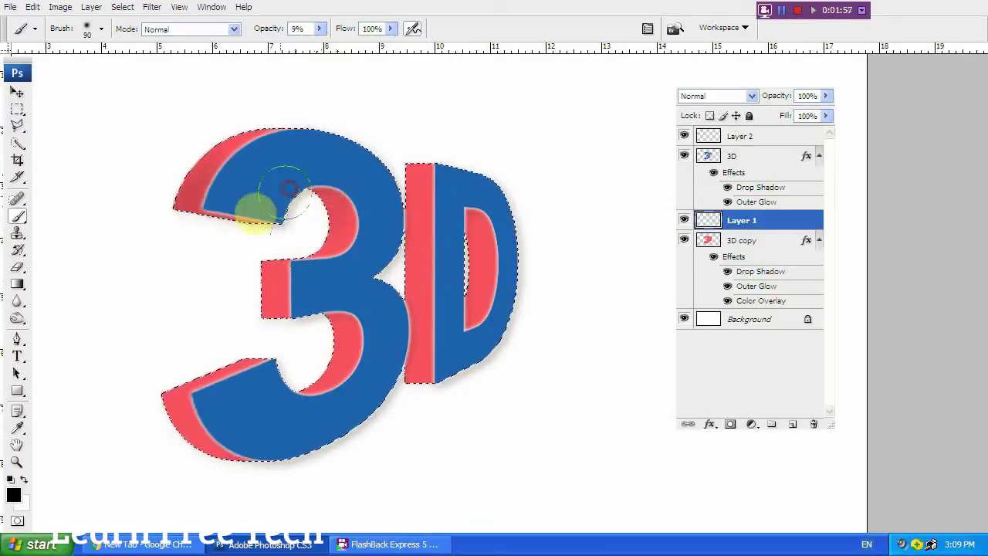
mouse_move(312, 315)
mouse_down()
mouse_move(305, 294)
mouse_move(137, 450)
mouse_up()
drag(351, 376, 407, 375)
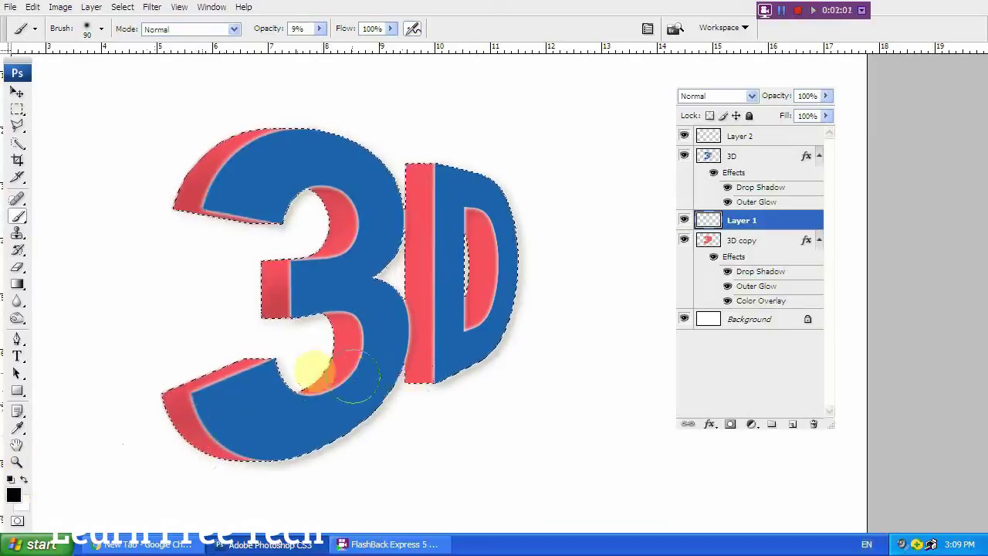
mouse_move(227, 339)
mouse_down()
mouse_move(117, 265)
mouse_move(250, 300)
mouse_up()
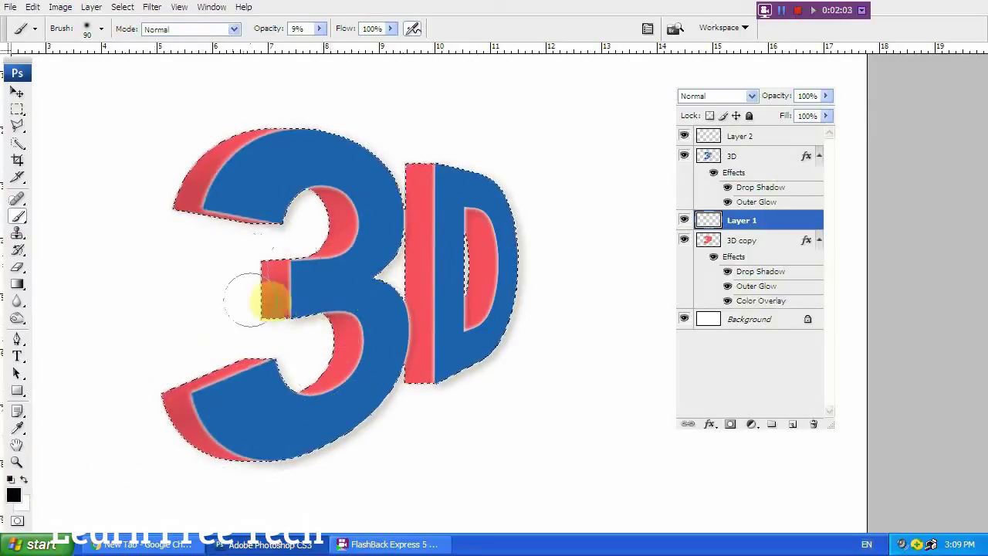
drag(458, 187, 436, 193)
drag(475, 339, 471, 311)
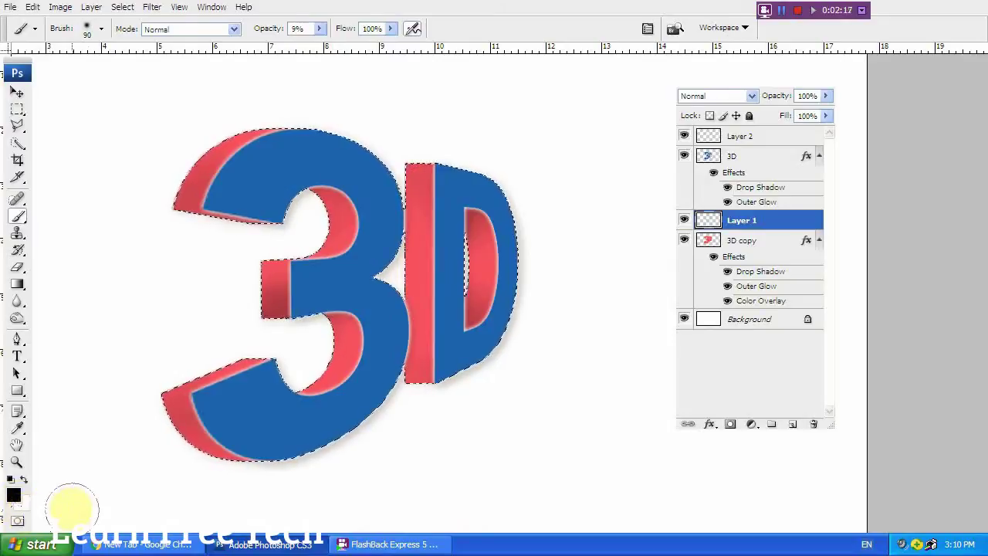
Swap the foreground color to white and paint soft highlights over the red side faces of the 3 and D
key(x)
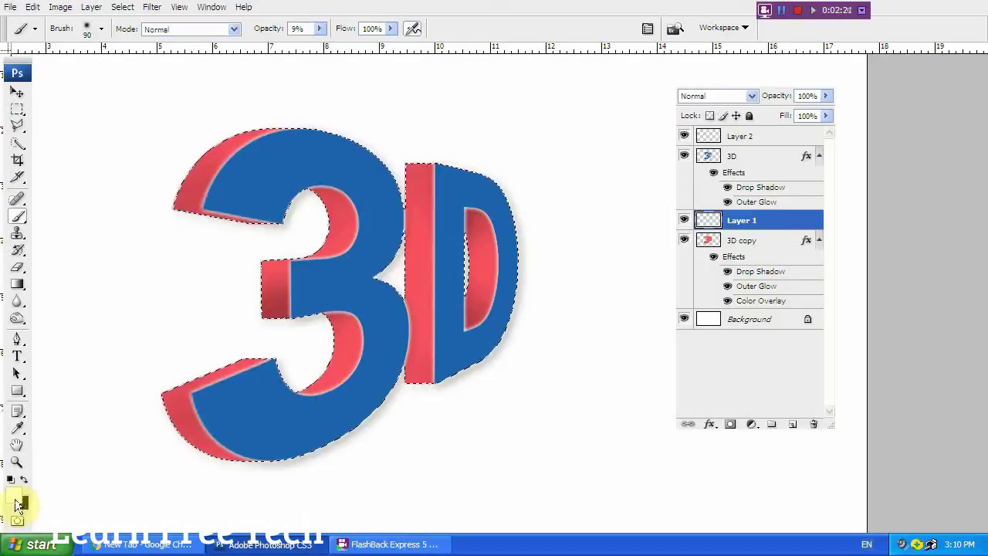
drag(265, 383, 272, 354)
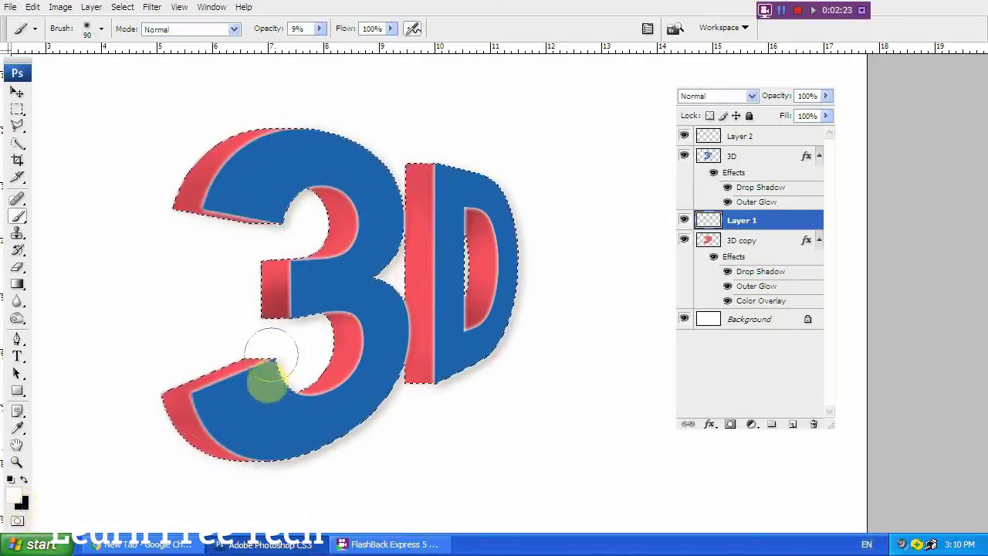
click(324, 68)
drag(368, 340, 321, 369)
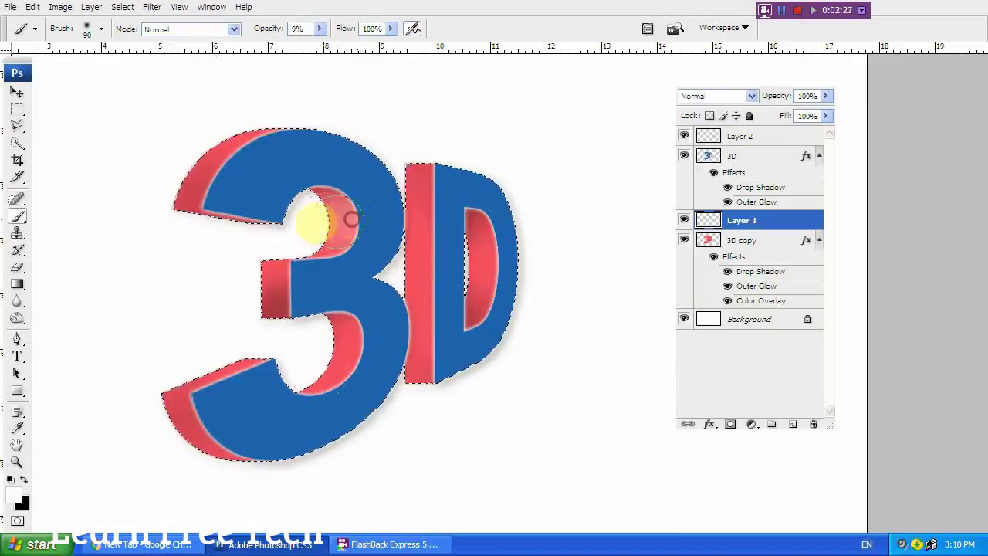
drag(324, 224, 186, 274)
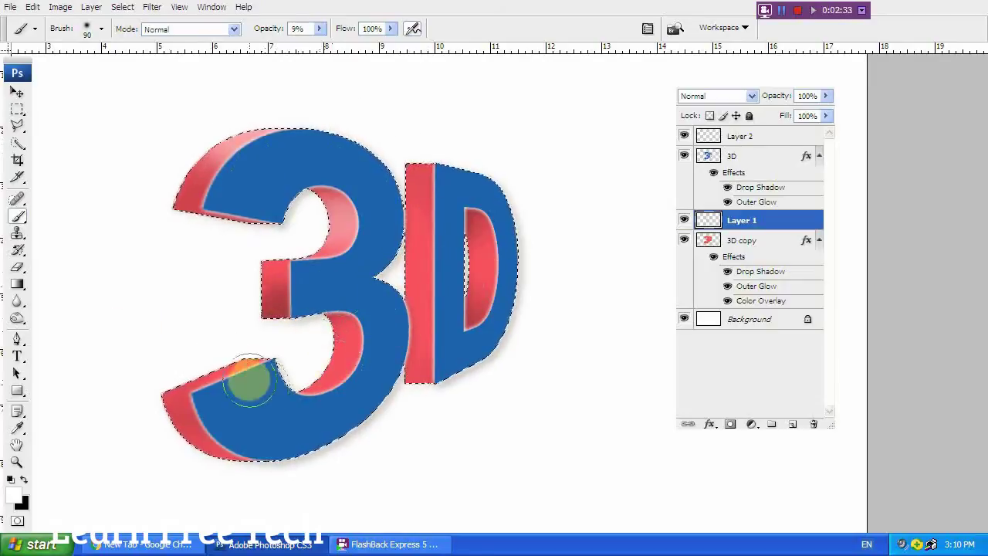
mouse_move(347, 355)
mouse_down()
mouse_move(331, 342)
mouse_move(496, 298)
mouse_move(394, 239)
mouse_up()
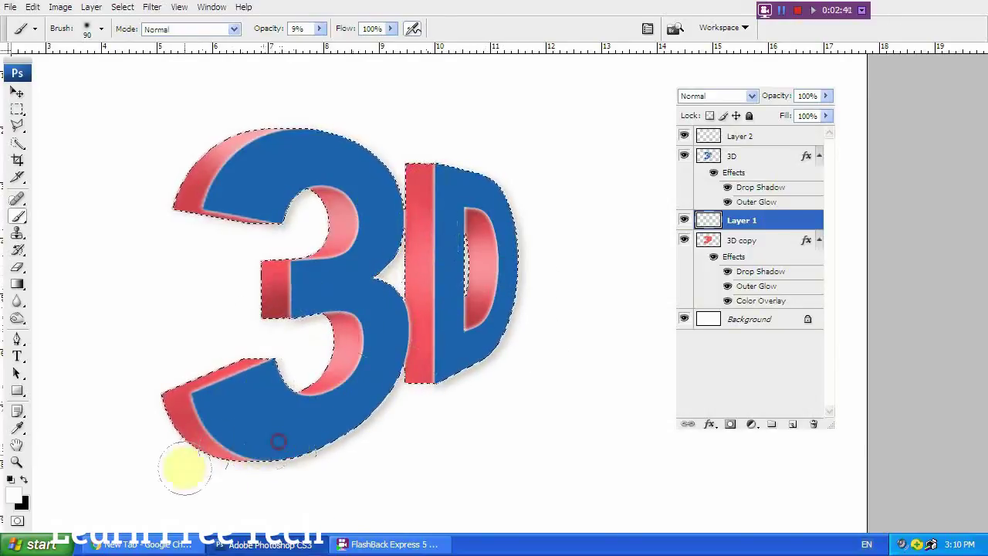
drag(191, 469, 362, 448)
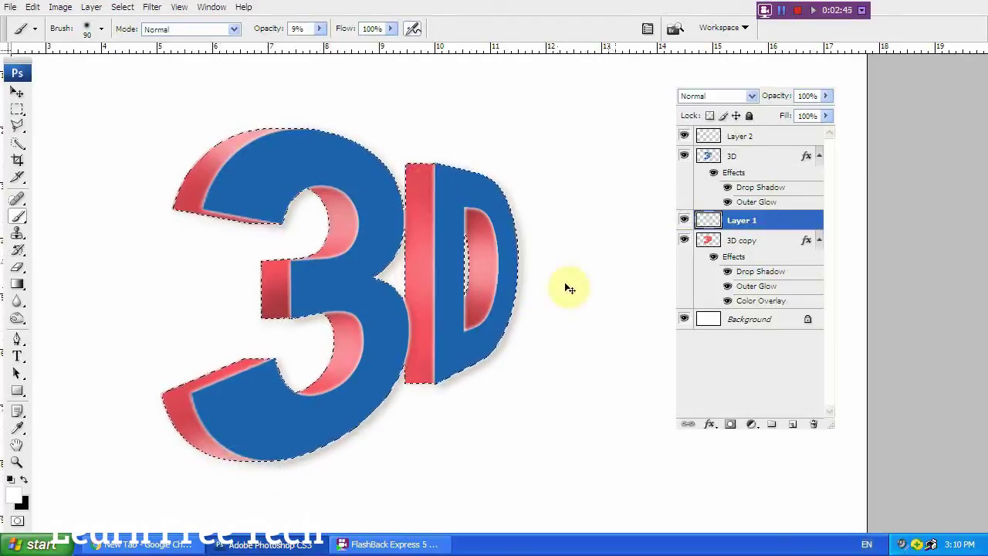
Deselect the extrusion, load the blue 3D letters as a selection on Layer 2, and switch the foreground color to black
click(570, 329)
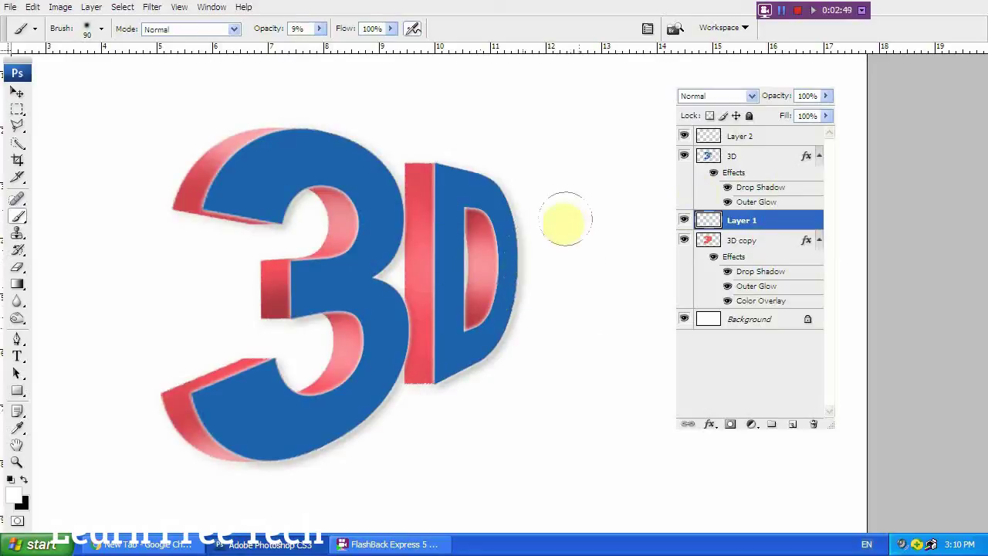
click(749, 156)
click(684, 157)
click(684, 157)
click(741, 137)
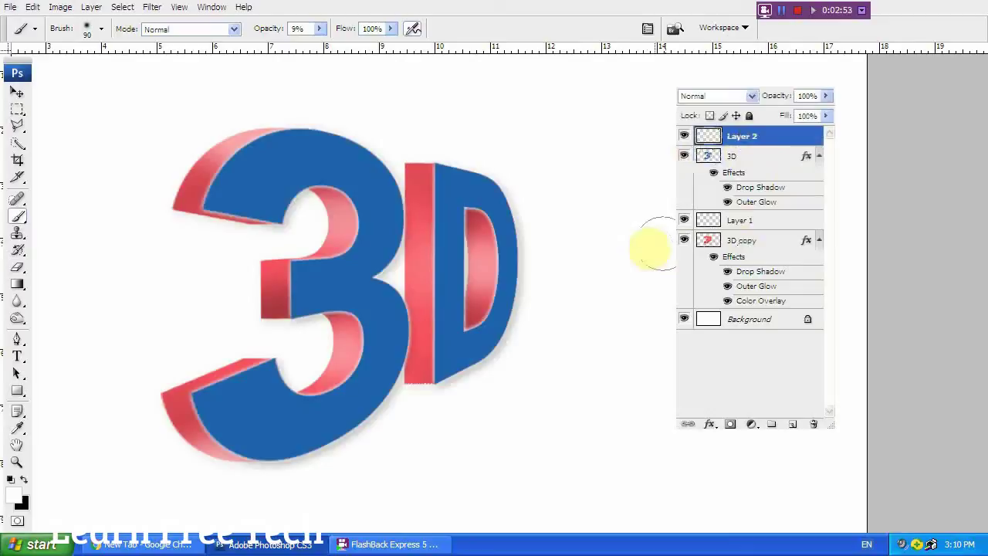
ctrl+click(709, 157)
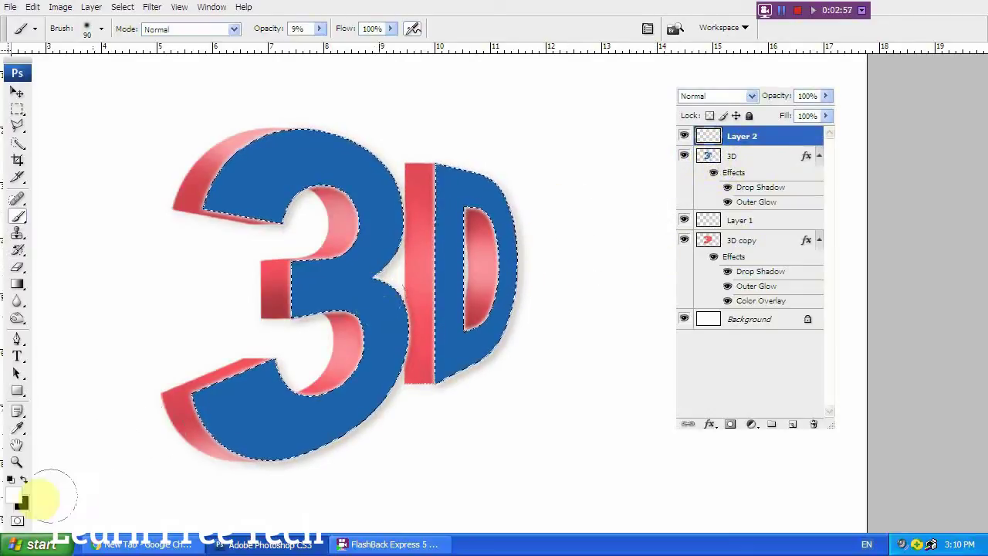
click(24, 480)
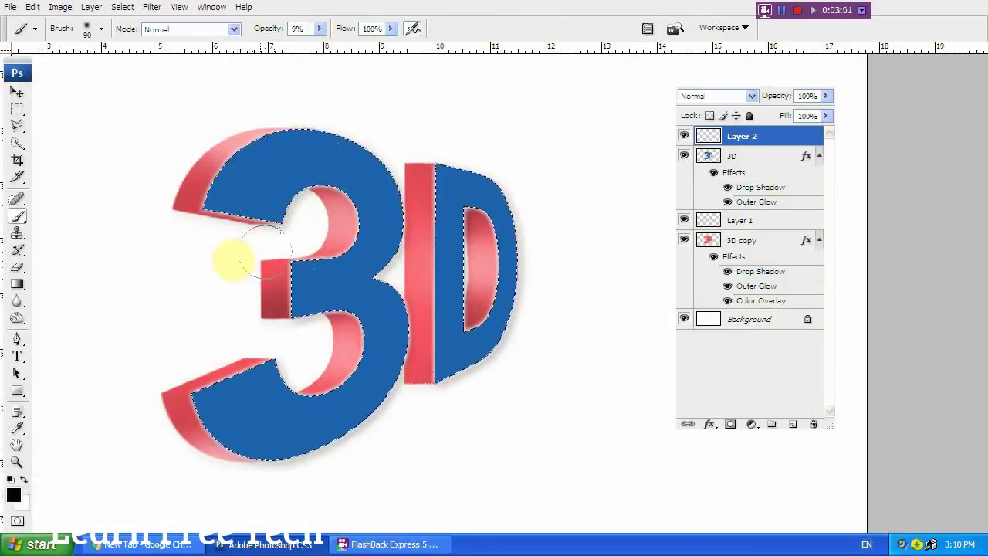
Paint soft black shading on Layer 2 over the edges of the blue 3 and D faces, and deselect
mouse_move(183, 210)
mouse_down()
mouse_move(305, 192)
mouse_move(181, 179)
mouse_move(254, 150)
mouse_up()
mouse_move(212, 345)
mouse_down()
mouse_move(258, 214)
mouse_move(167, 388)
mouse_up()
drag(277, 375, 244, 369)
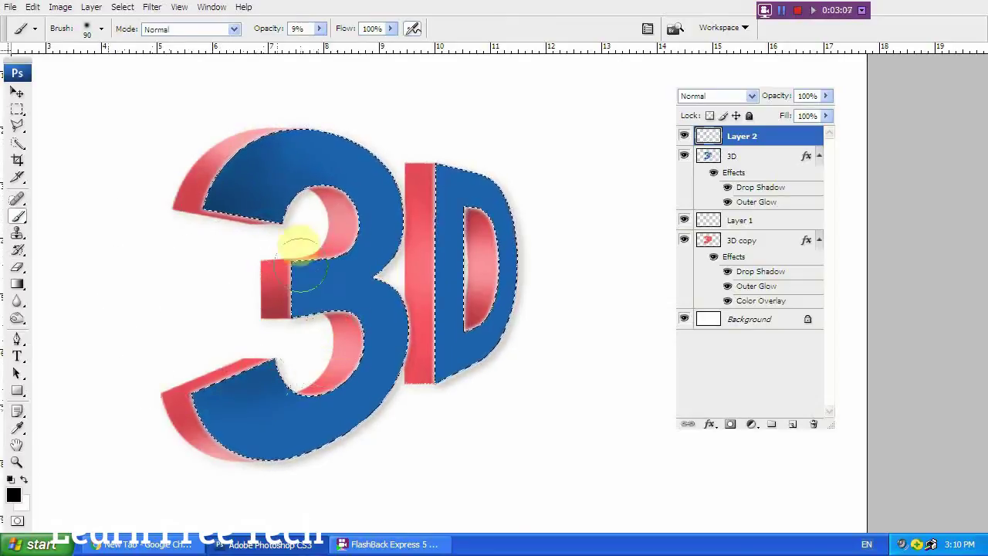
drag(276, 281, 286, 363)
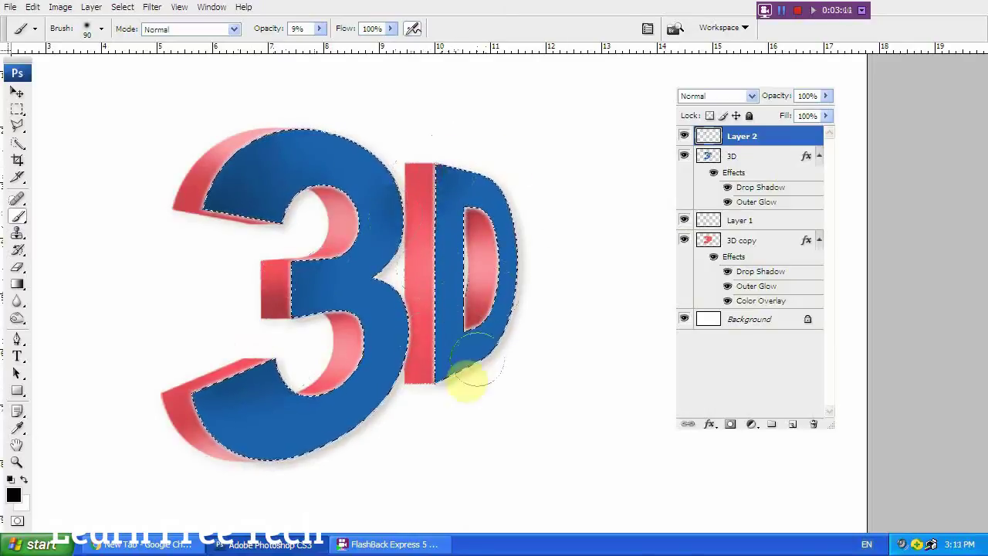
drag(436, 354, 421, 158)
click(563, 432)
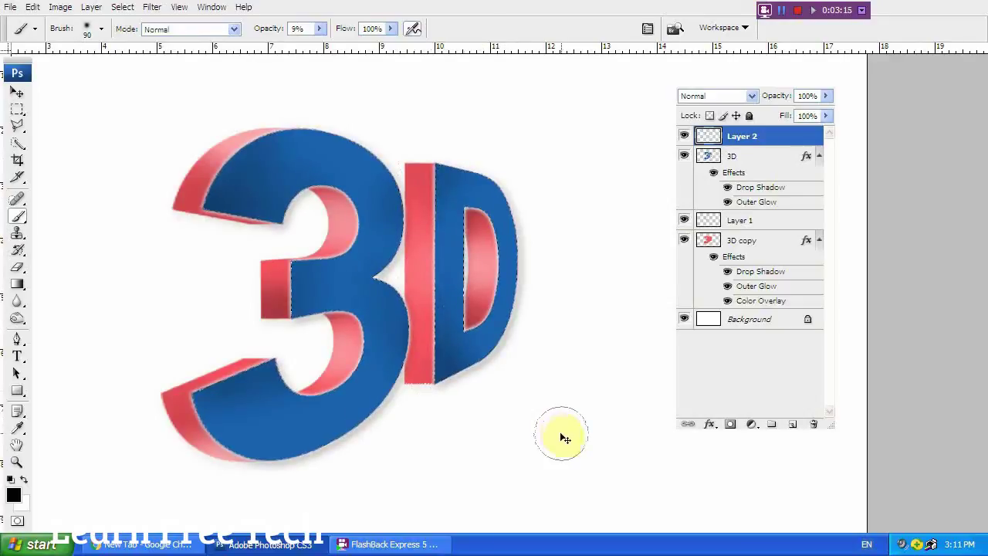
key(ctrl+d)
Add a new empty layer above Layer 2 with default settings
drag(559, 431, 381, 408)
mouse_move(476, 435)
mouse_down()
mouse_move(472, 450)
mouse_move(462, 430)
mouse_up()
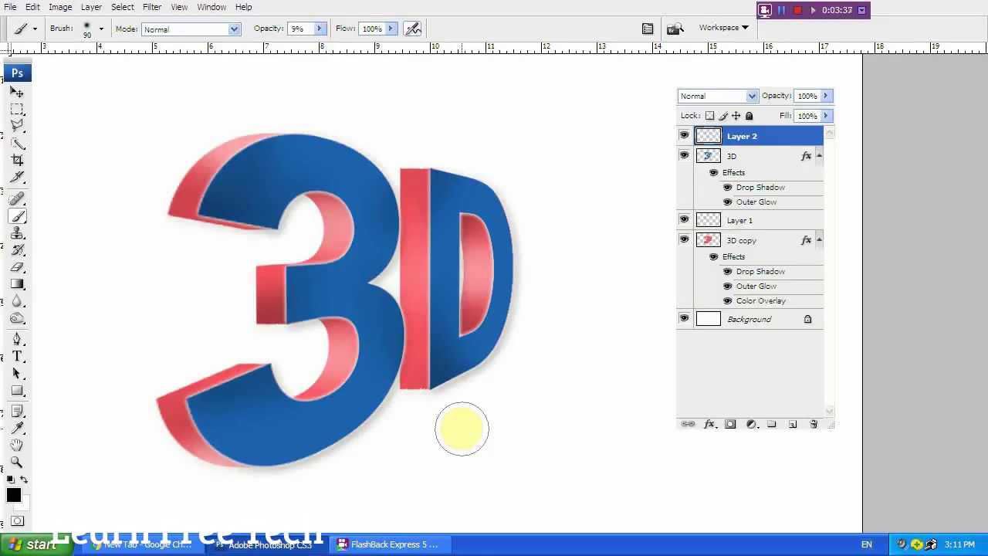
key(ctrl+minus)
scroll(463, 386, right, 3)
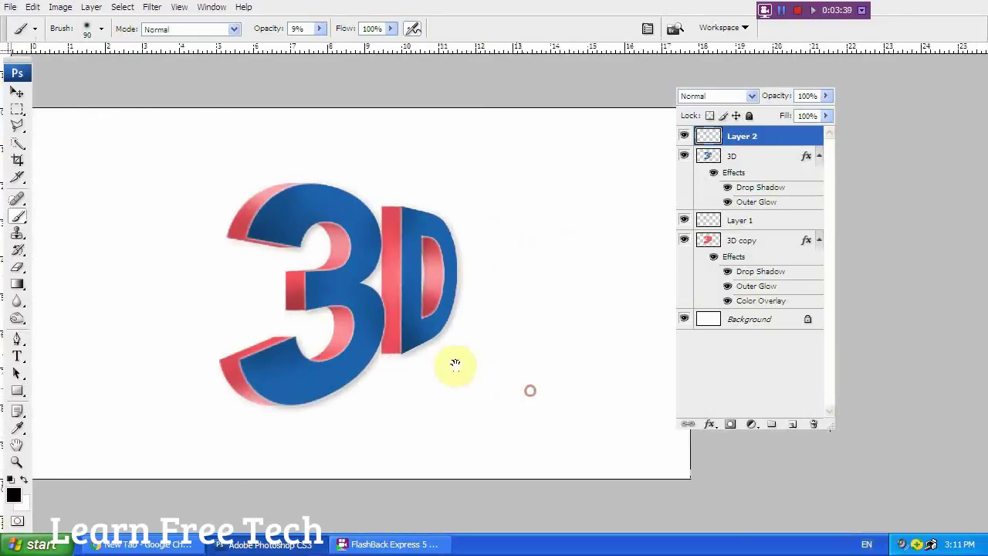
key(ctrl+shift+n)
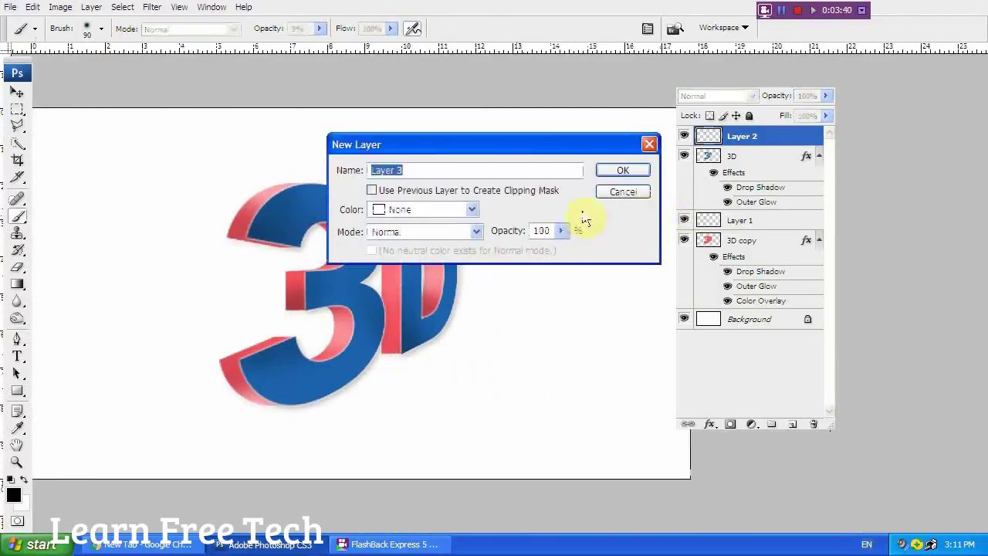
click(622, 169)
Select a circular area over the upper part of the 3 with the Elliptical Marquee and enlarge the brush to 150 px
scroll(481, 360, left, 3)
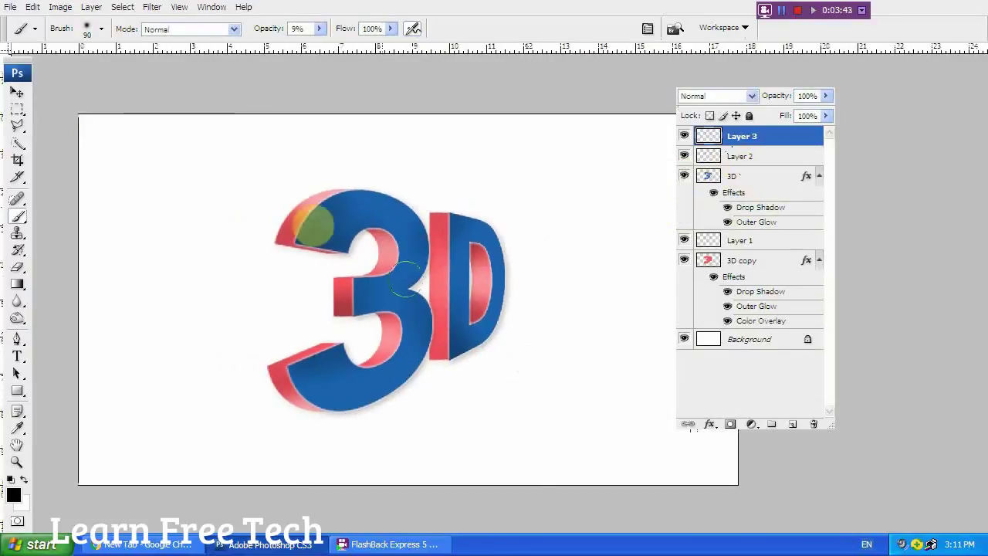
click(17, 113)
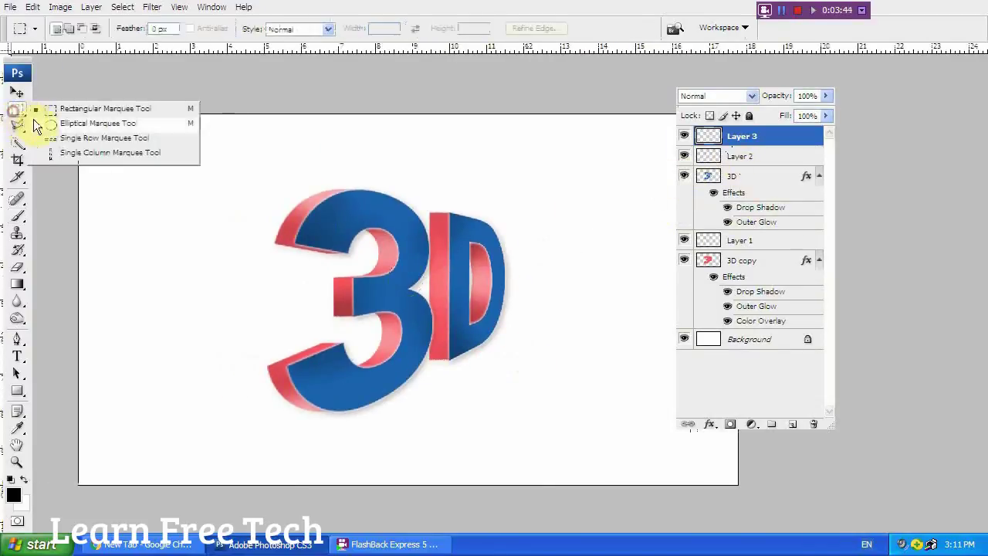
click(90, 127)
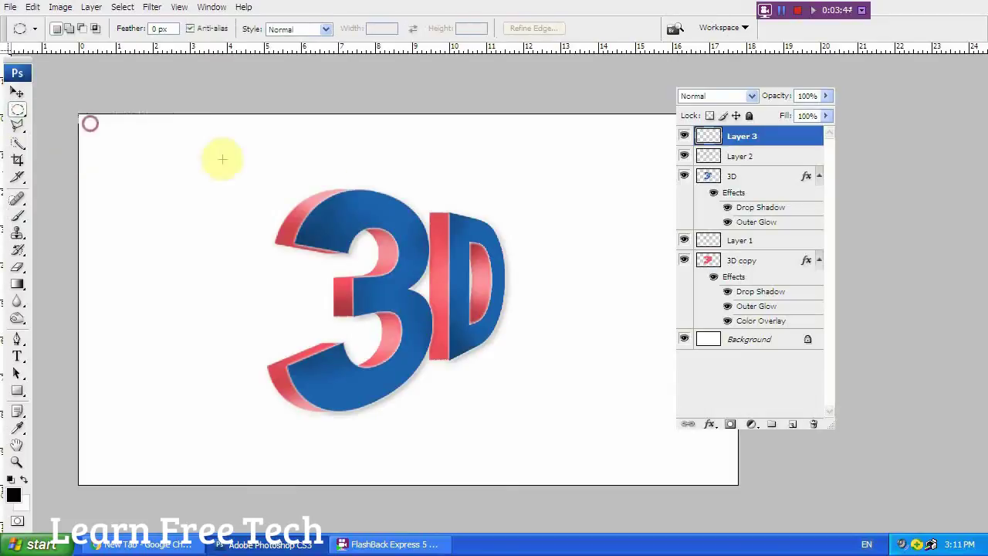
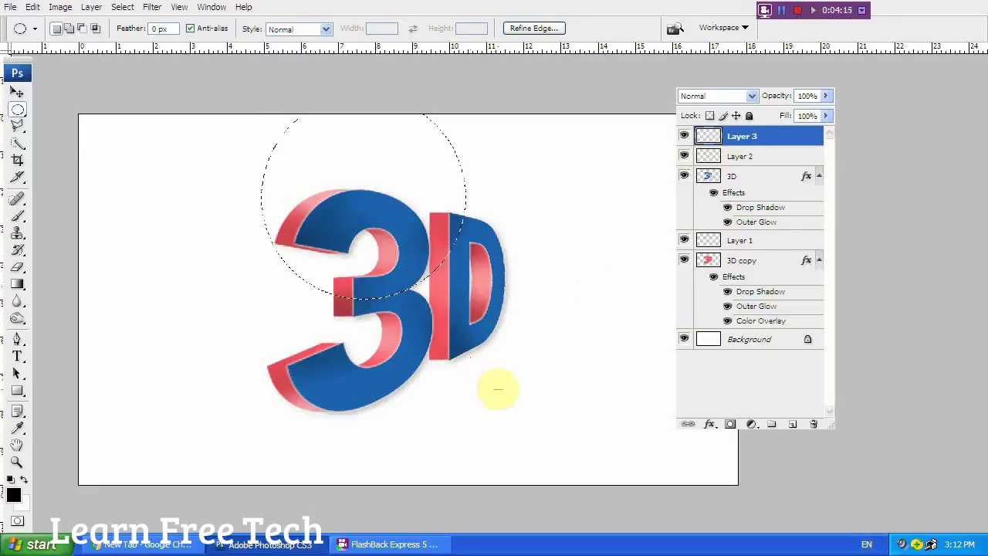
key(b)
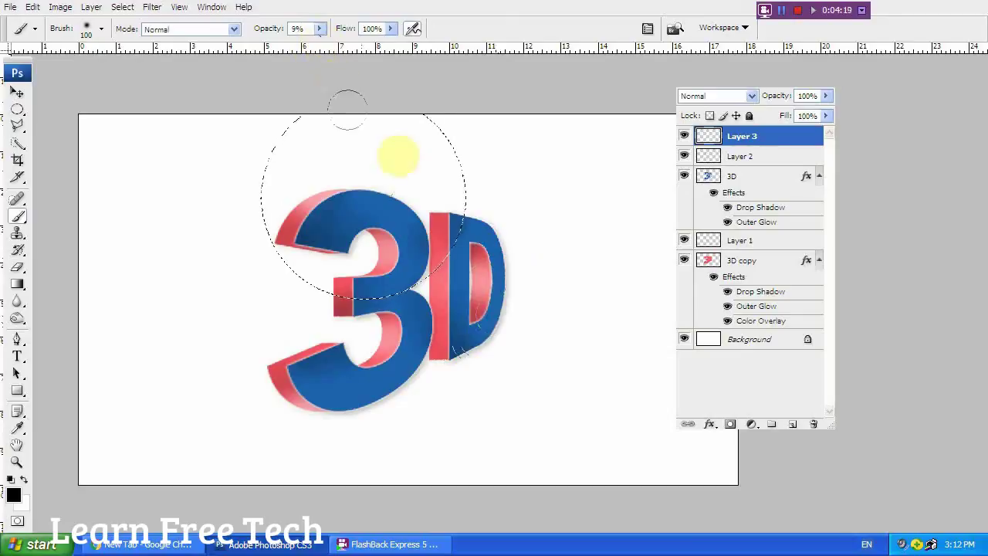
key(bracketright)
key(bracketright)
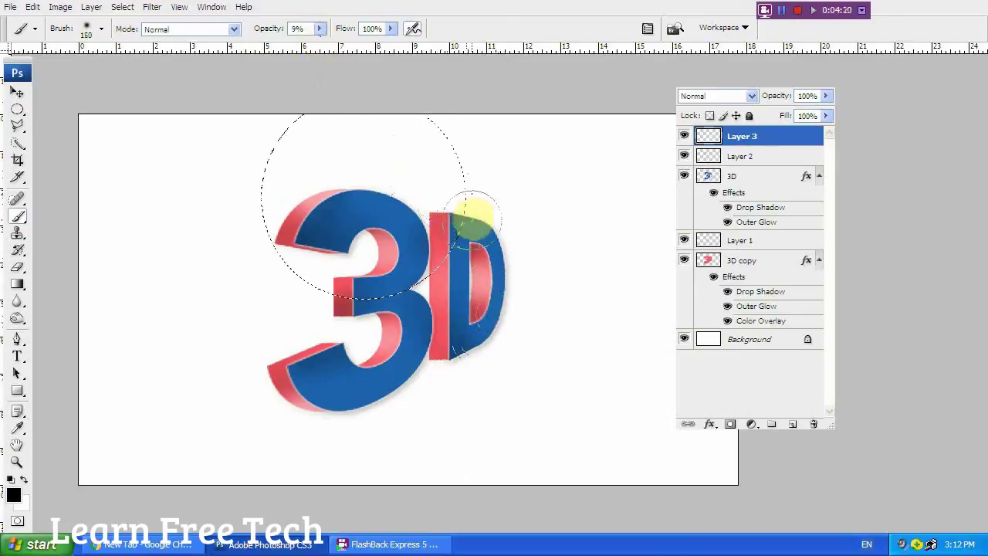
Try painting soft black shading along the circular selection's edge on Layer 3
click(454, 121)
click(470, 162)
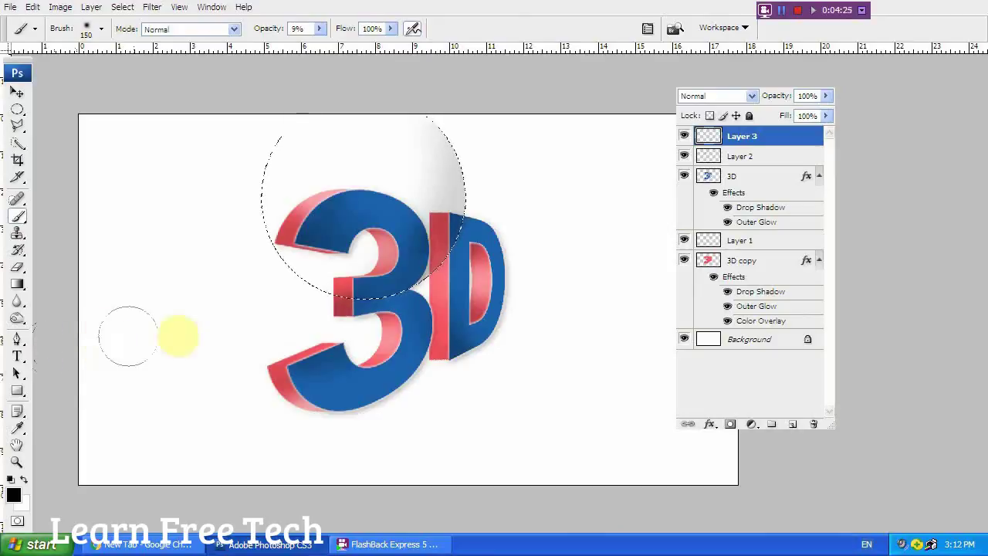
key(ctrl+d)
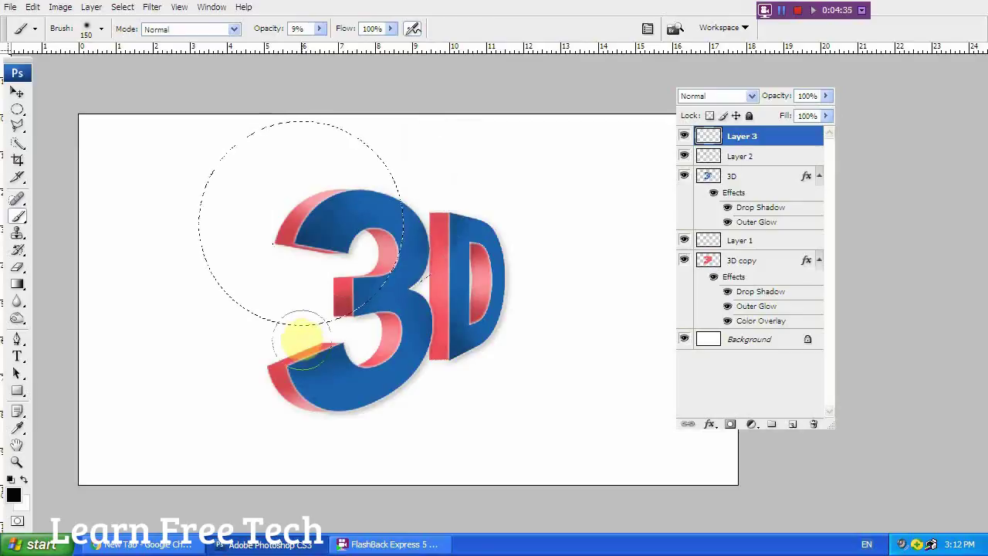
Try repositioning the circular selection over the upper part of the 3, and deselect it
key(v)
click(392, 278)
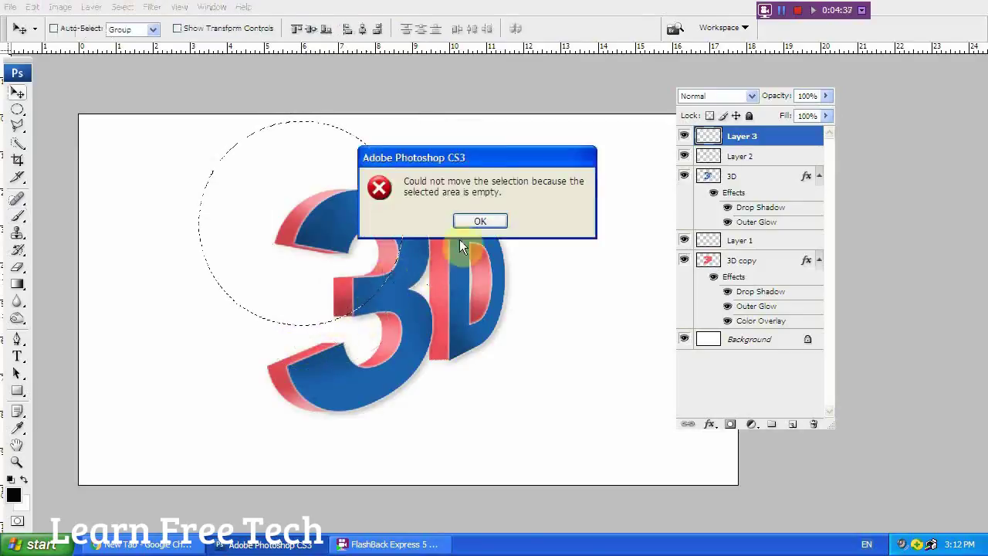
click(468, 247)
key(m)
drag(368, 247, 434, 220)
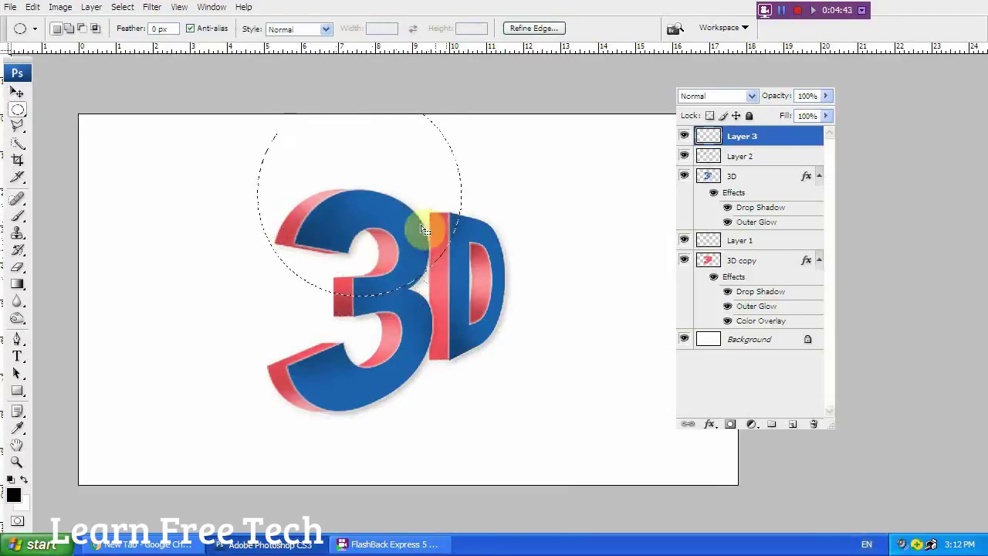
click(457, 261)
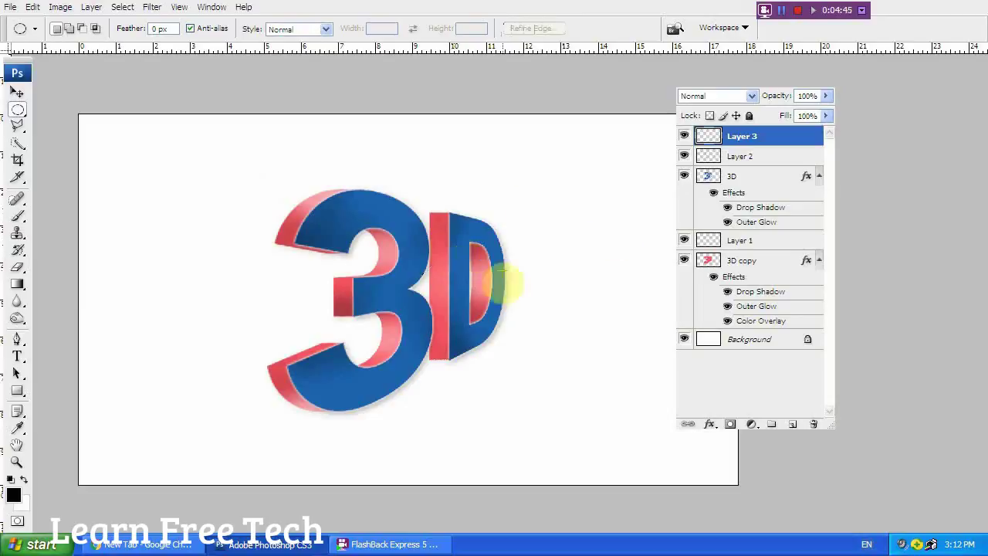
Load the blue 3D letters as a selection on Layer 3 and try adding an ellipse over the upper part of the 3
ctrl+click(711, 181)
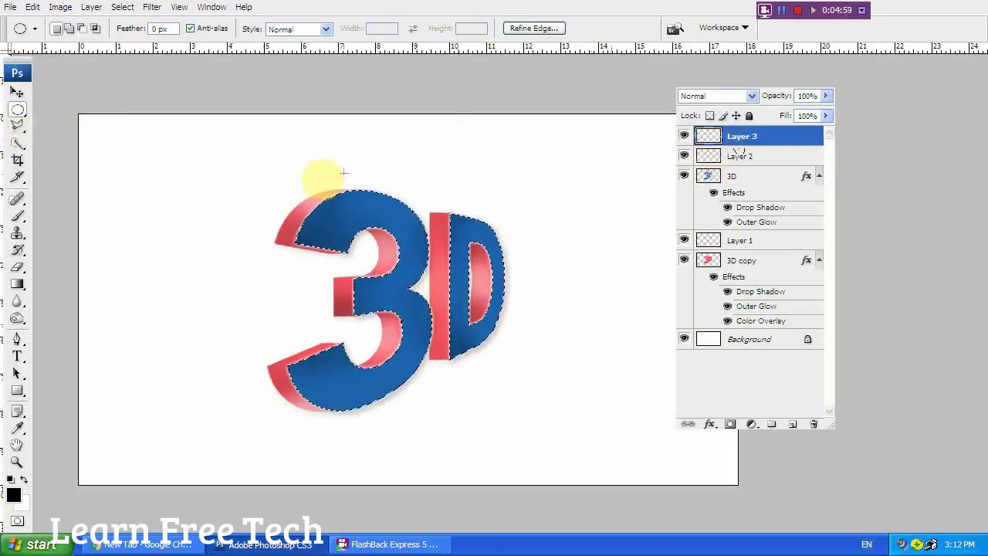
drag(17, 110, 60, 125)
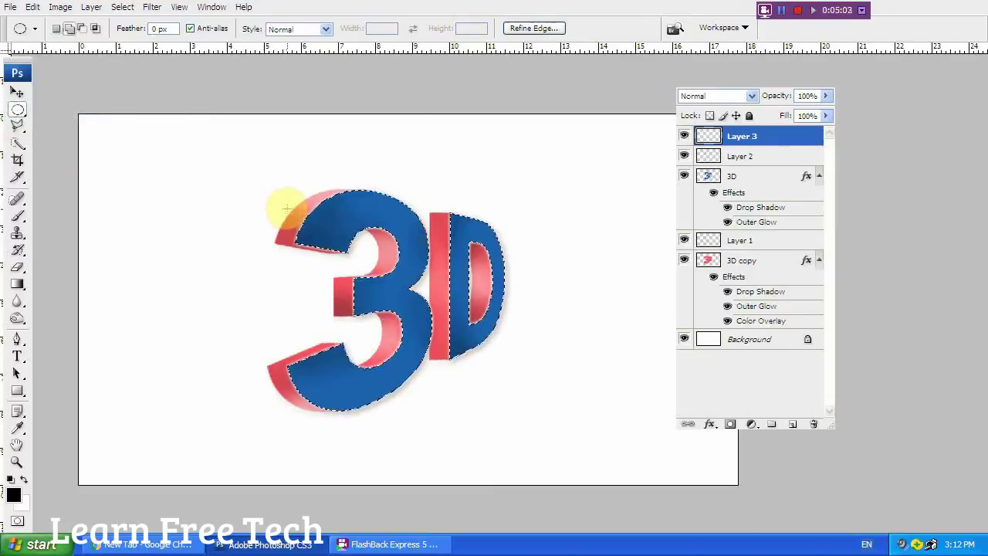
drag(249, 140, 463, 290)
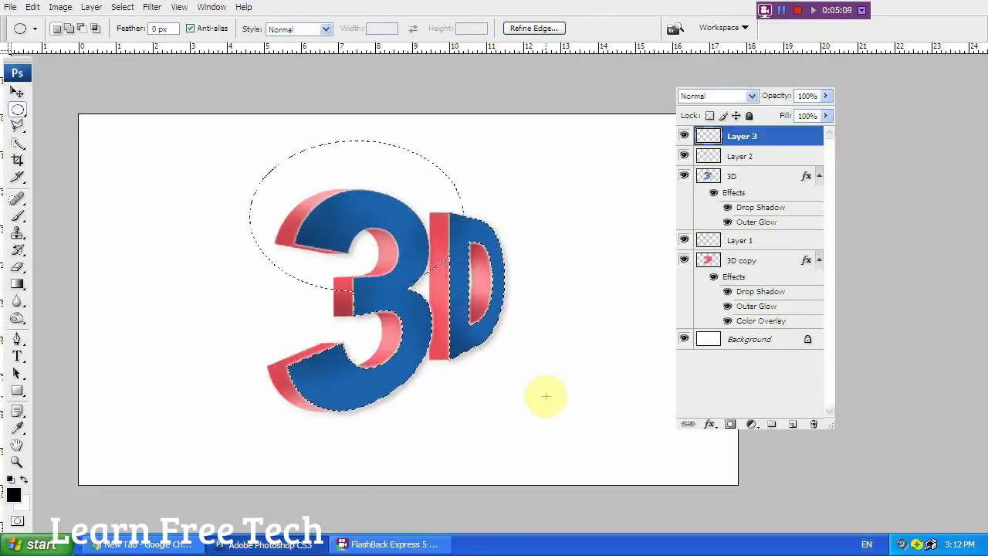
click(548, 399)
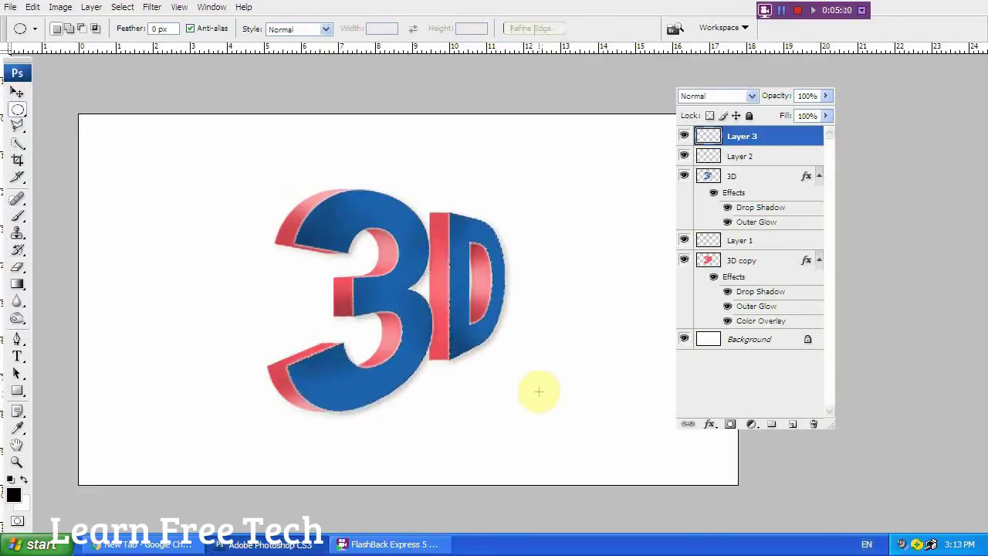
Undo back to the letter-shaped selection and subtract an ellipse covering the upper part of the 3 and the D's upper corner
key(ctrl+z)
key(ctrl+z)
key(ctrl+z)
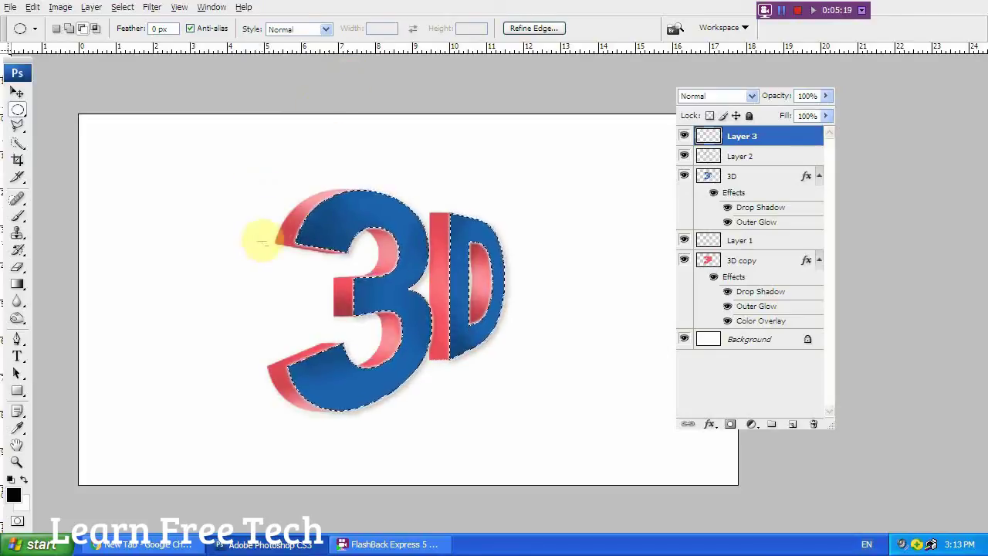
drag(230, 139, 359, 275)
drag(482, 287, 455, 287)
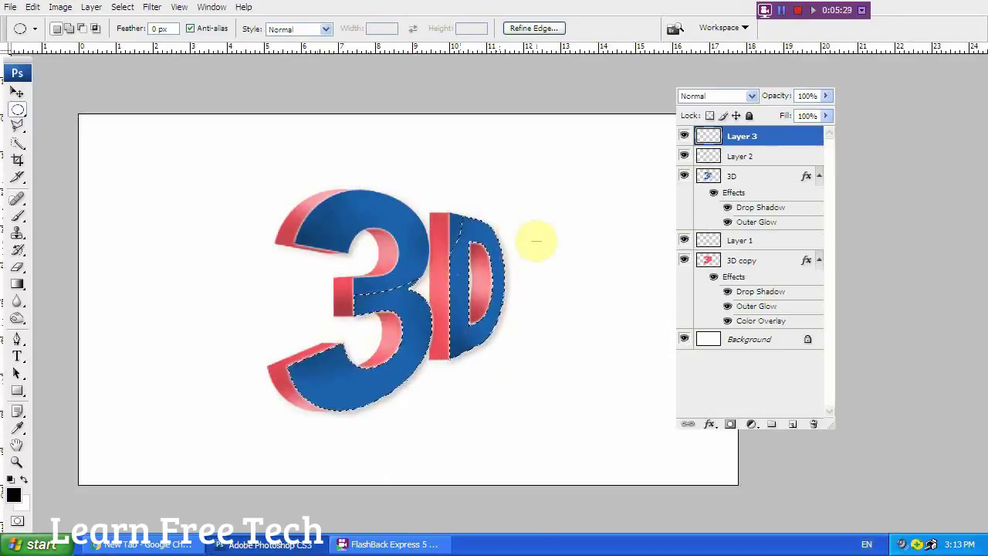
Paint soft black shading on Layer 3 along the selection's curved edge across the middle of the 3 and the D
key(b)
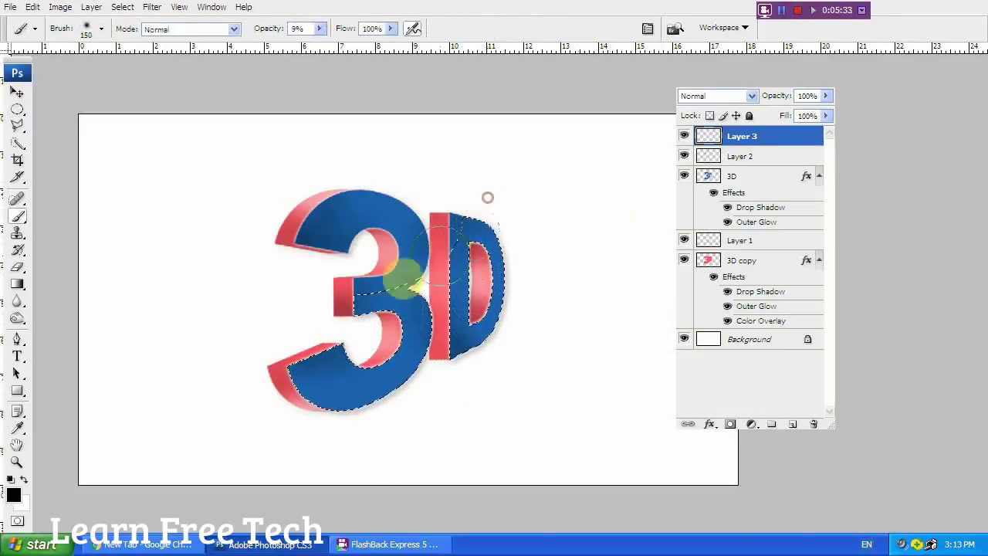
mouse_move(453, 231)
mouse_down()
mouse_move(351, 301)
mouse_move(309, 366)
mouse_up()
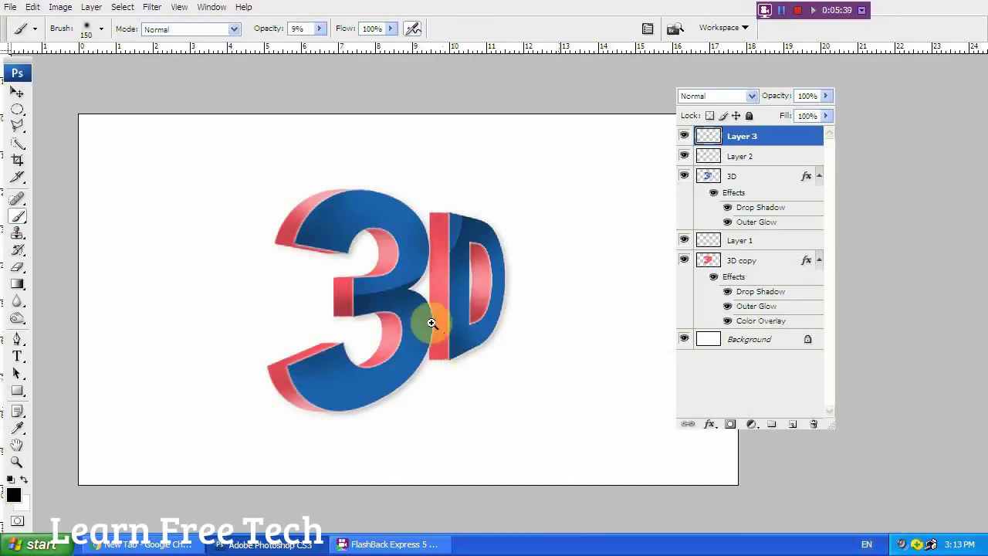
key(ctrl+plus)
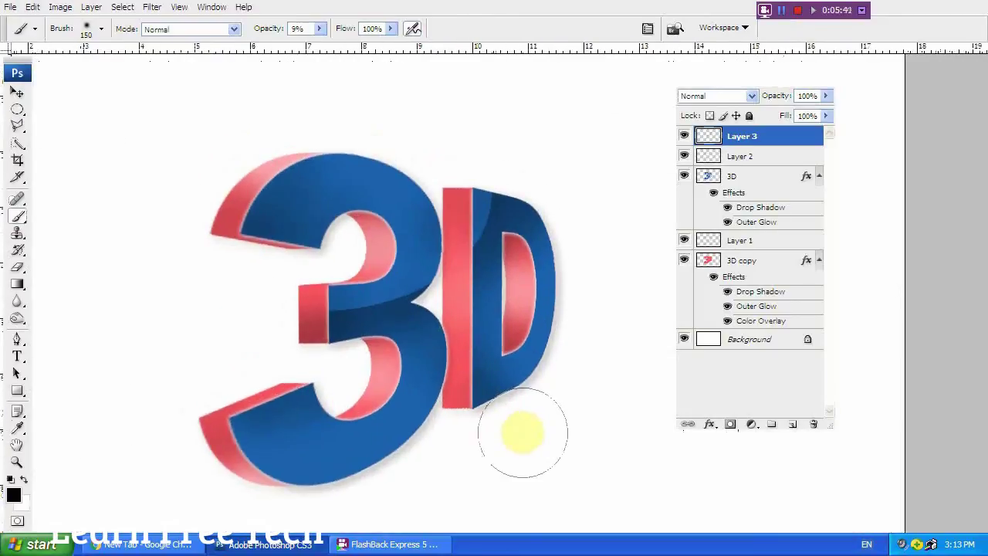
right_click(753, 138)
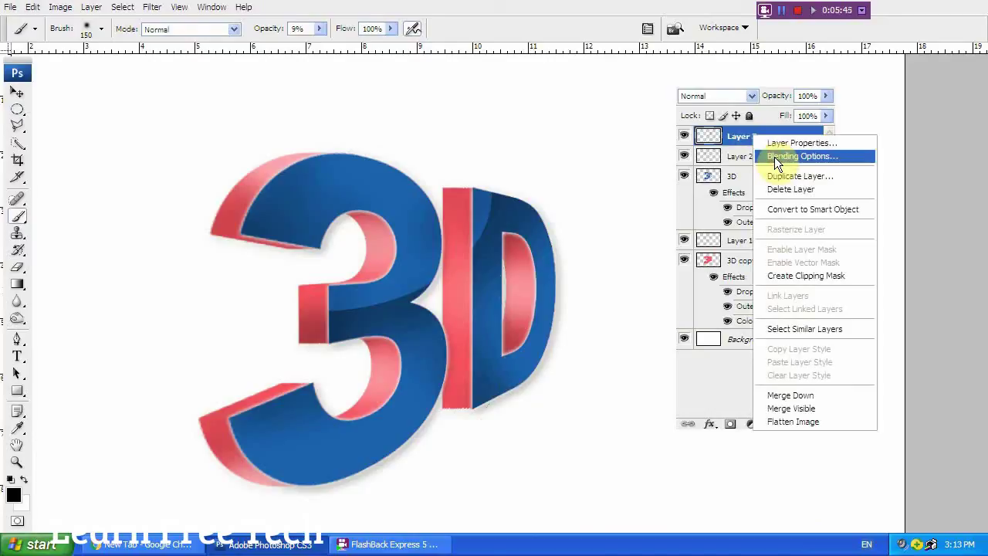
click(774, 156)
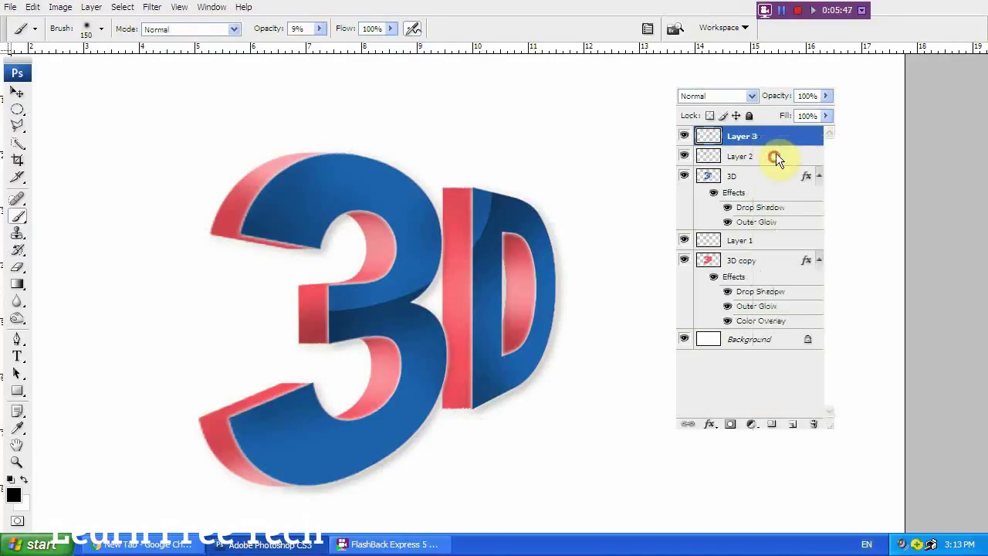
click(593, 246)
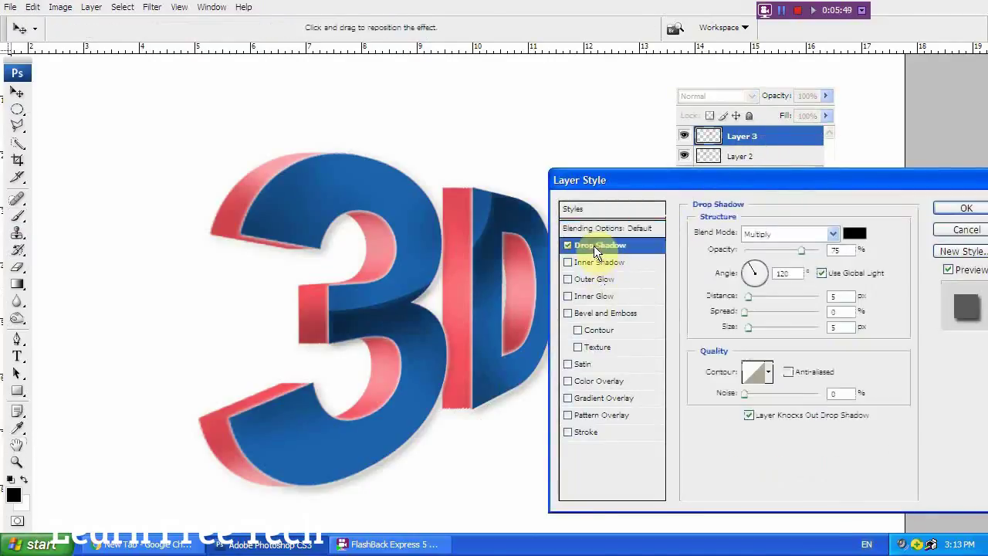
click(568, 244)
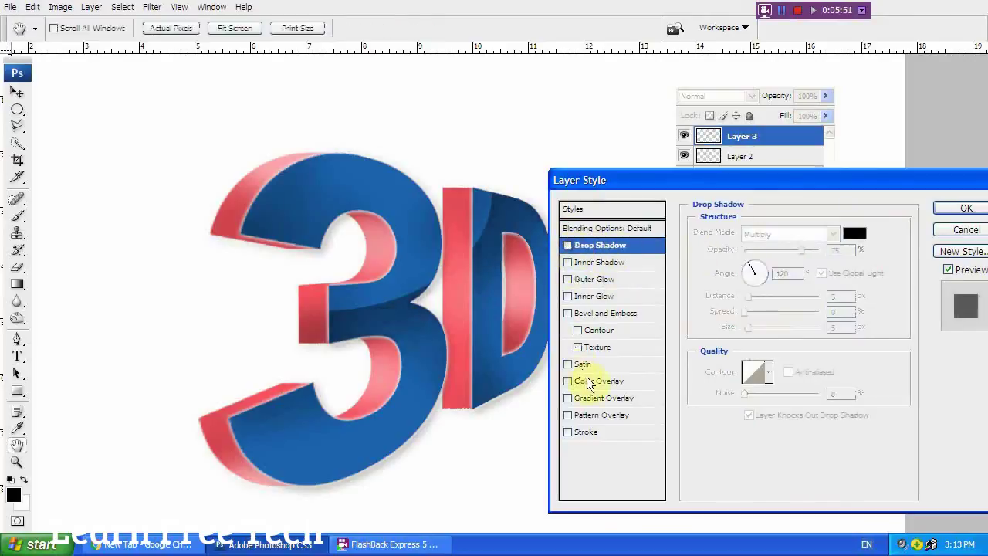
drag(812, 184, 605, 173)
click(810, 202)
key(b)
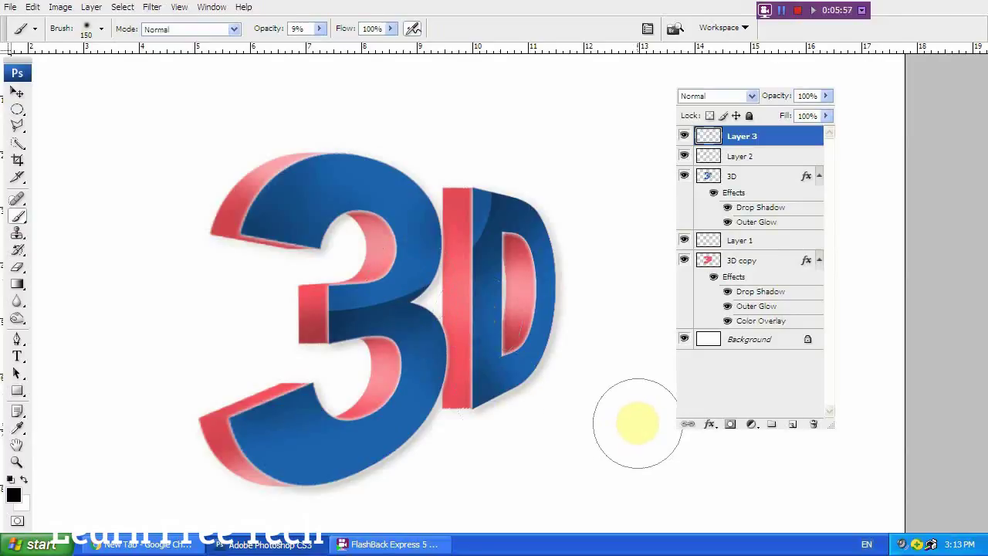
key(ctrl+minus)
key(ctrl+minus)
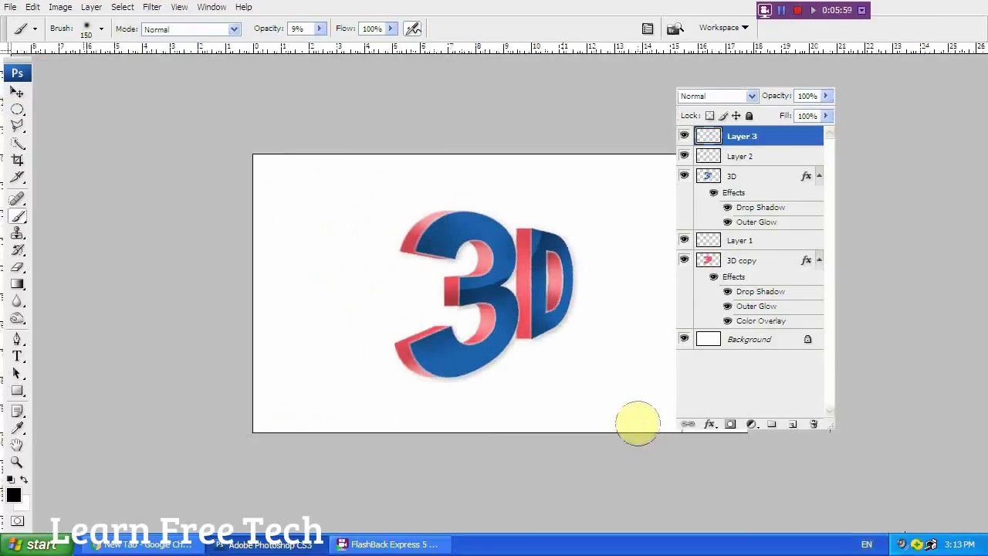